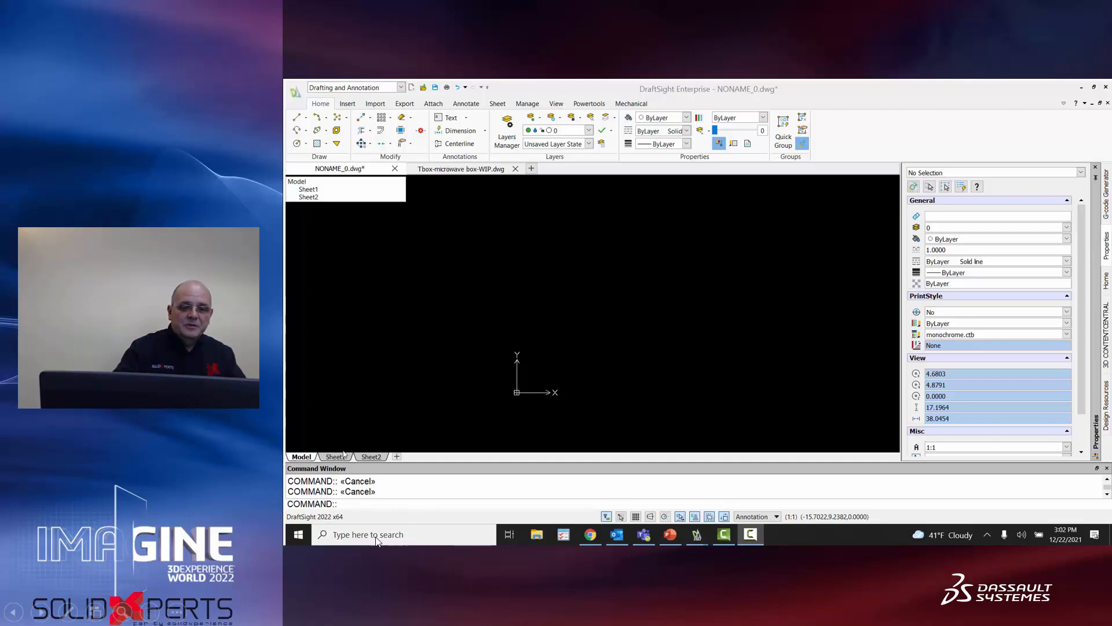
Start a line with 0.0 entered as the start point and draw a horizontal segment 6 units to the right.
click(317, 532)
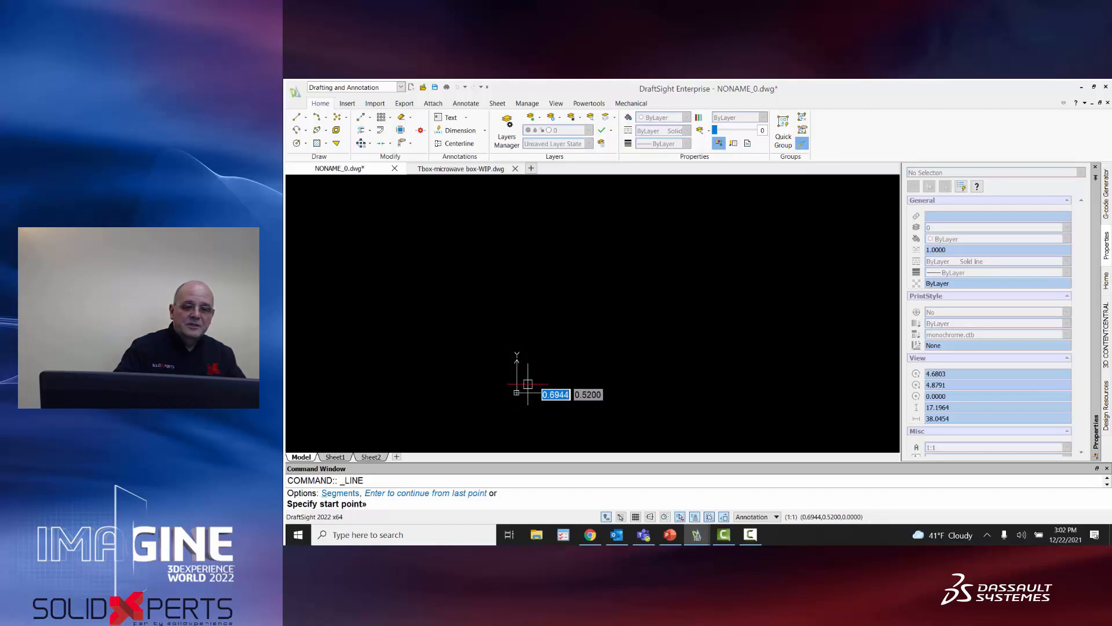
text(0.0)
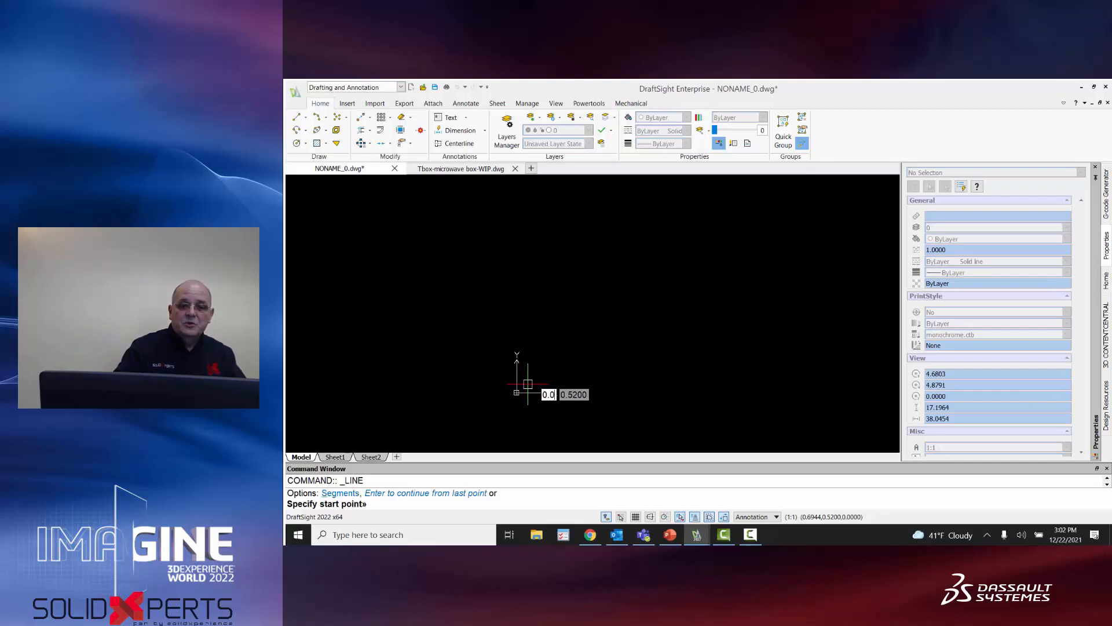
key(Return)
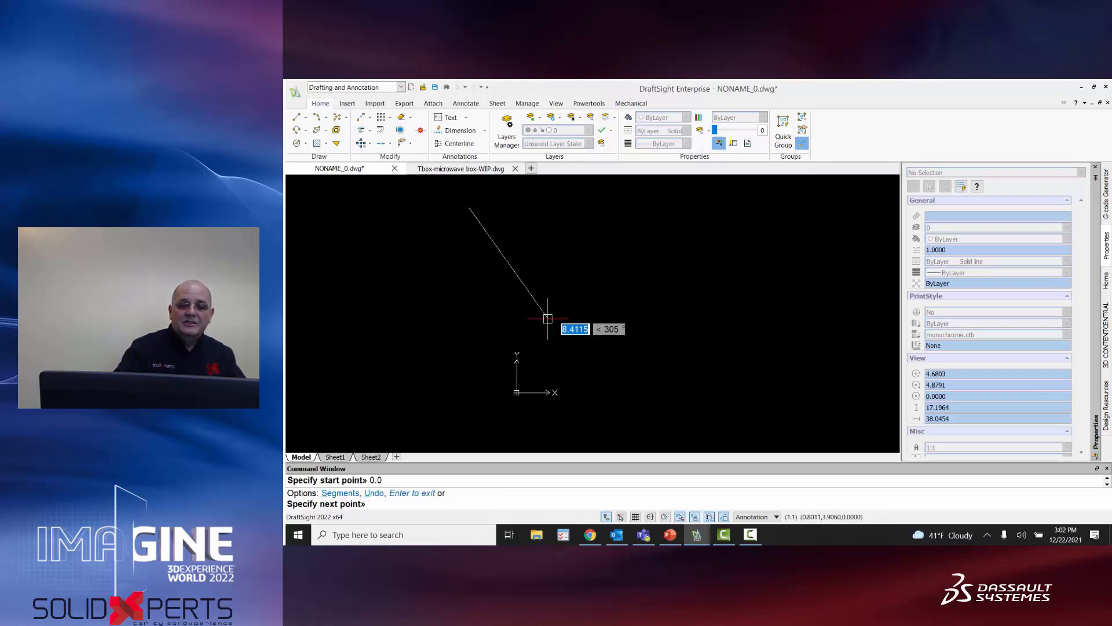
scroll(682, 227, up, 1)
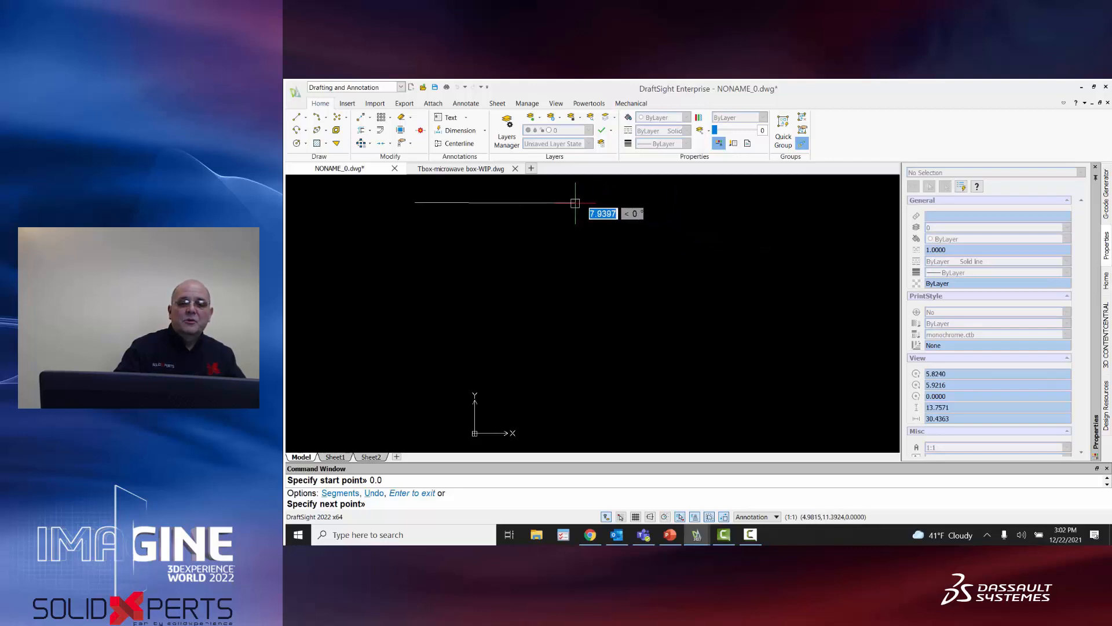
text(6)
key(Tab)
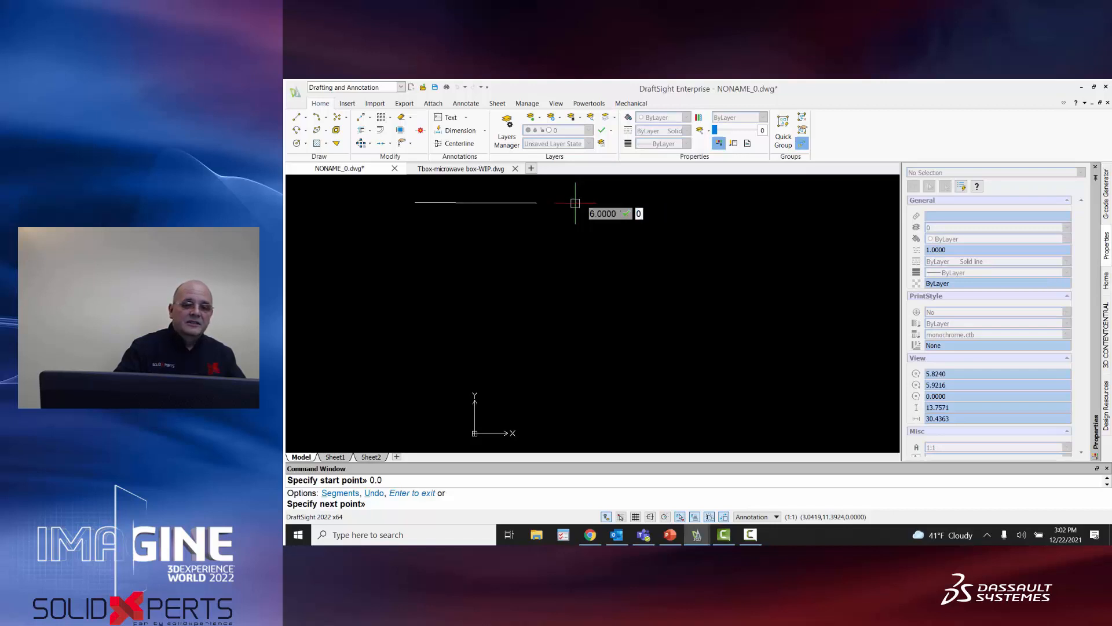
key(Return)
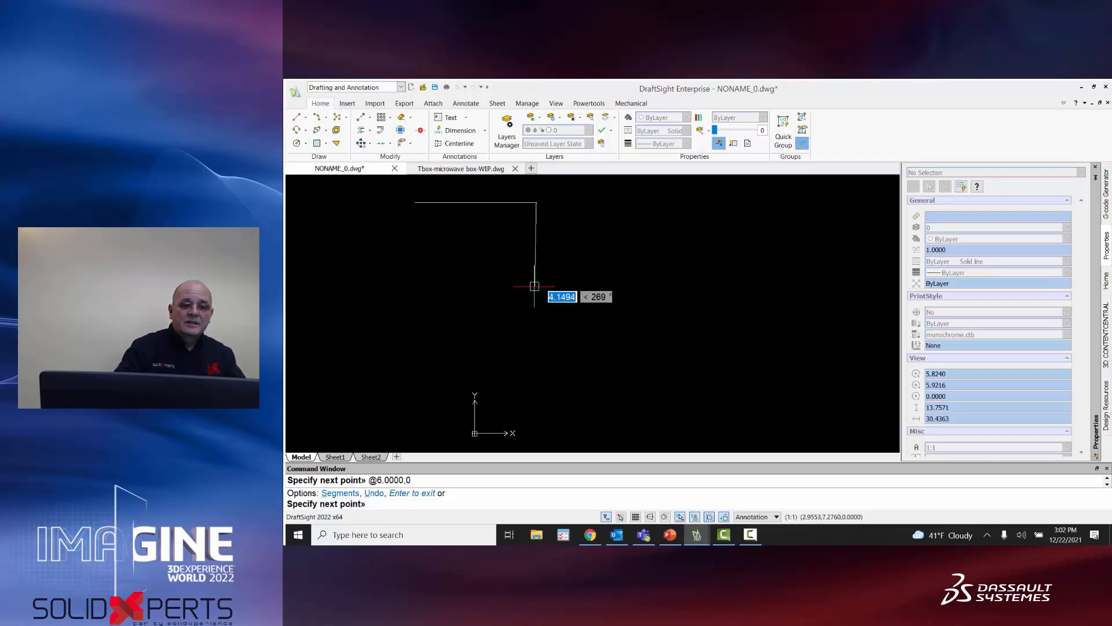
Continue the line straight down 3 units using the relative offset 0,-3.
text(0)
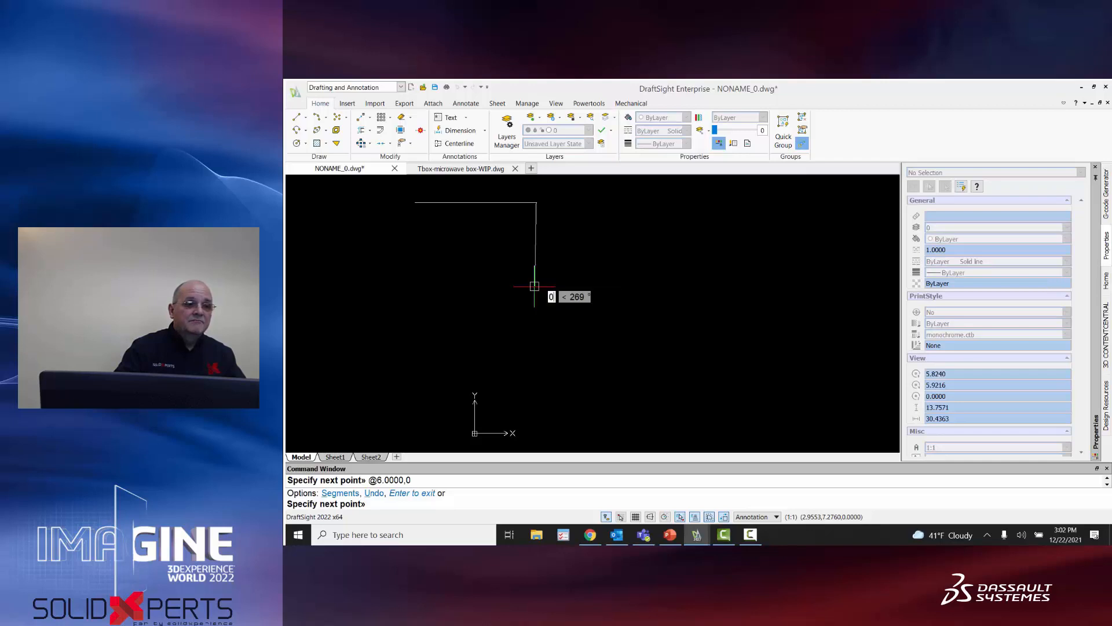
key(Tab)
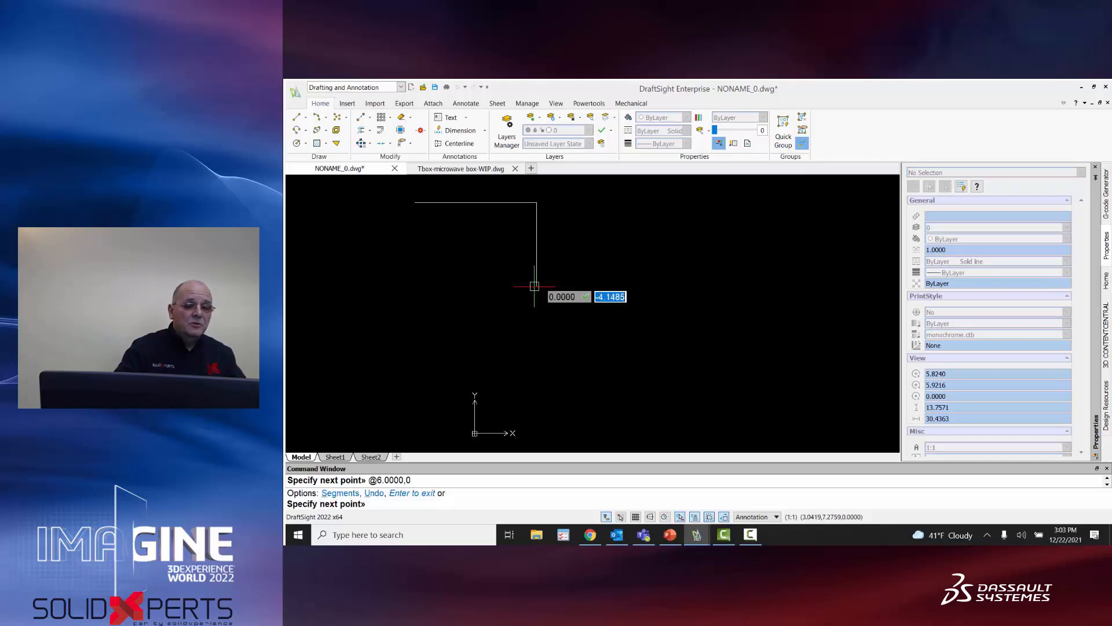
text(-3)
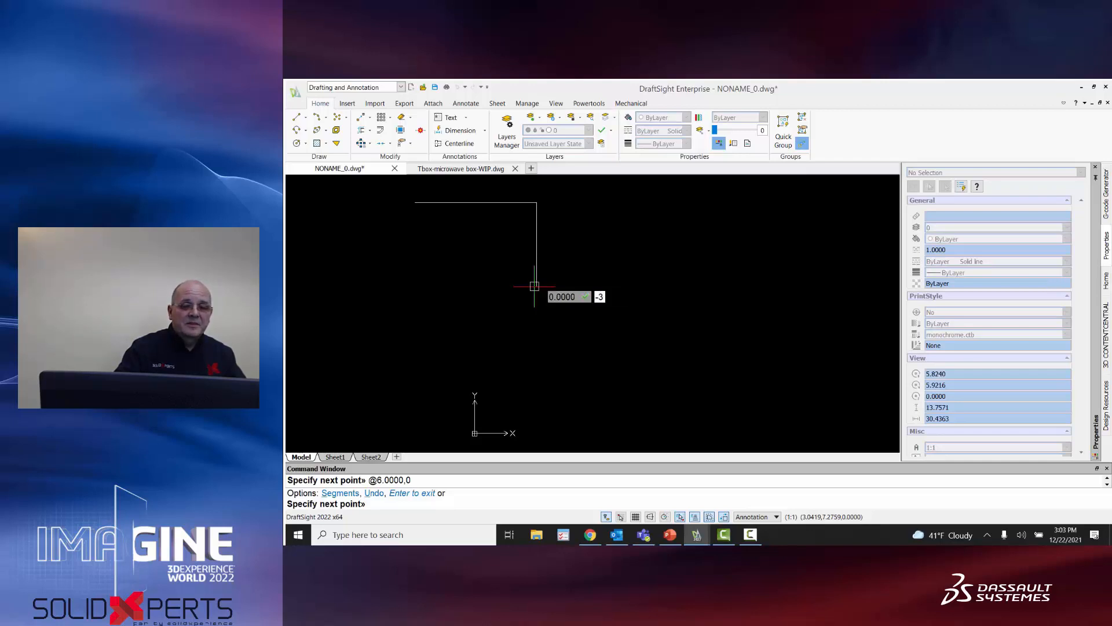
key(Return)
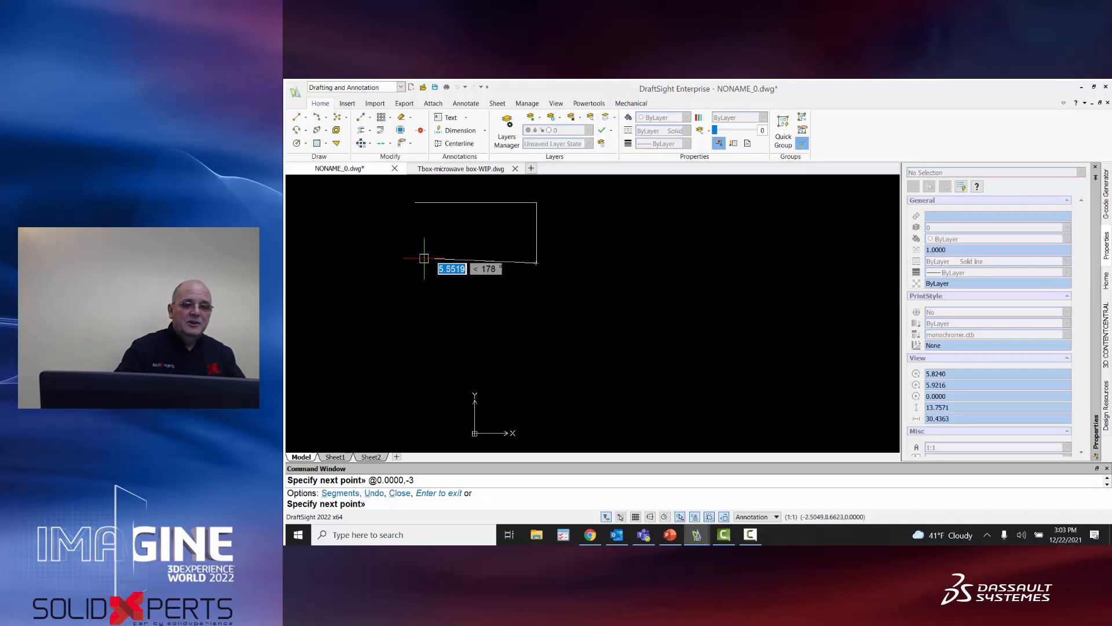
Continue the outline 3 units to the left with offset -3,0 and 1.5 units up with offset 0,1.5.
text(-3)
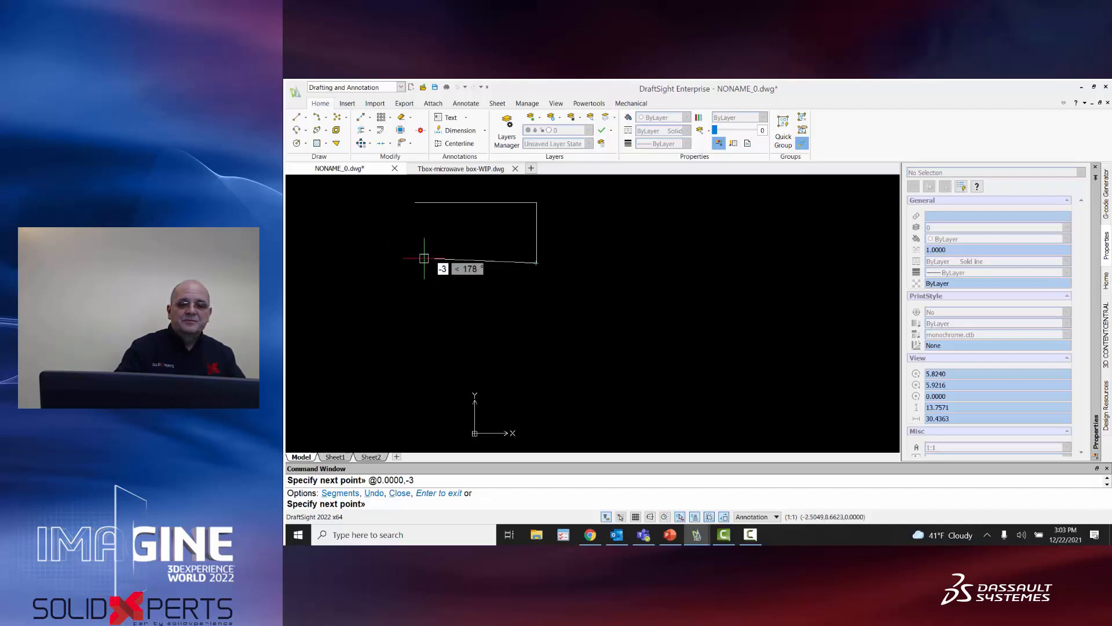
key(Tab)
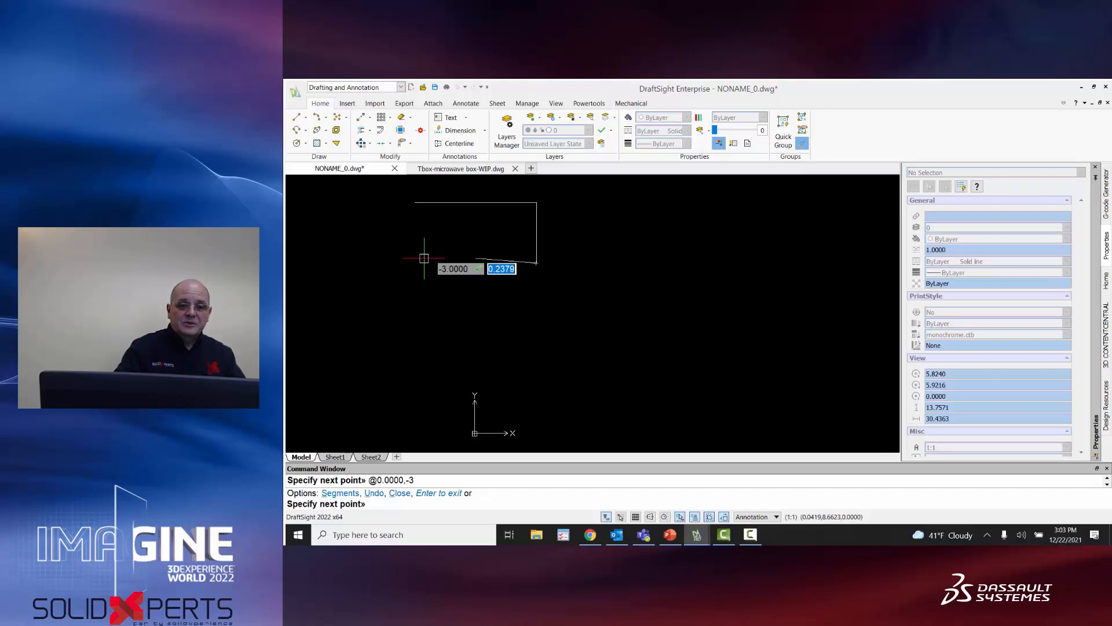
text(0)
key(Return)
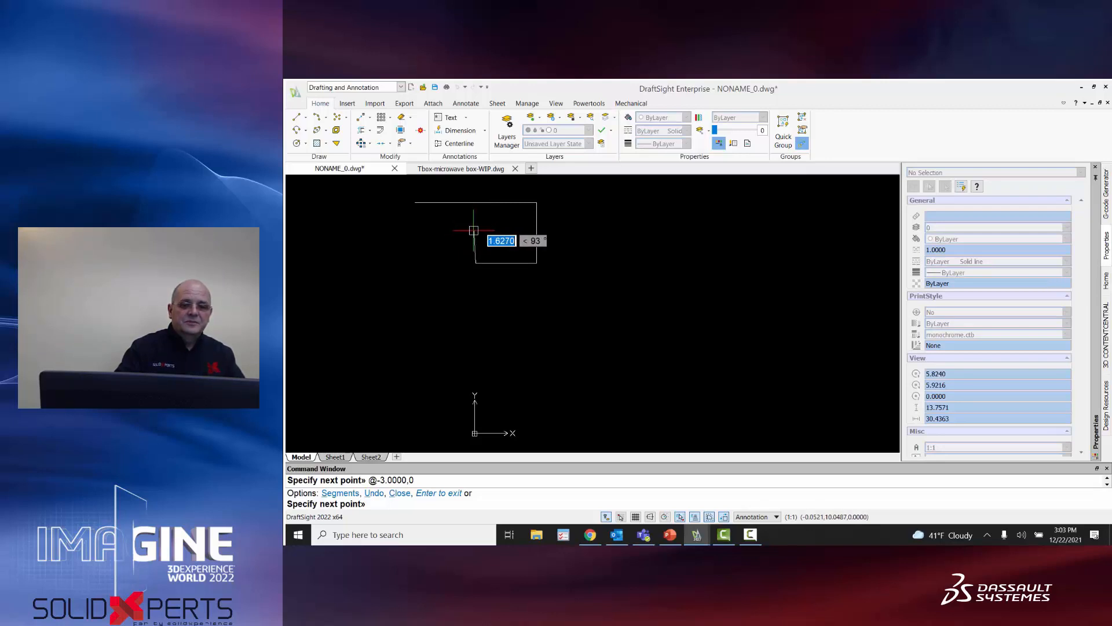
text(0)
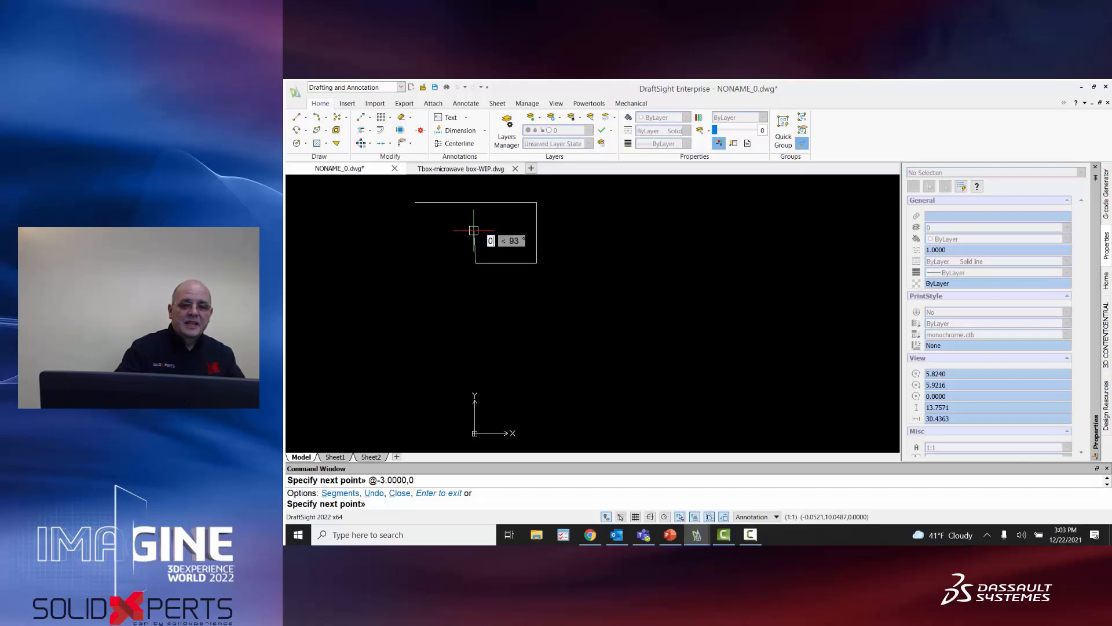
key(Tab)
text(1.5)
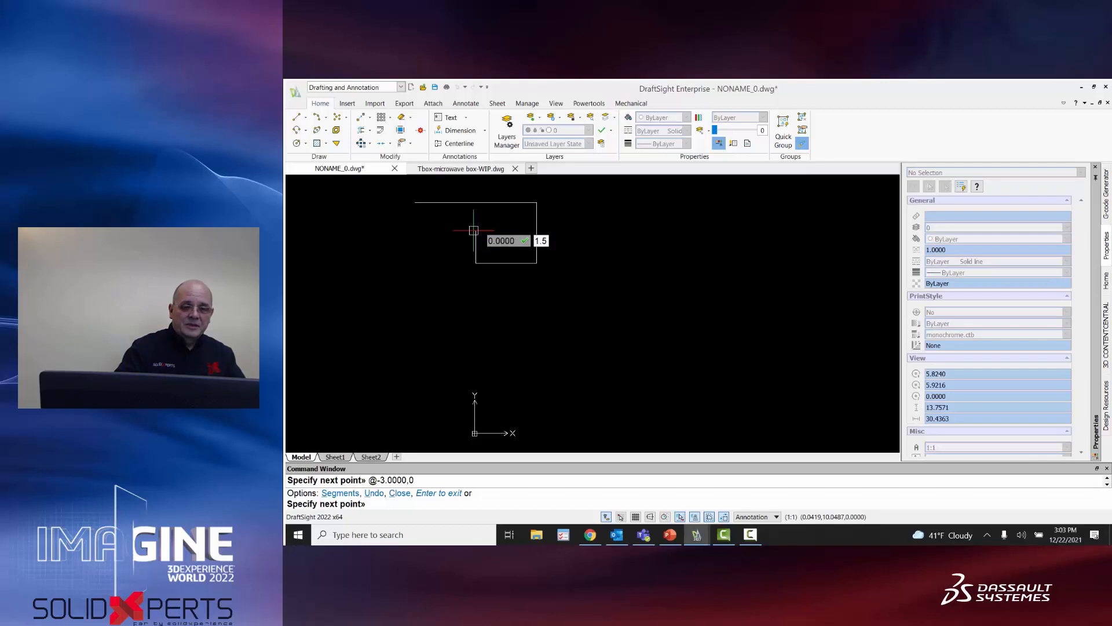
key(Return)
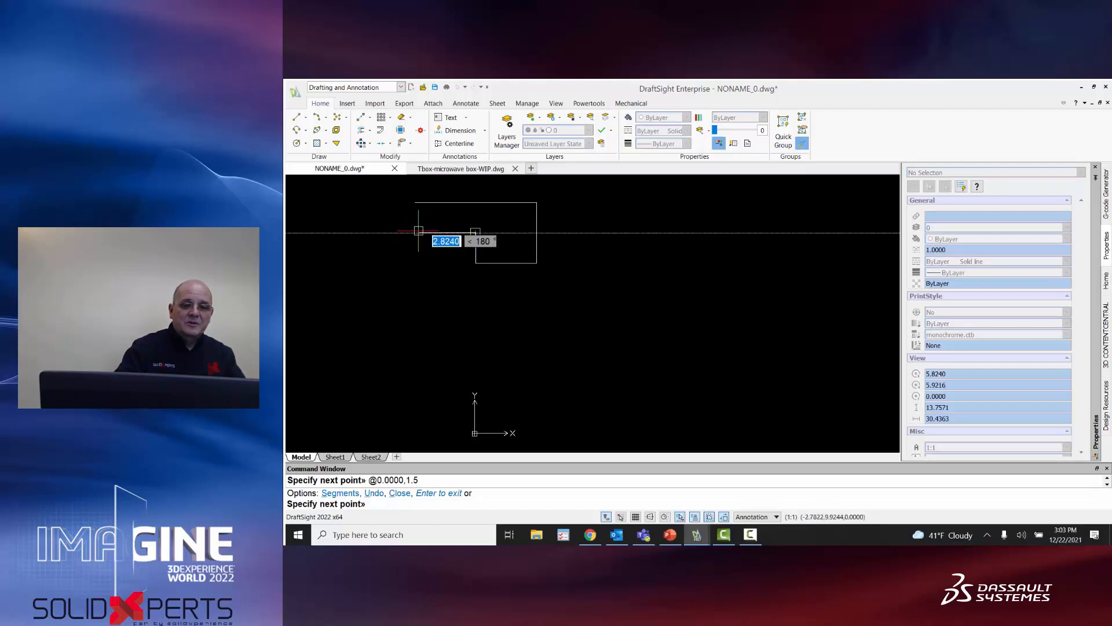
Draw a segment 3 units to the left with offset -3,0 and close the L-shaped outline at its starting corner.
text(-3)
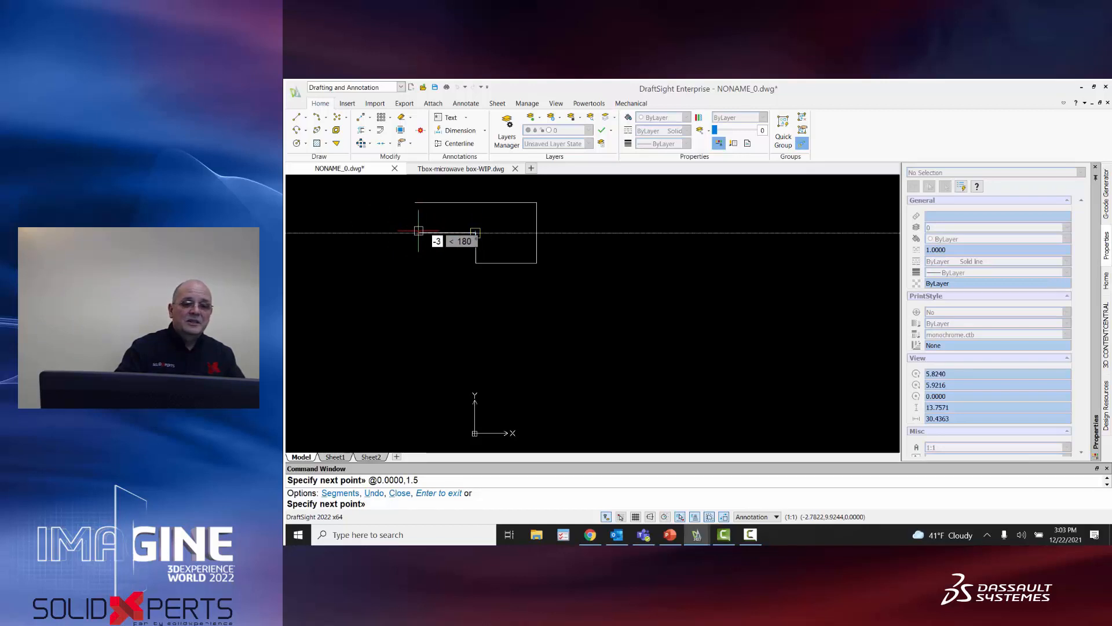
key(Tab)
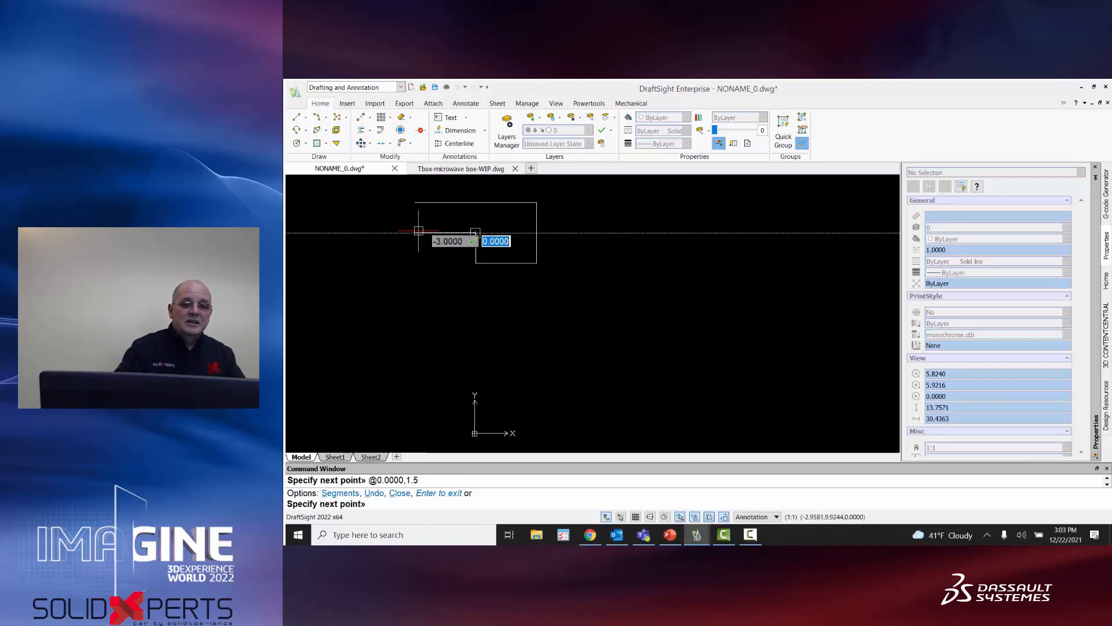
text(0)
key(Return)
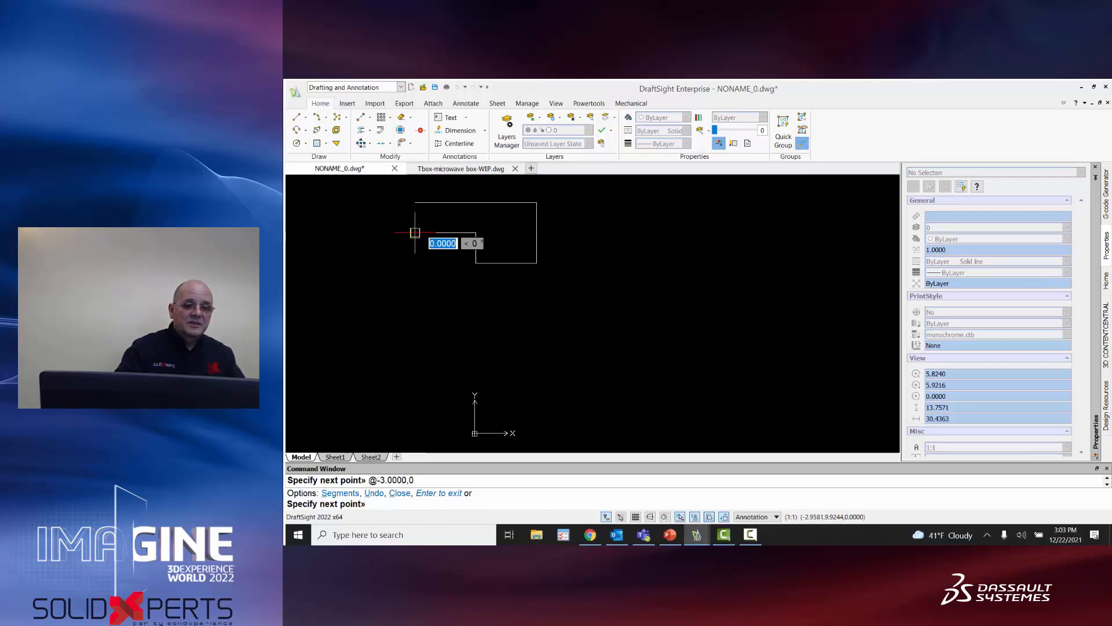
click(415, 202)
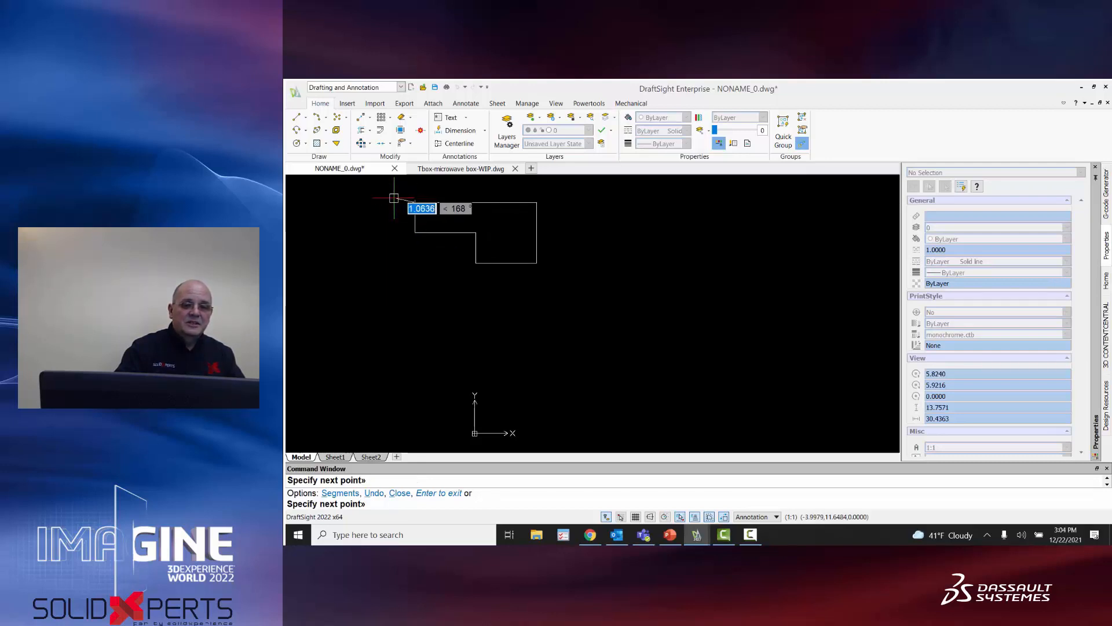
key(Escape)
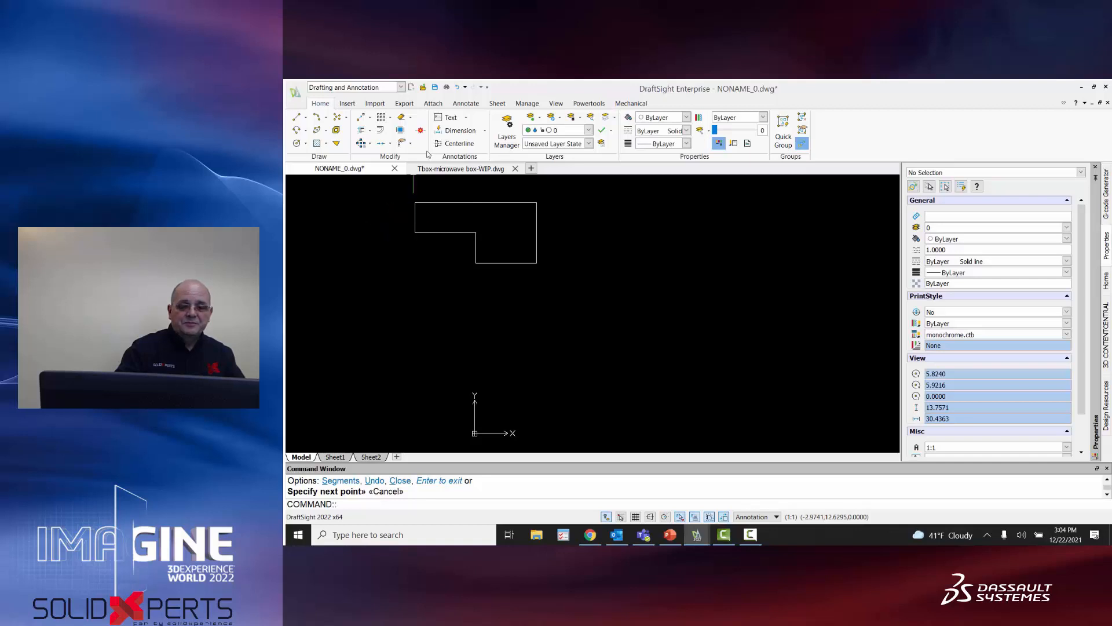
Switch the workspace to Classic.
click(400, 87)
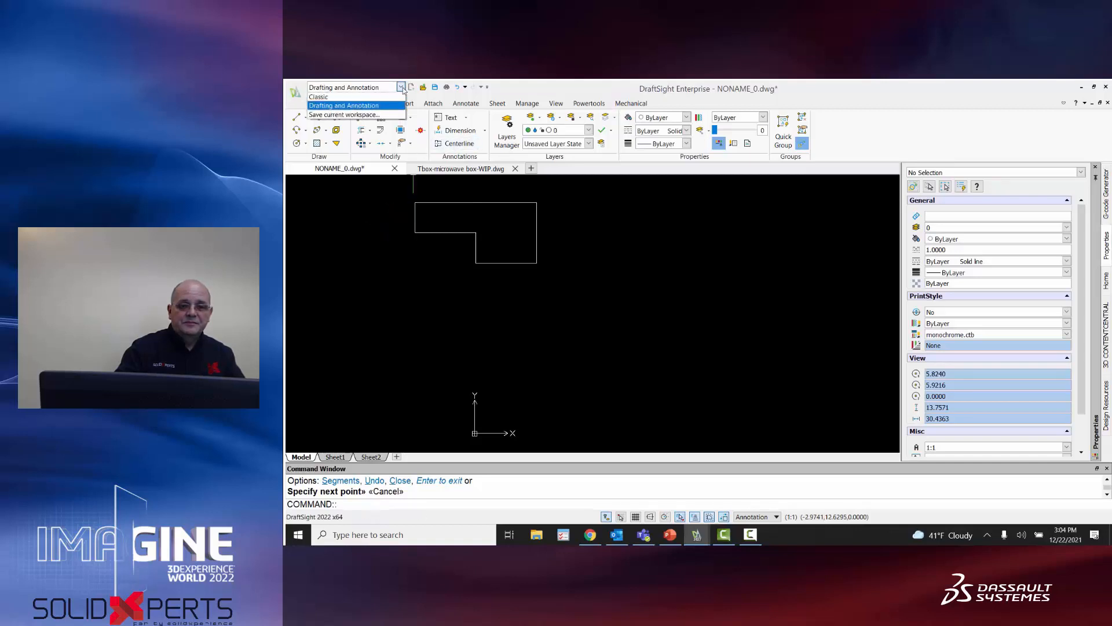
click(329, 98)
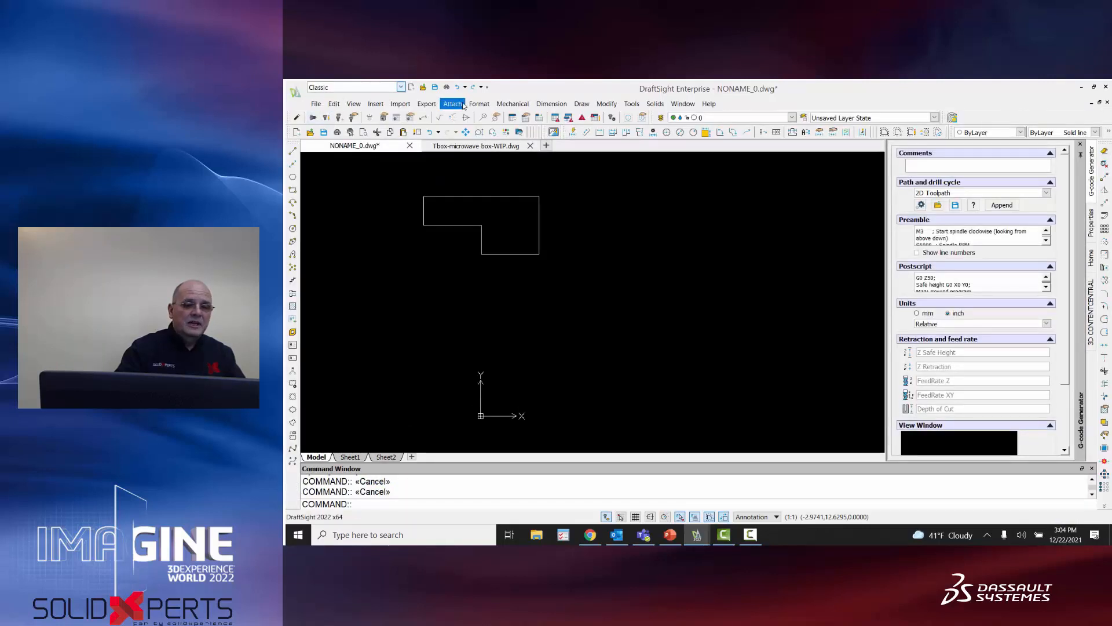
Draw a horizontal ray outward to the right from the midpoint of the outline's right edge, and delete that ray.
click(583, 107)
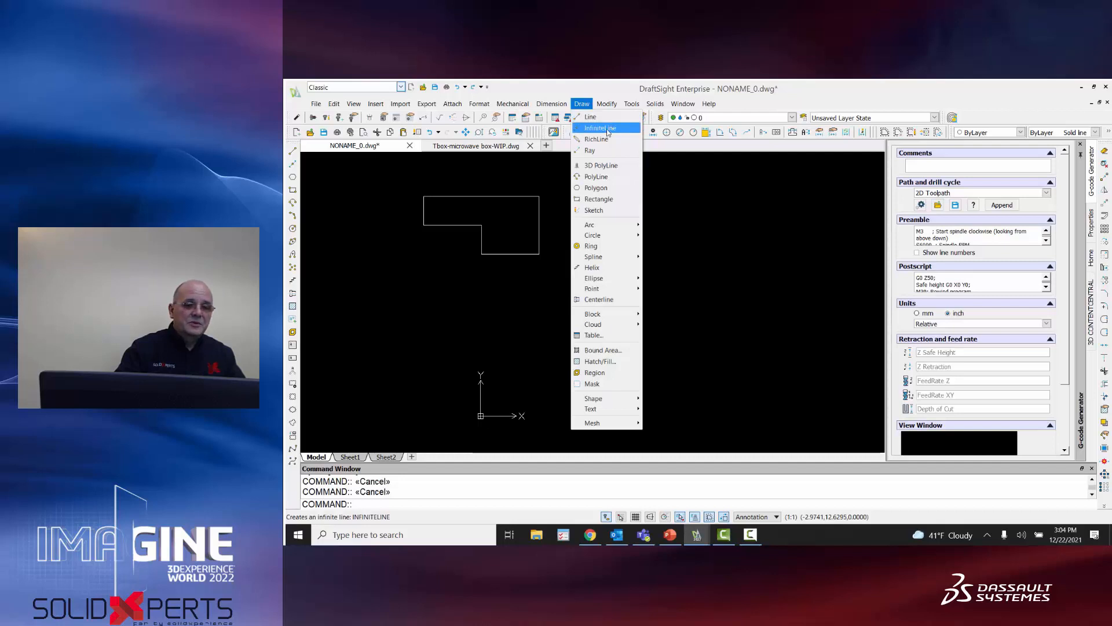
click(590, 150)
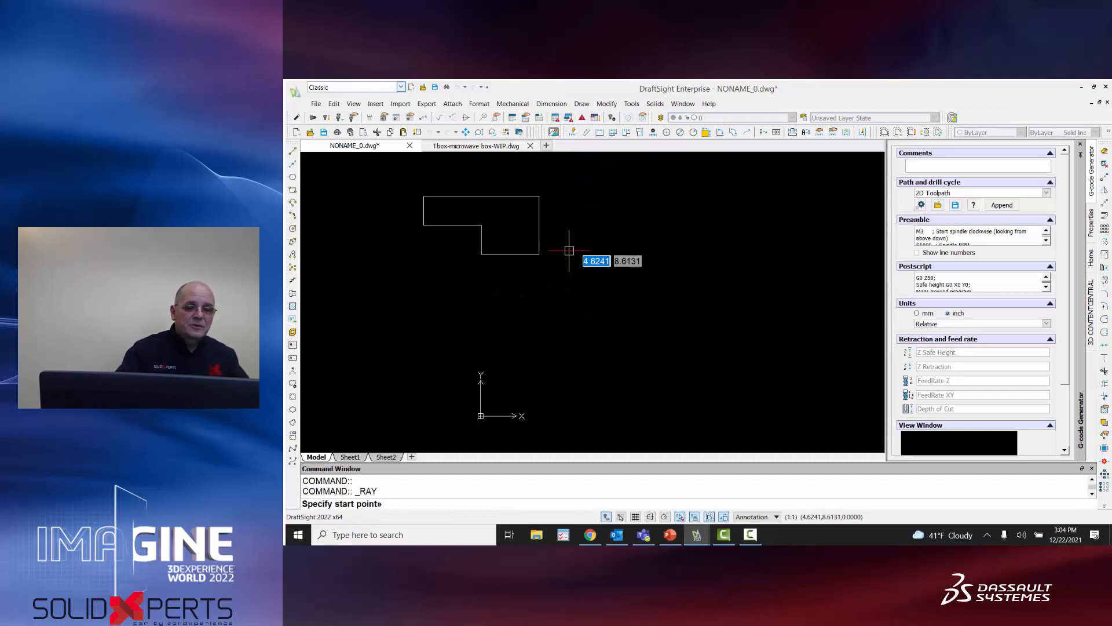
click(539, 225)
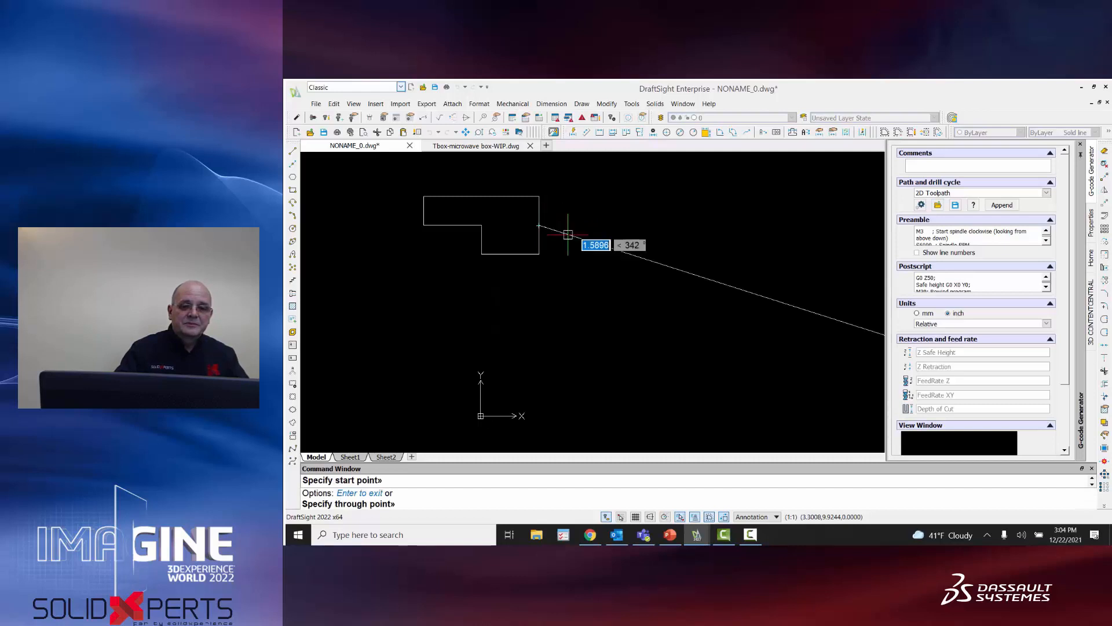
click(751, 225)
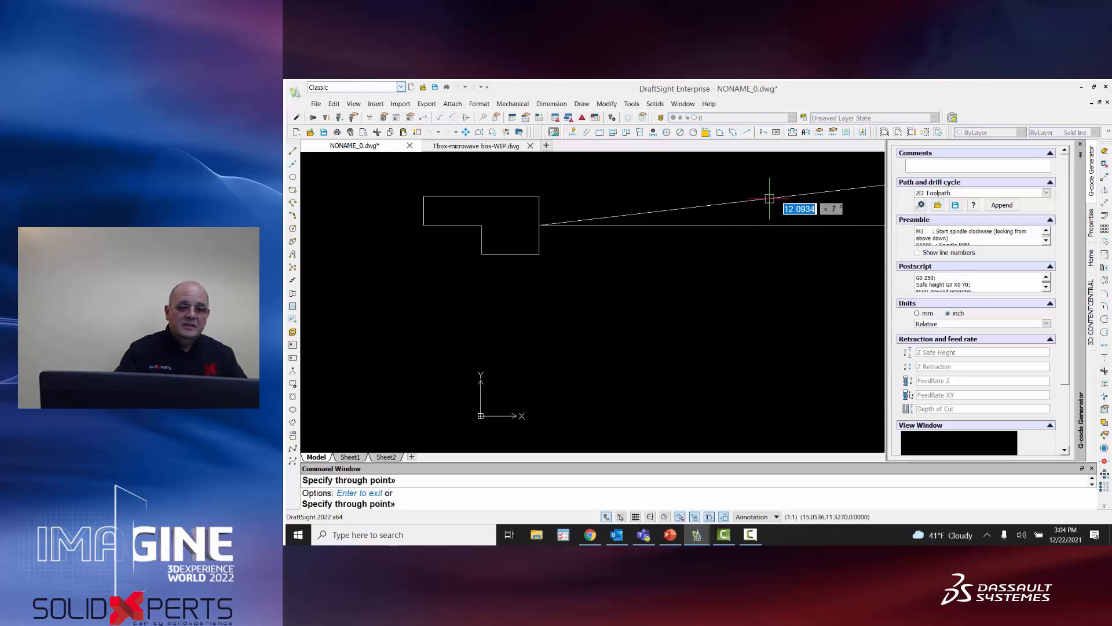
key(Escape)
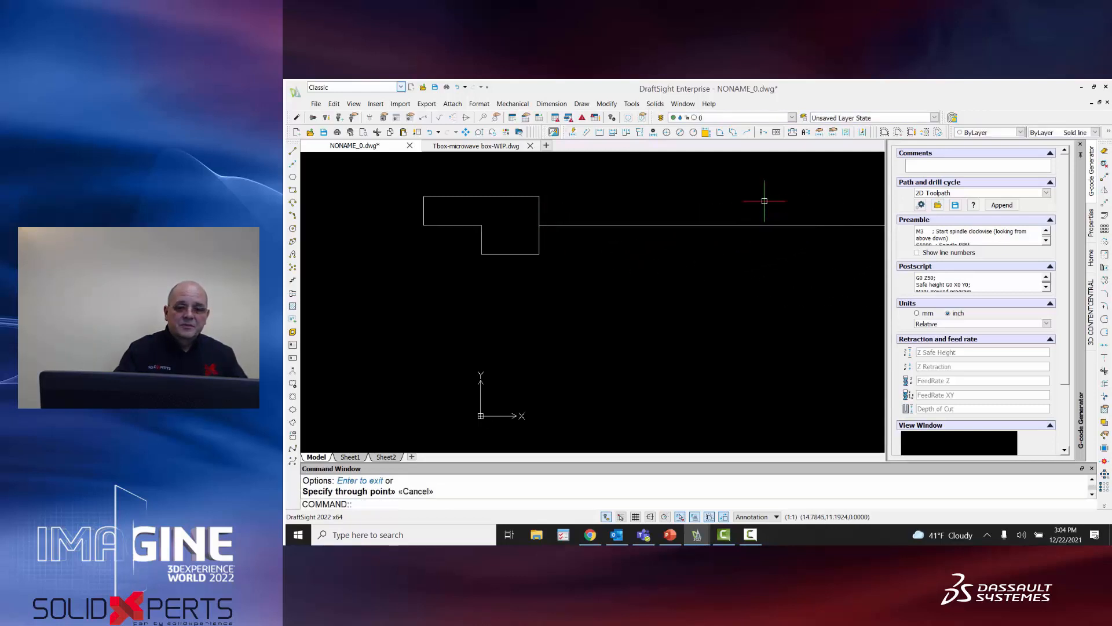
click(717, 226)
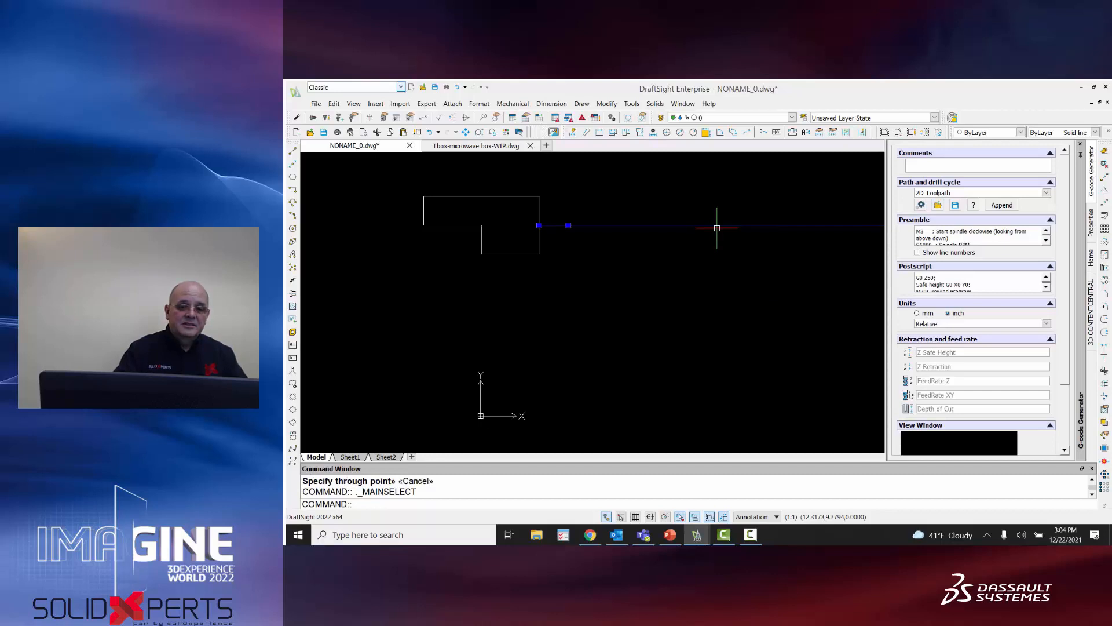
key(Delete)
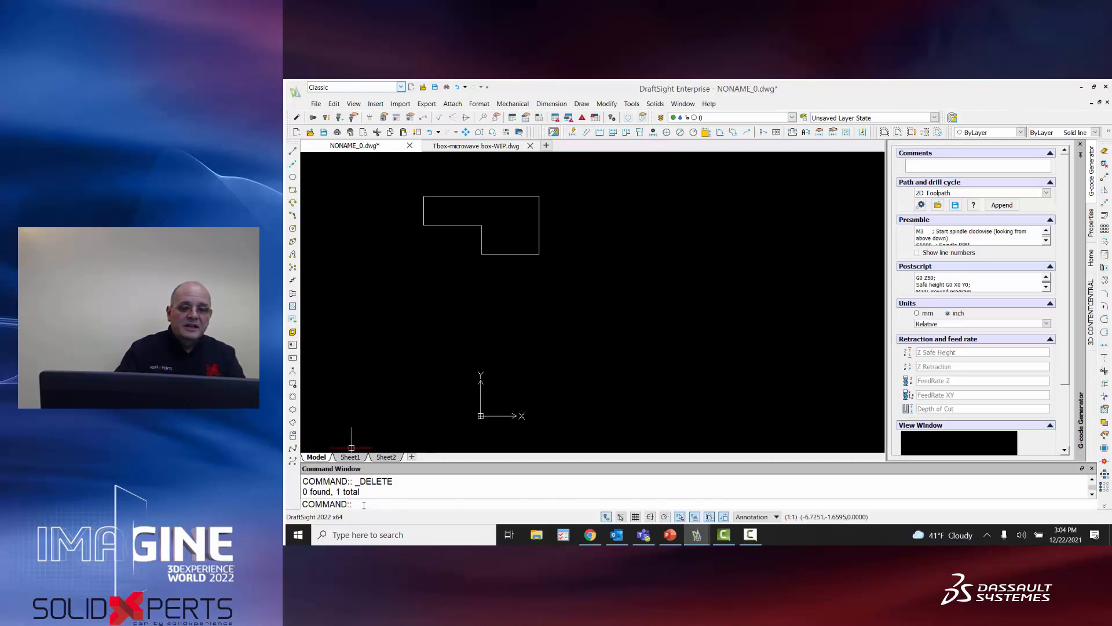
Draw a horizontal line from the midpoint of the outline's right edge to a relative offset of 3,0.
text(L)
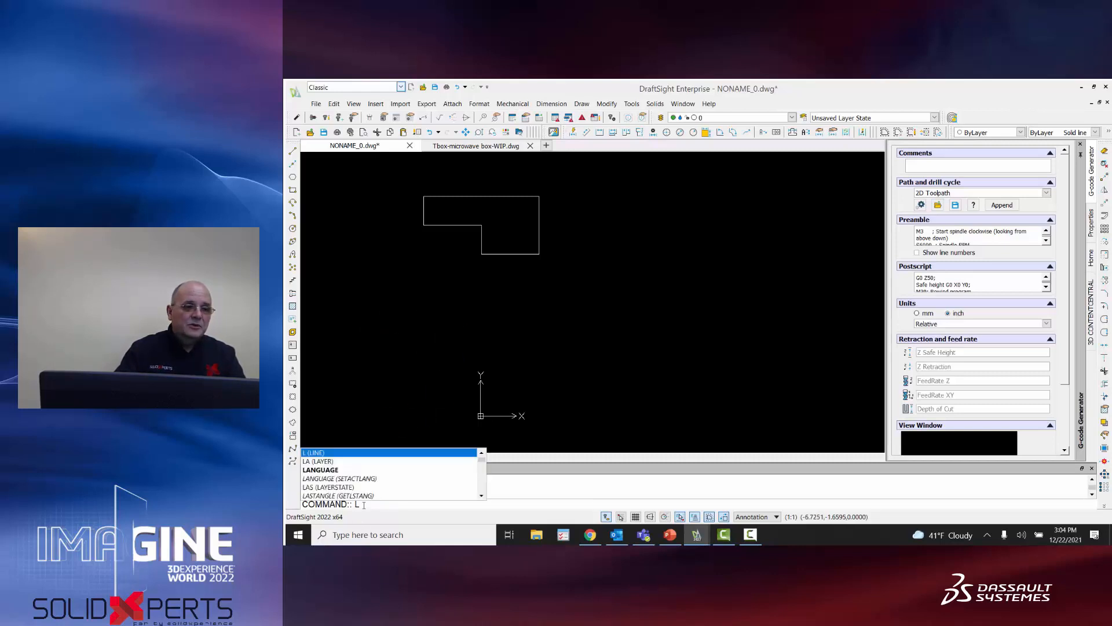
click(391, 454)
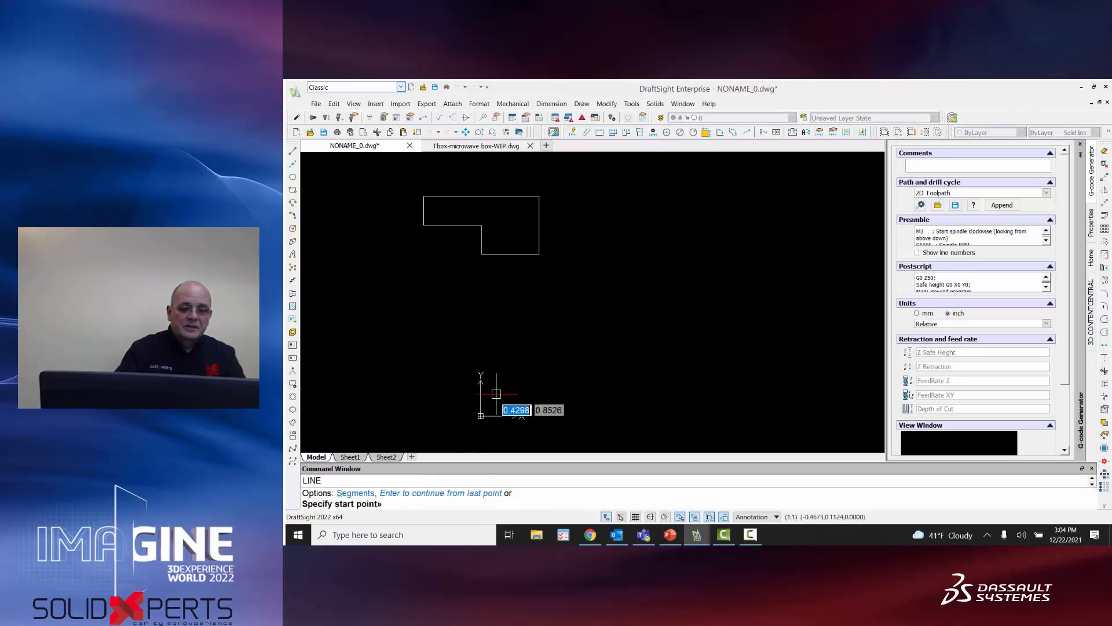
click(539, 225)
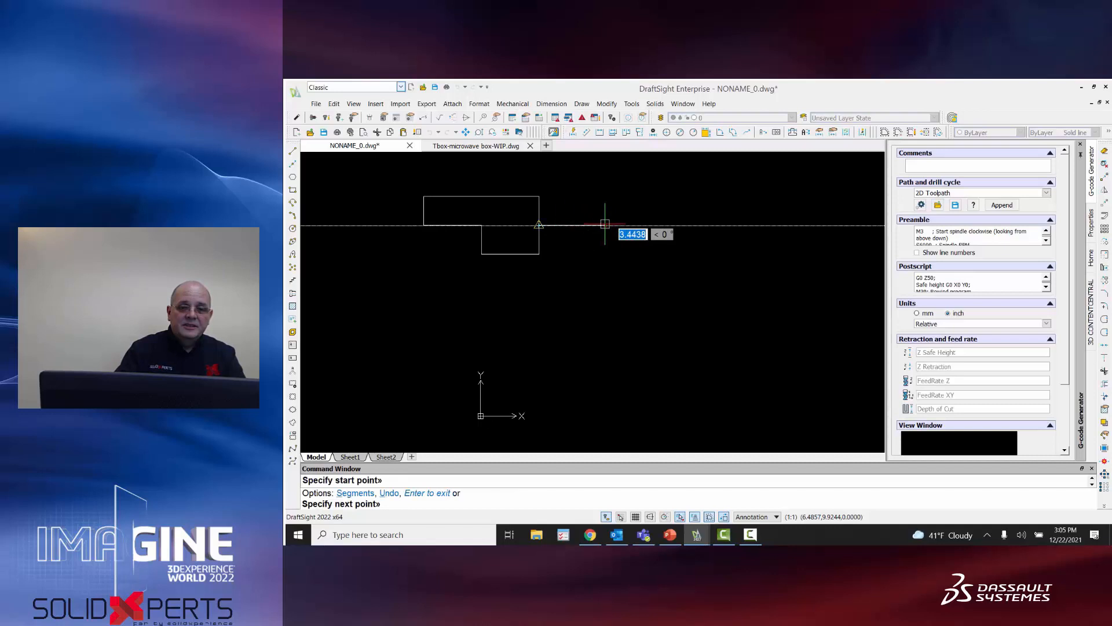
text(@)
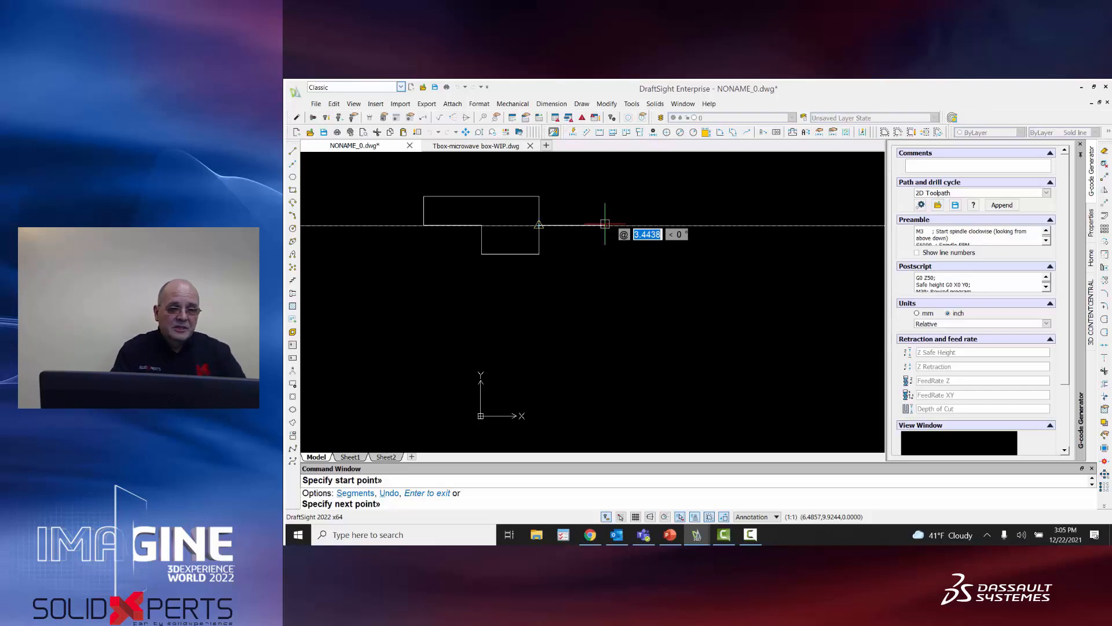
text(3)
key(Tab)
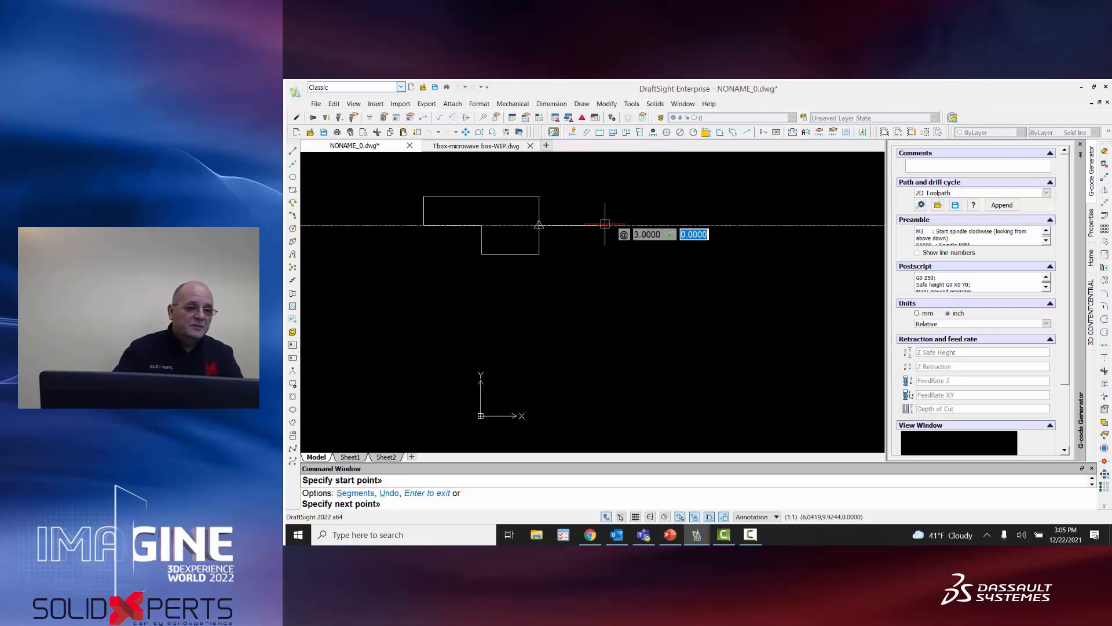
key(Return)
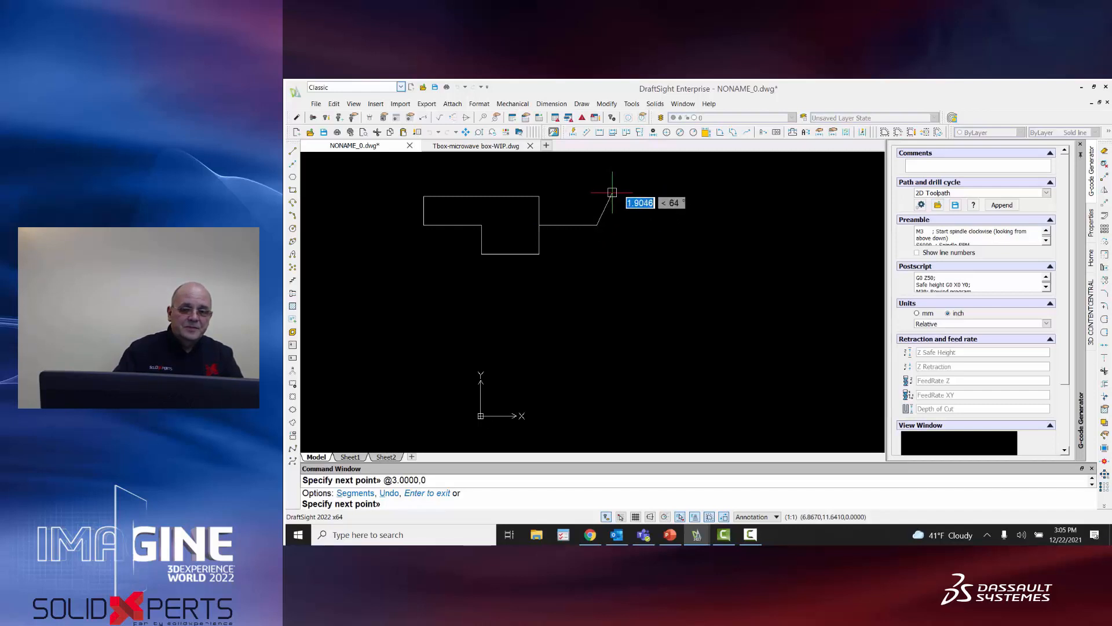
key(Return)
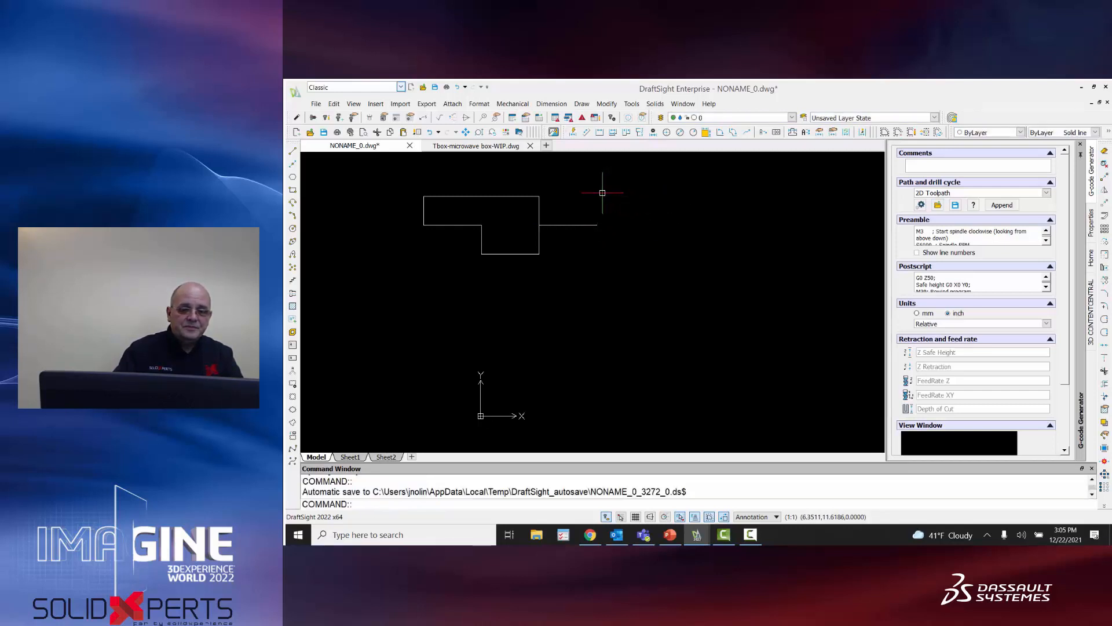
Show the properties of the new horizontal line and set its right endpoint's X coordinate to 8.
click(562, 225)
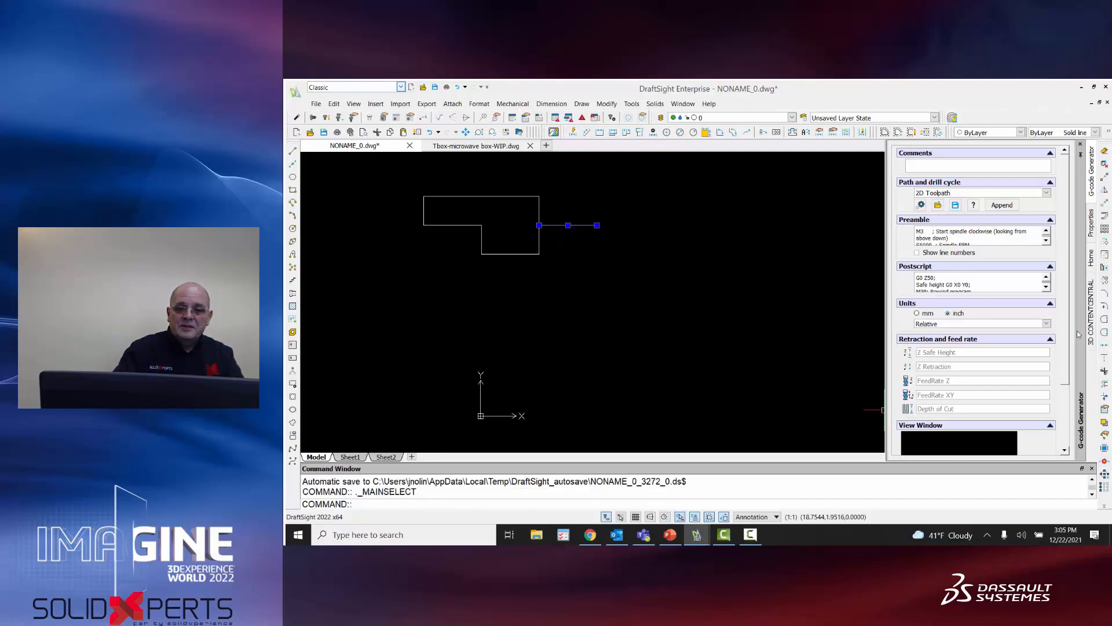
click(1091, 226)
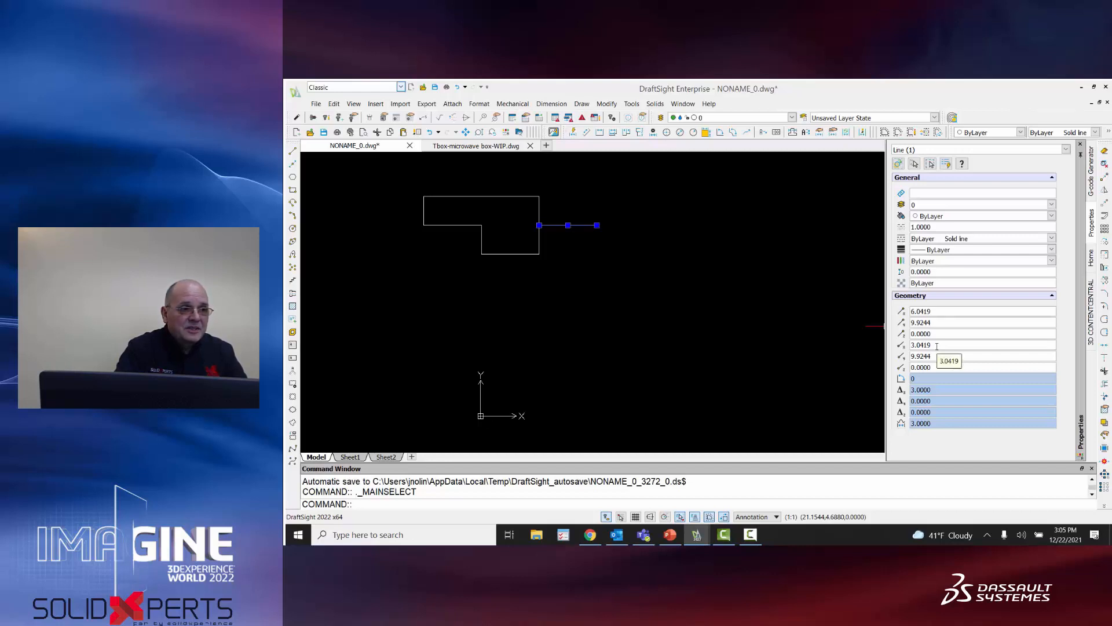
click(937, 312)
drag(937, 312, 911, 314)
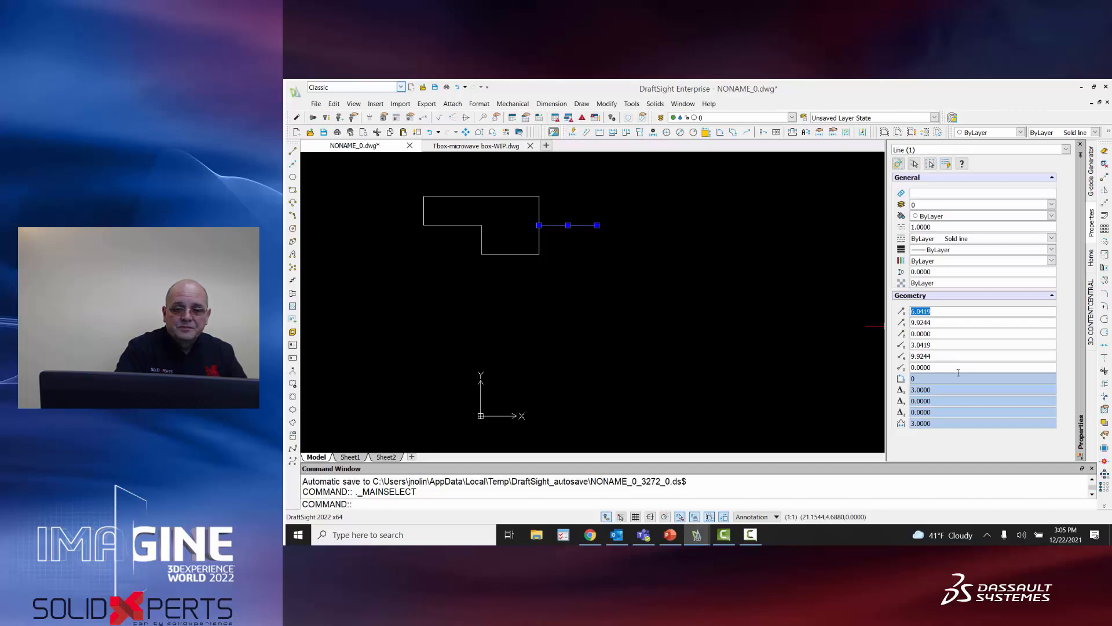
text(8)
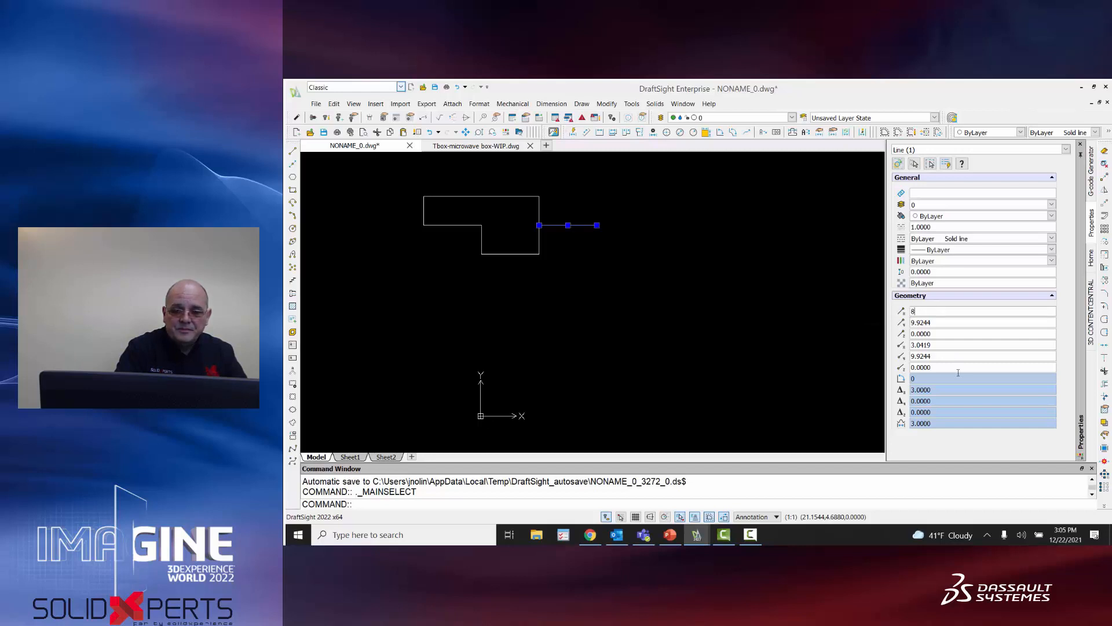
key(Tab)
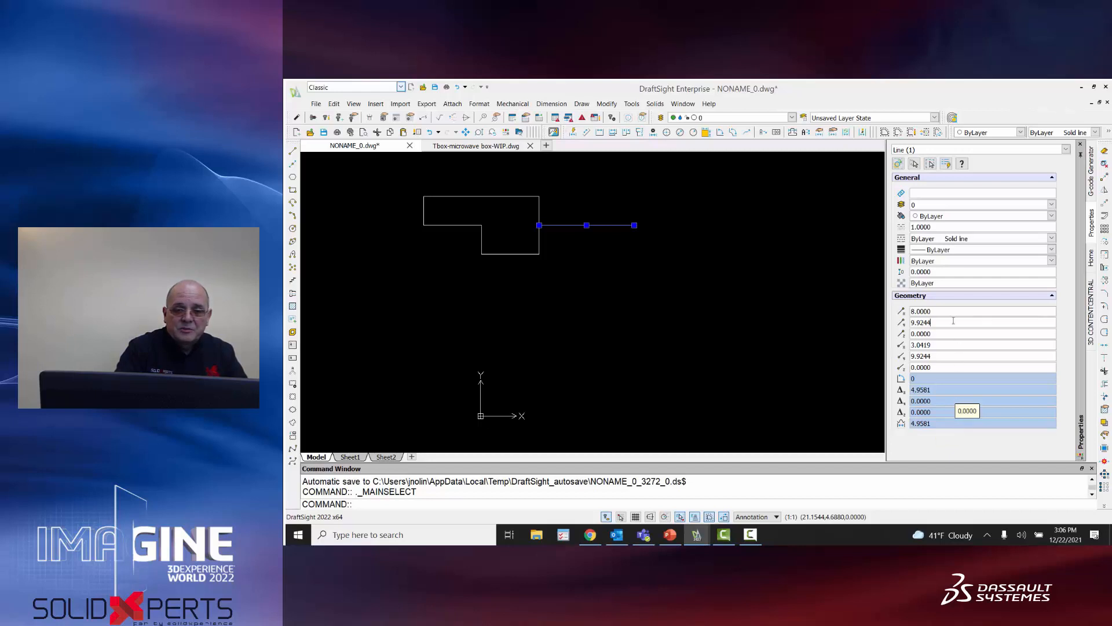
Set the line's right endpoint X coordinate to 8.0419 and deselect the line.
click(940, 309)
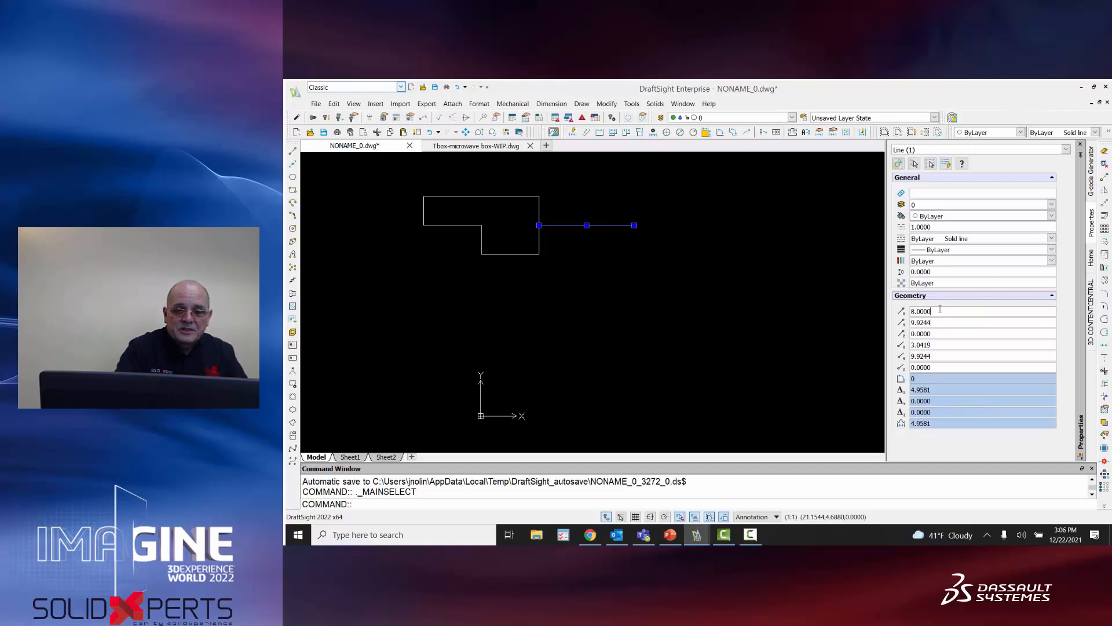
mouse_move(902, 317)
mouse_down()
mouse_move(937, 312)
mouse_move(906, 312)
mouse_up()
text(8.)
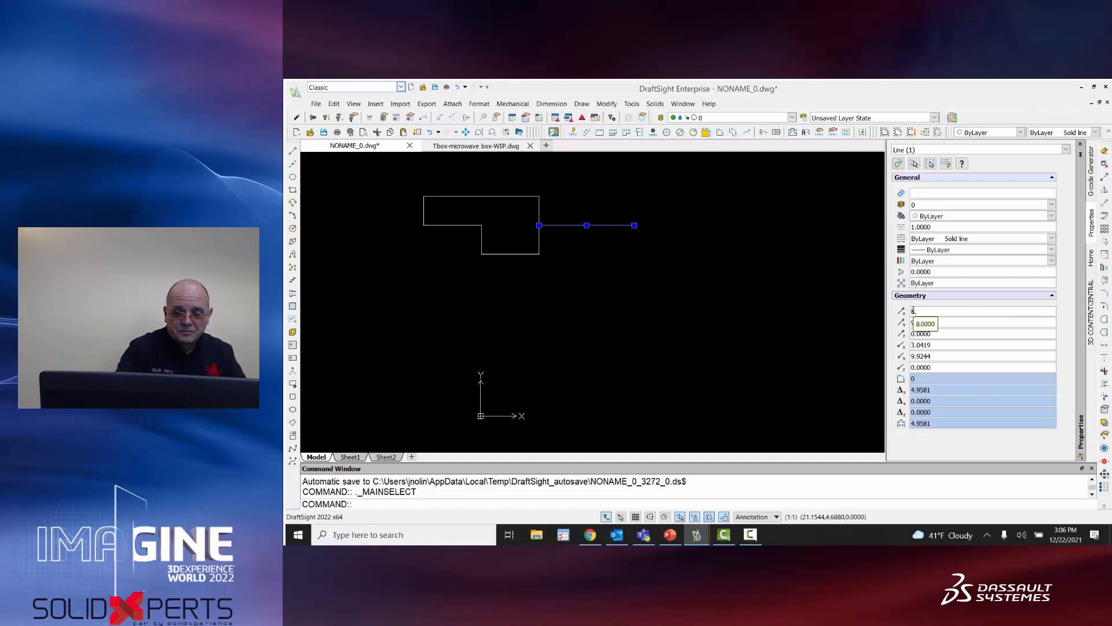
text(0419)
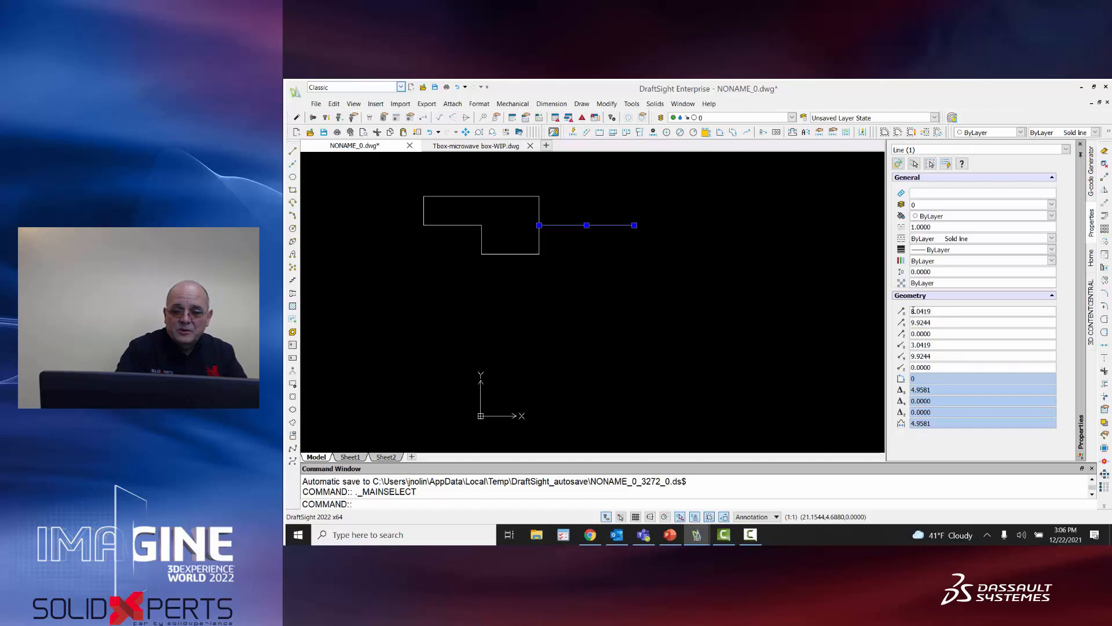
key(Tab)
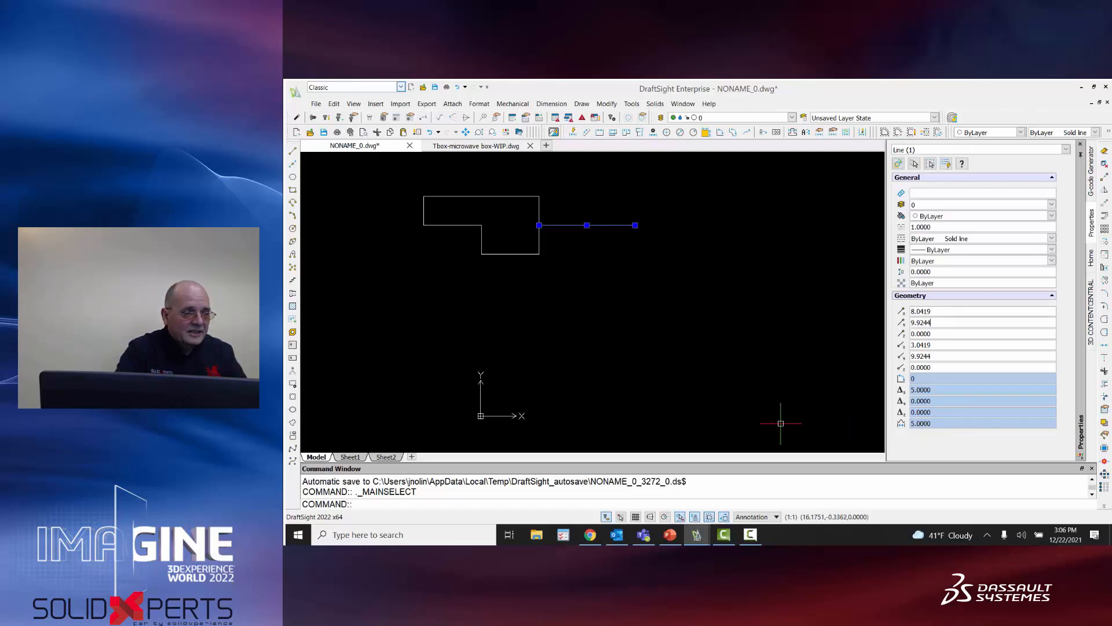
key(Escape)
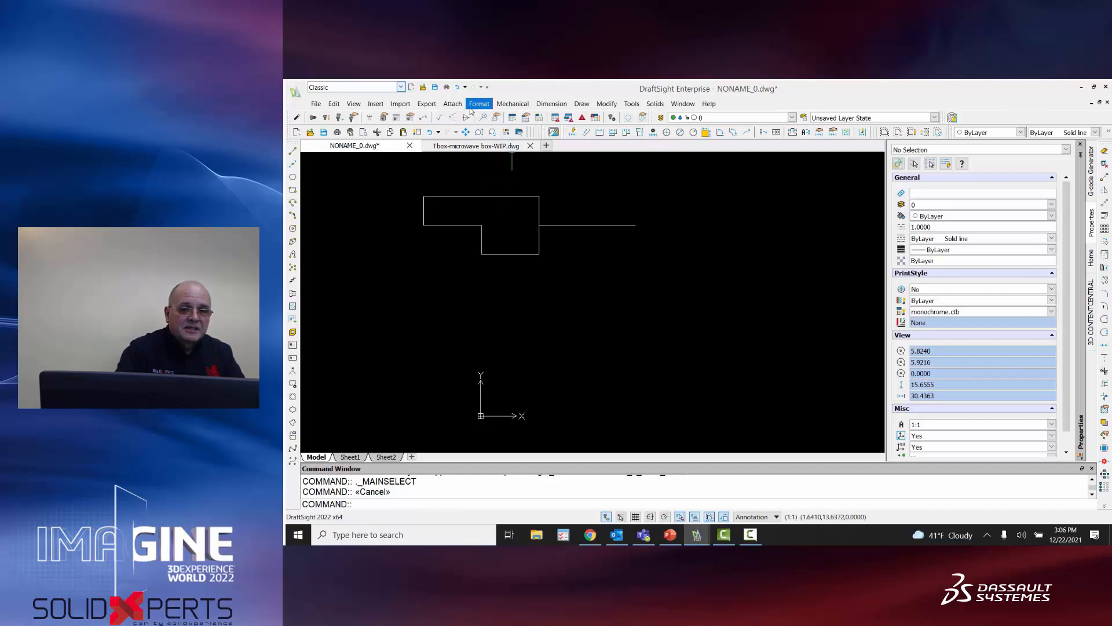
With Ortho on, draw a line about 3.4 units to the left below the outline, followed by a segment about 3 units up.
click(582, 104)
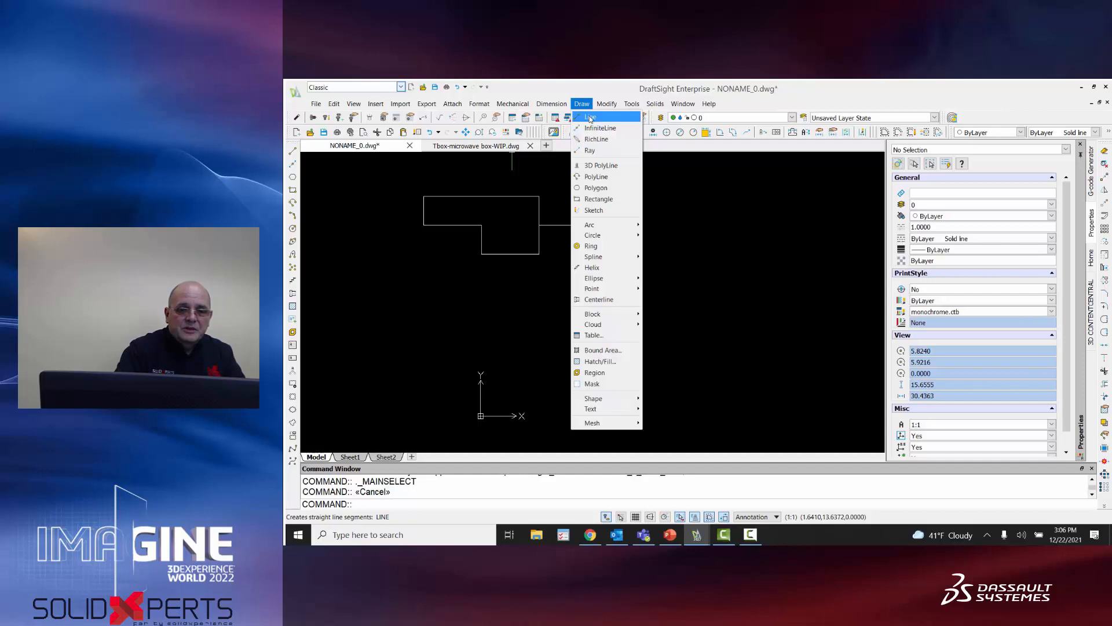
click(590, 117)
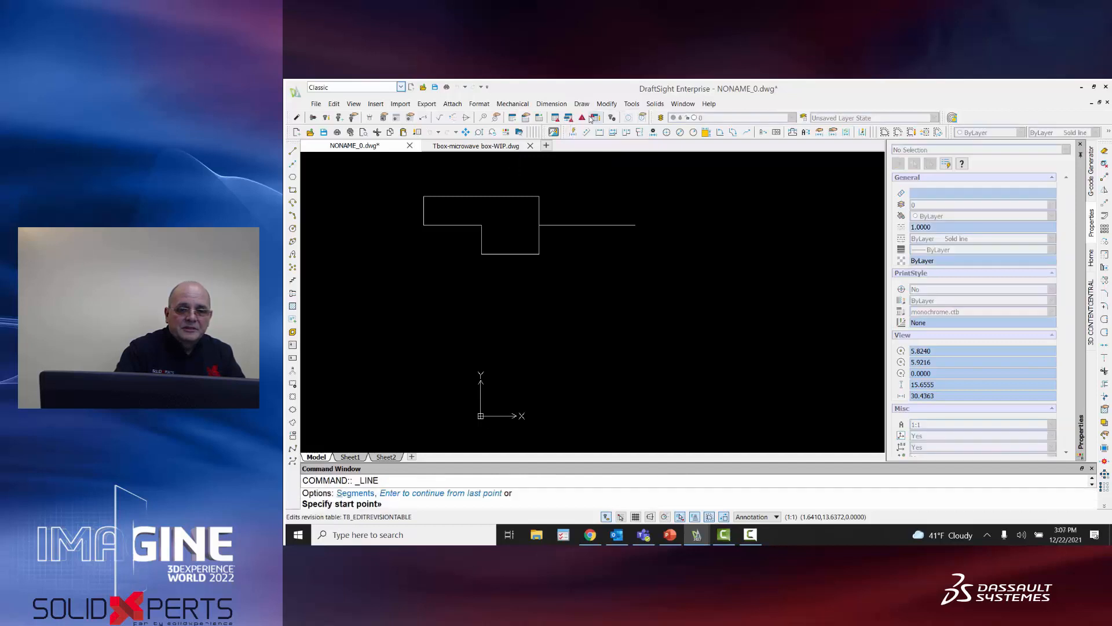
click(581, 337)
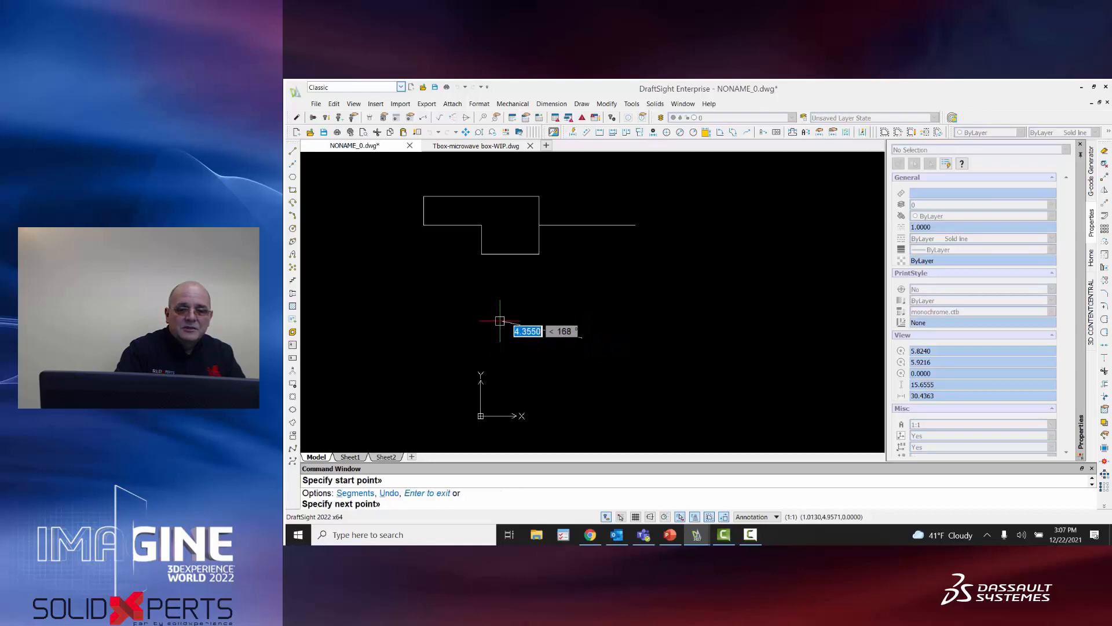
click(651, 516)
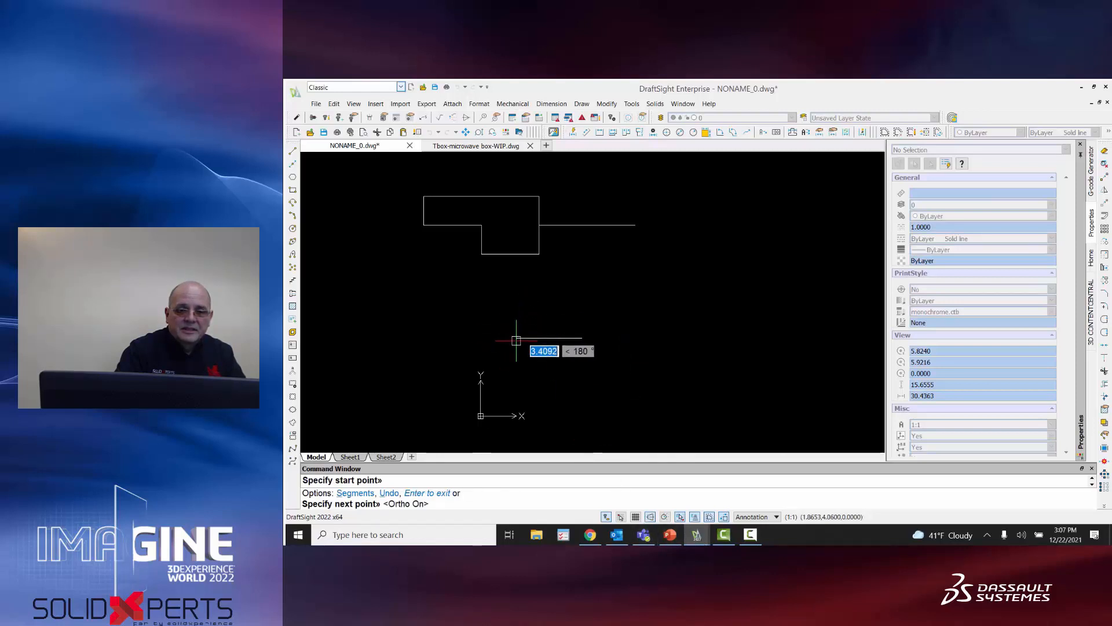
click(517, 340)
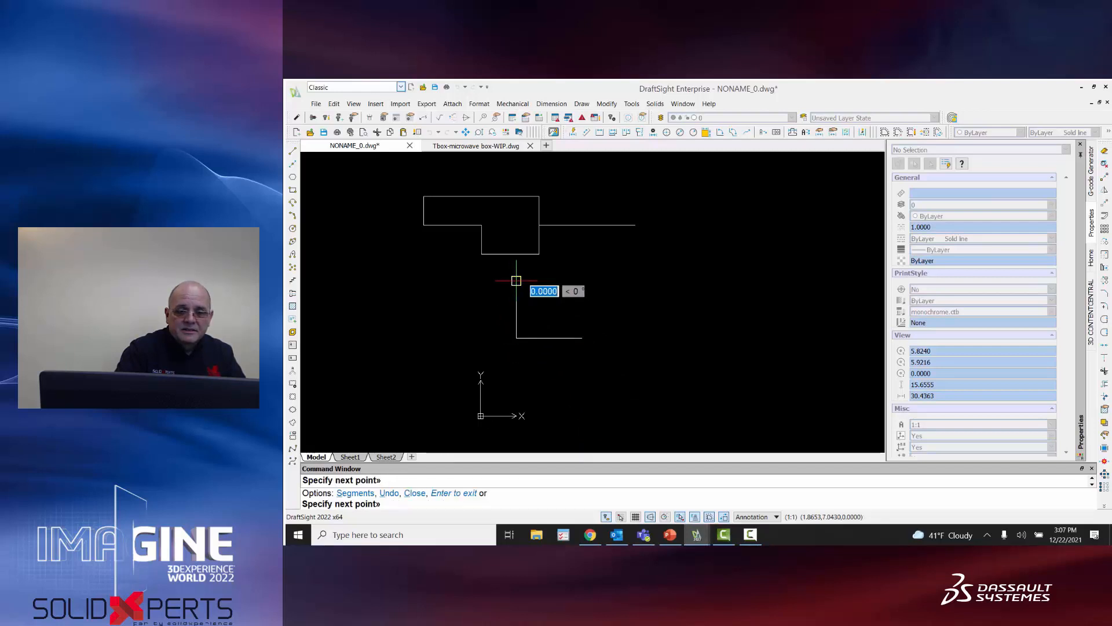
key(Escape)
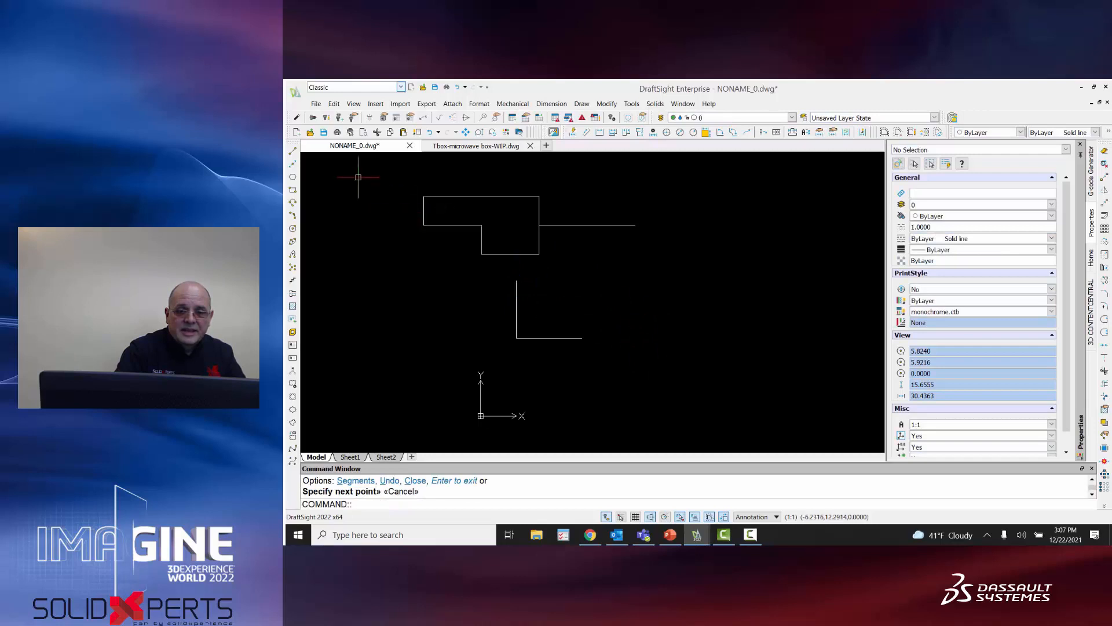
Switch to the Drafting and Annotation workspace and add a simple note "0 deg" at angle 0 beside the horizontal segment's right end.
click(401, 87)
click(343, 105)
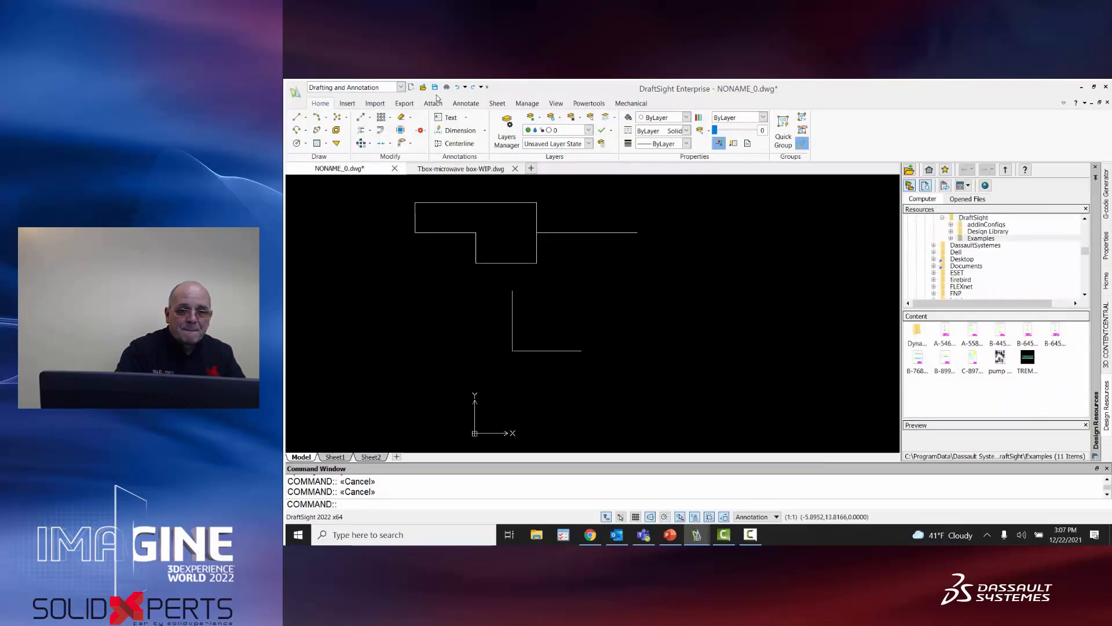
click(465, 117)
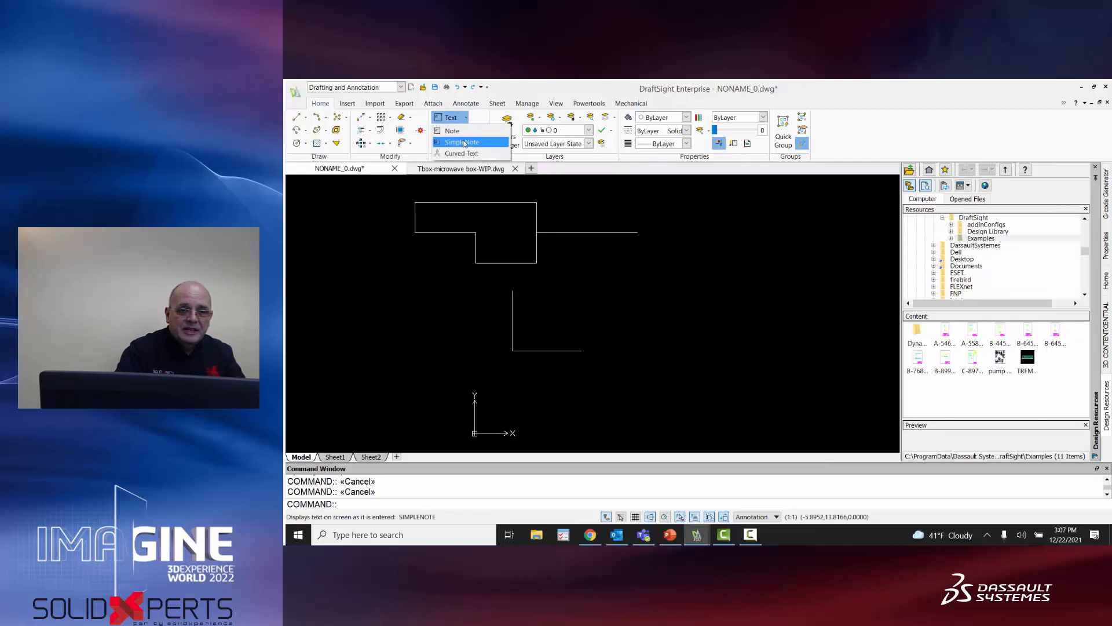
click(465, 143)
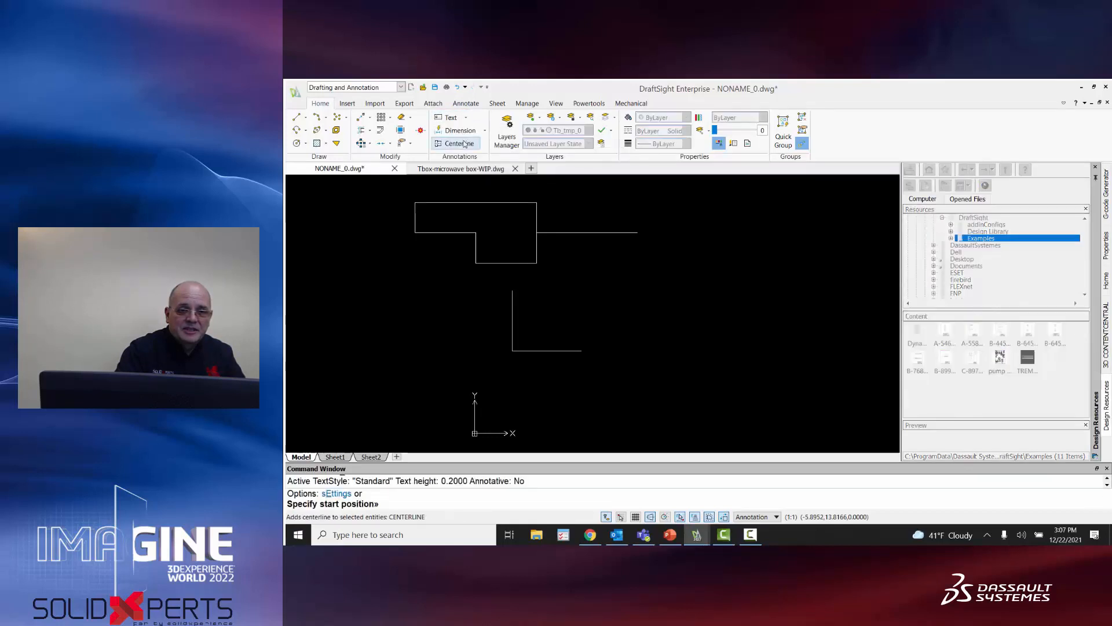
click(589, 361)
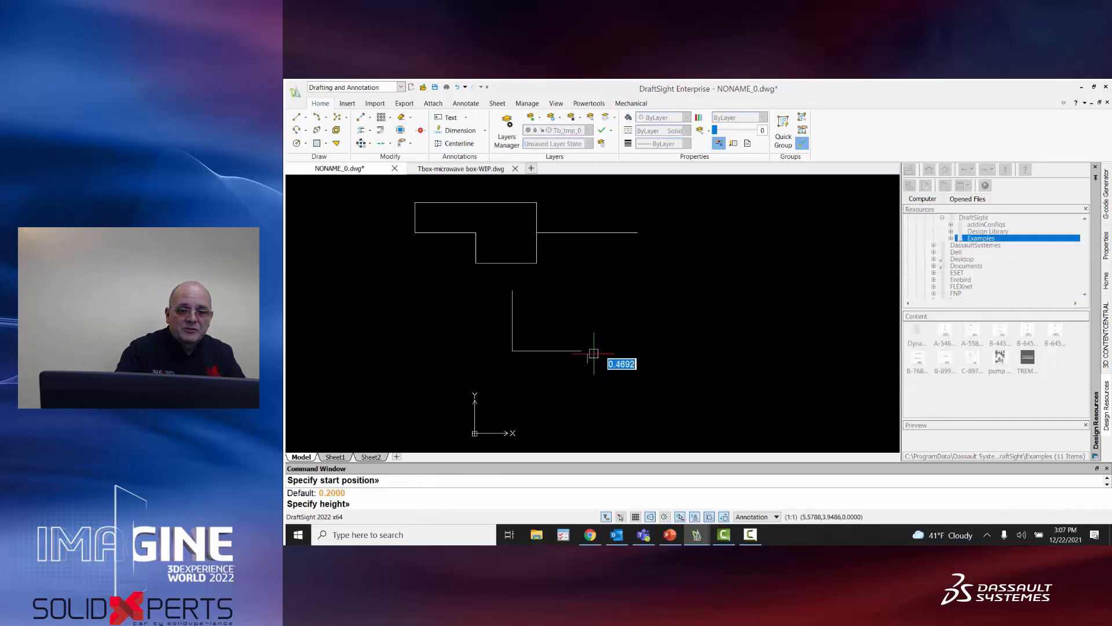
click(628, 346)
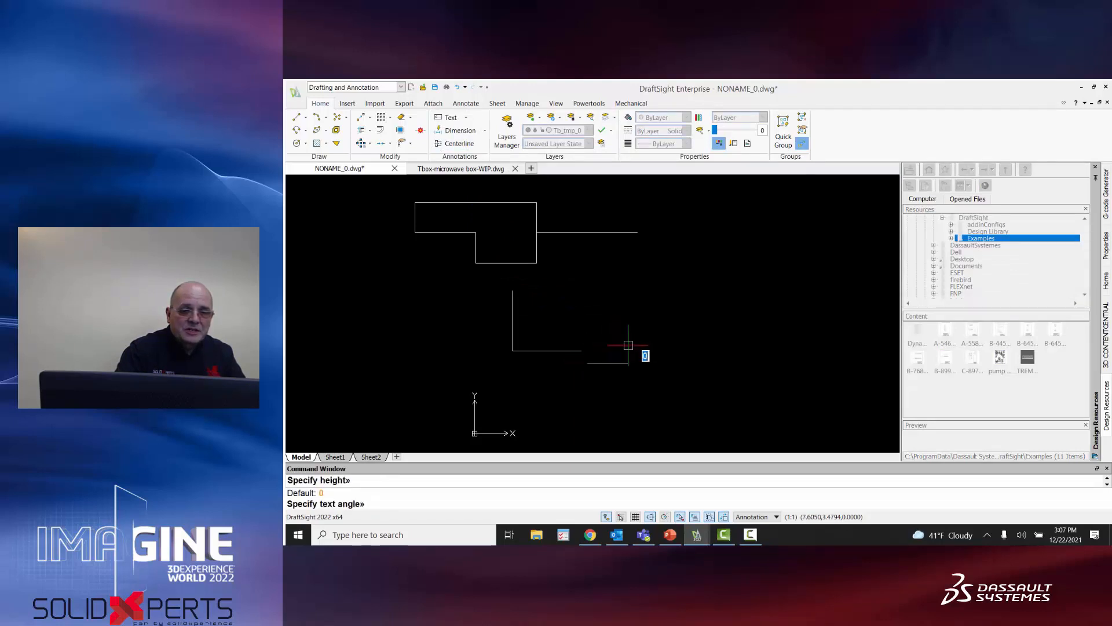
key(Return)
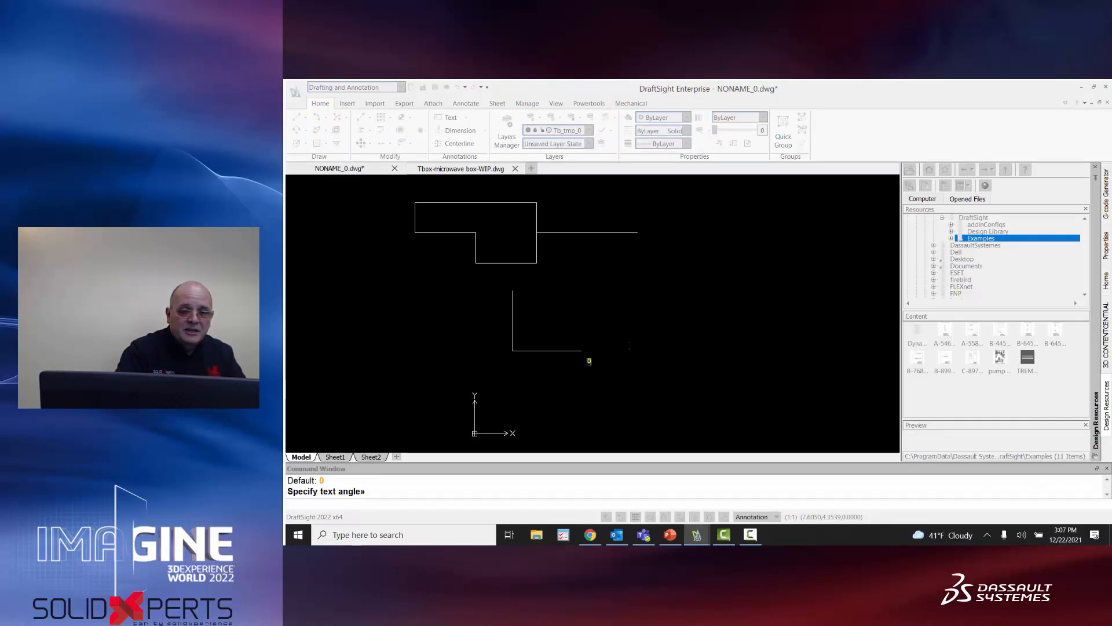
text(0 deg)
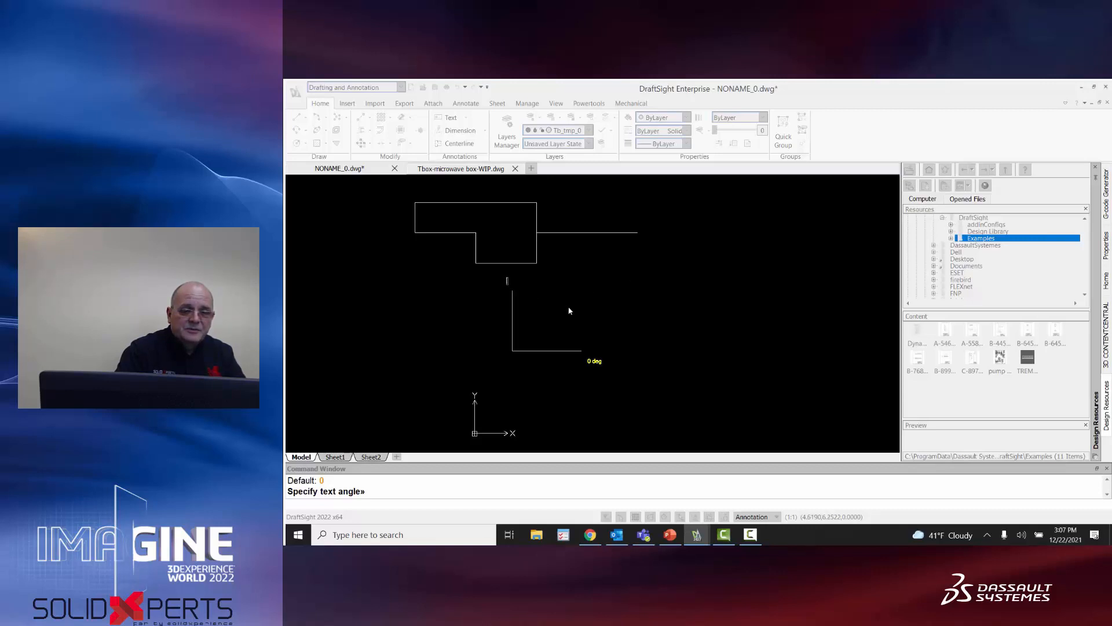
Add the note text "90 deg" above the upper end of the vertical segment and finish the note command.
text(90)
key(BackSpace)
text(deg)
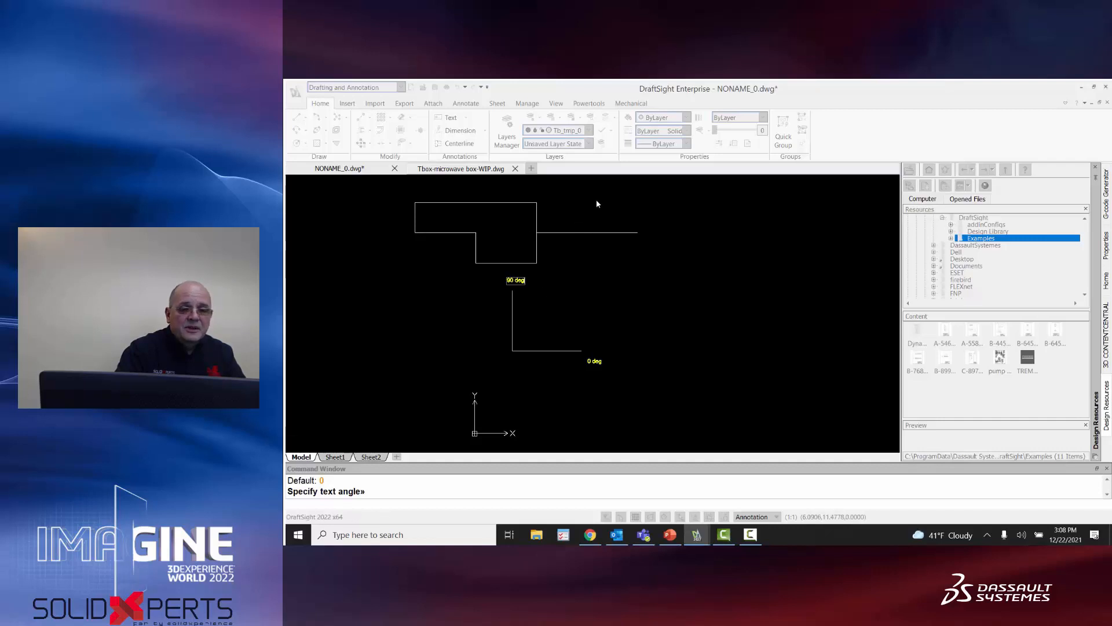
click(623, 217)
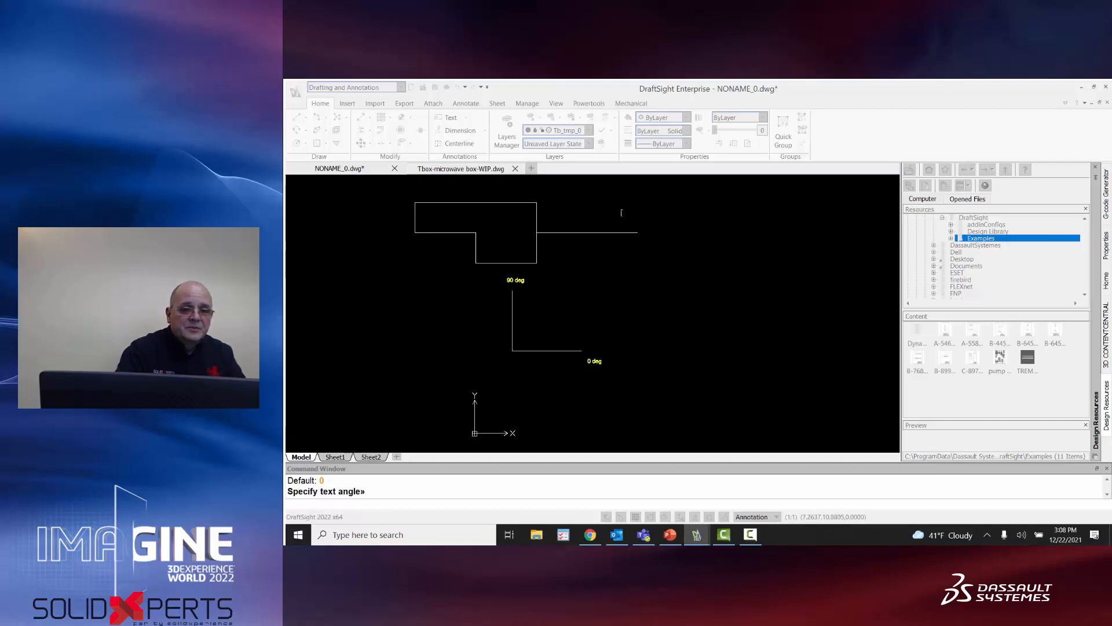
key(Escape)
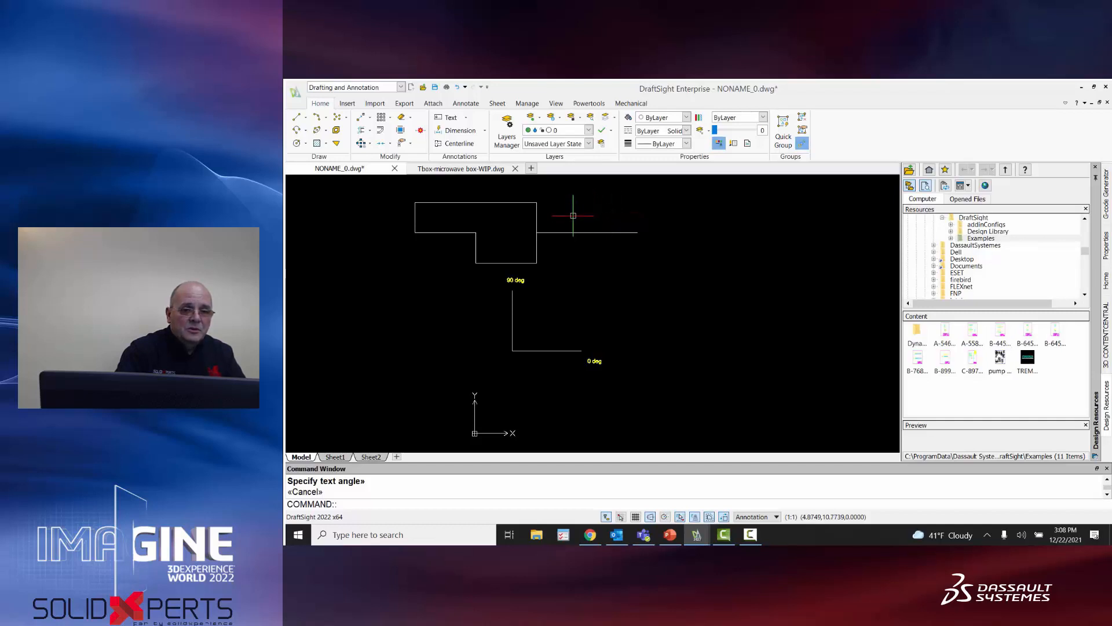
Open the program options and examine the Unit System section of the drawing settings, including base angle, length and angle formats.
click(294, 93)
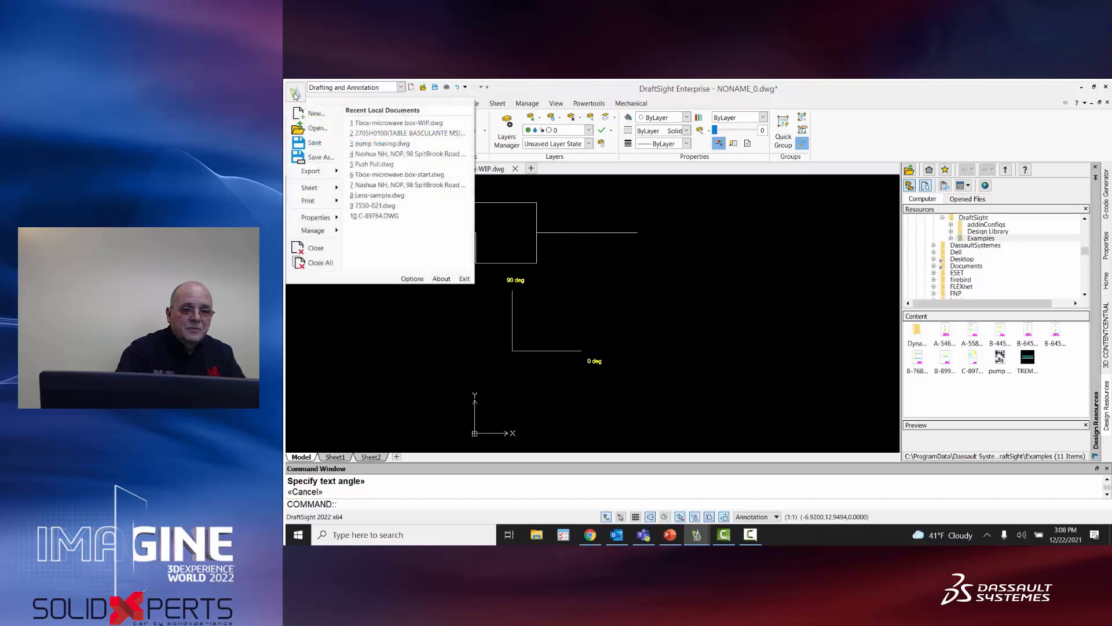
click(412, 278)
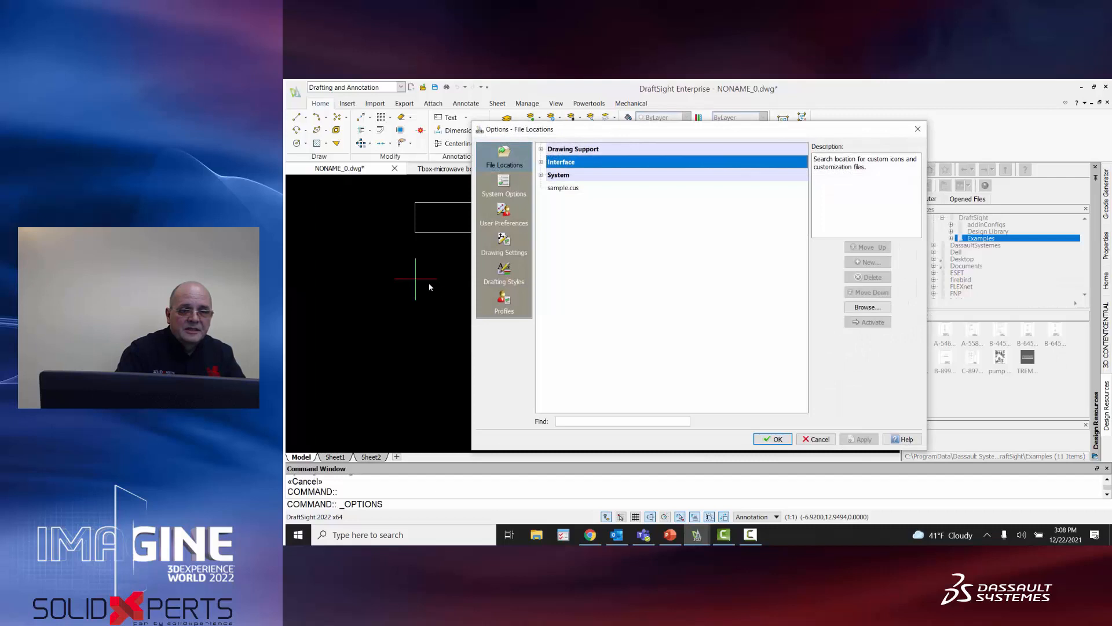
click(504, 244)
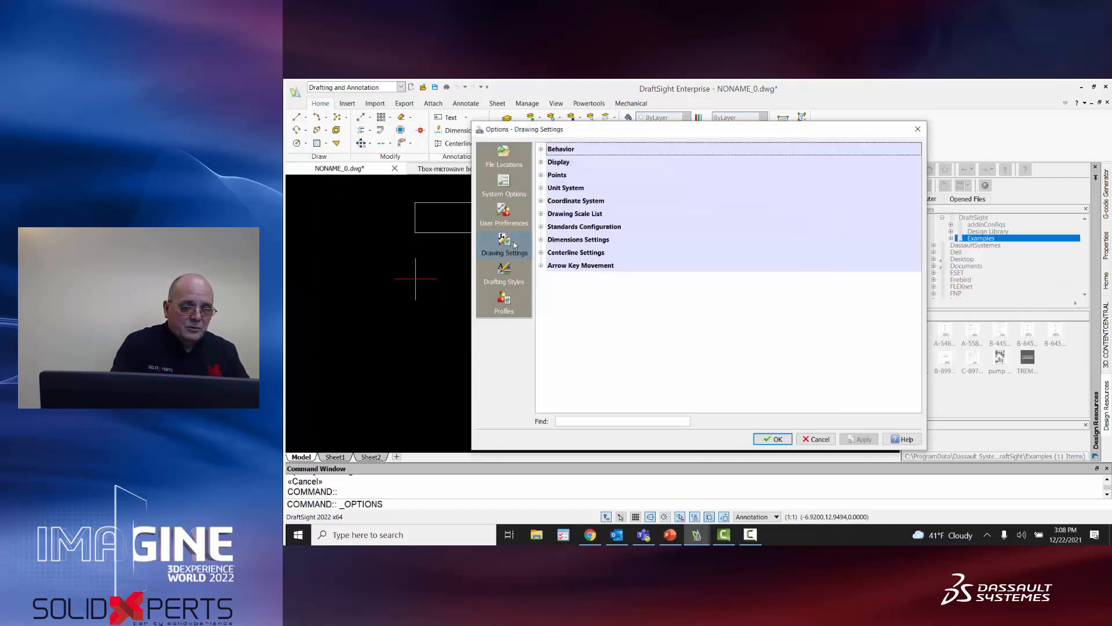
click(543, 188)
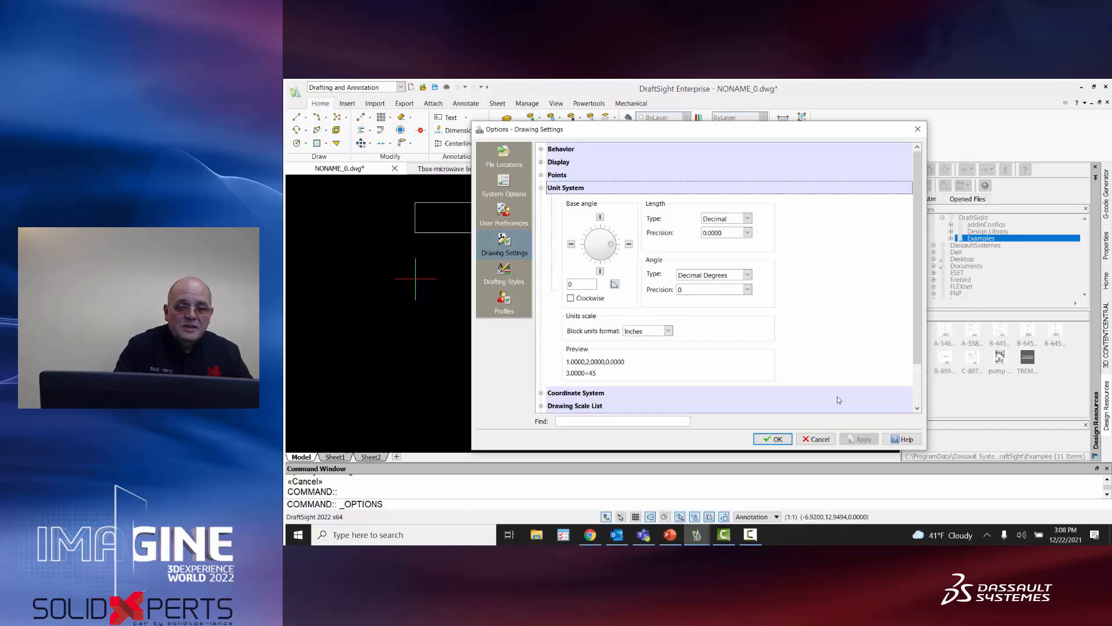
click(783, 440)
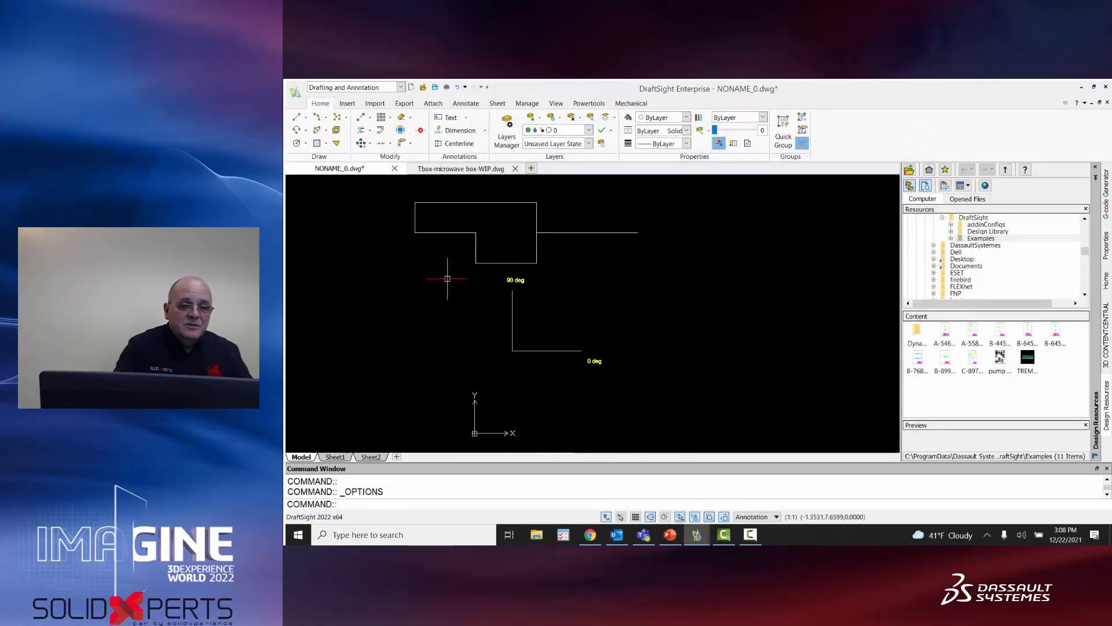
Try a window selection over the outline's left part and a crossing selection over its right part, clearing each selection.
click(393, 184)
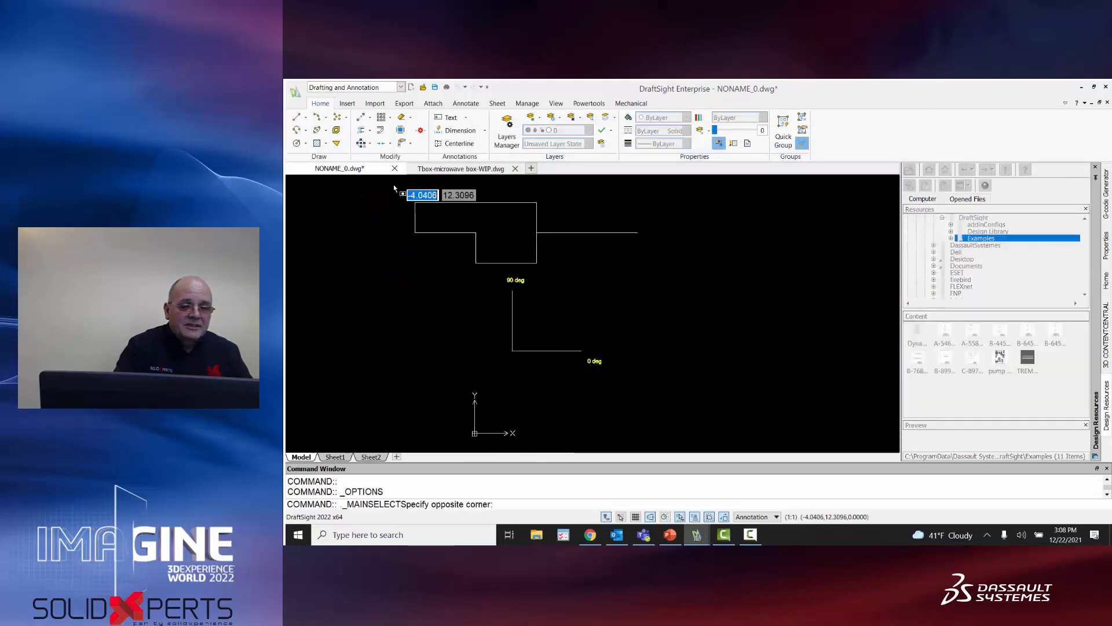
click(526, 257)
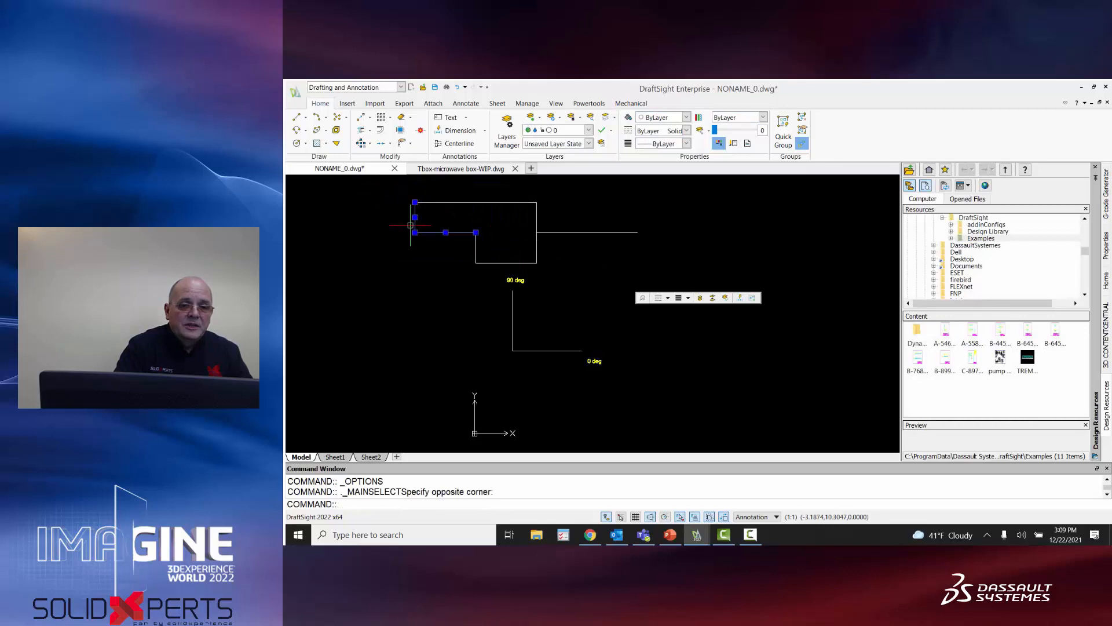
key(Escape)
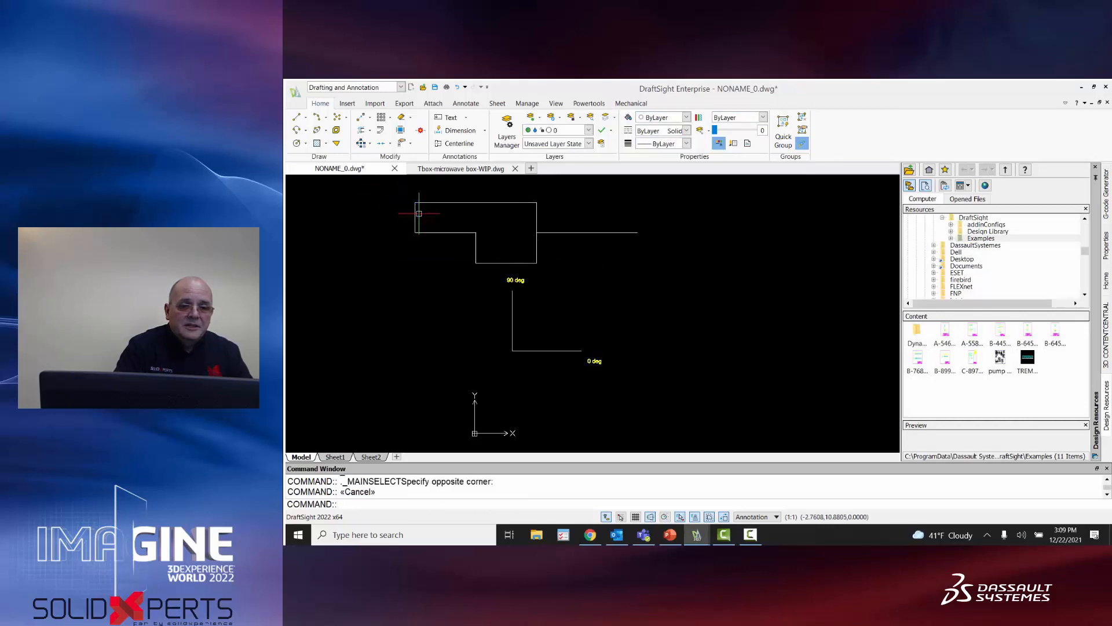
click(586, 186)
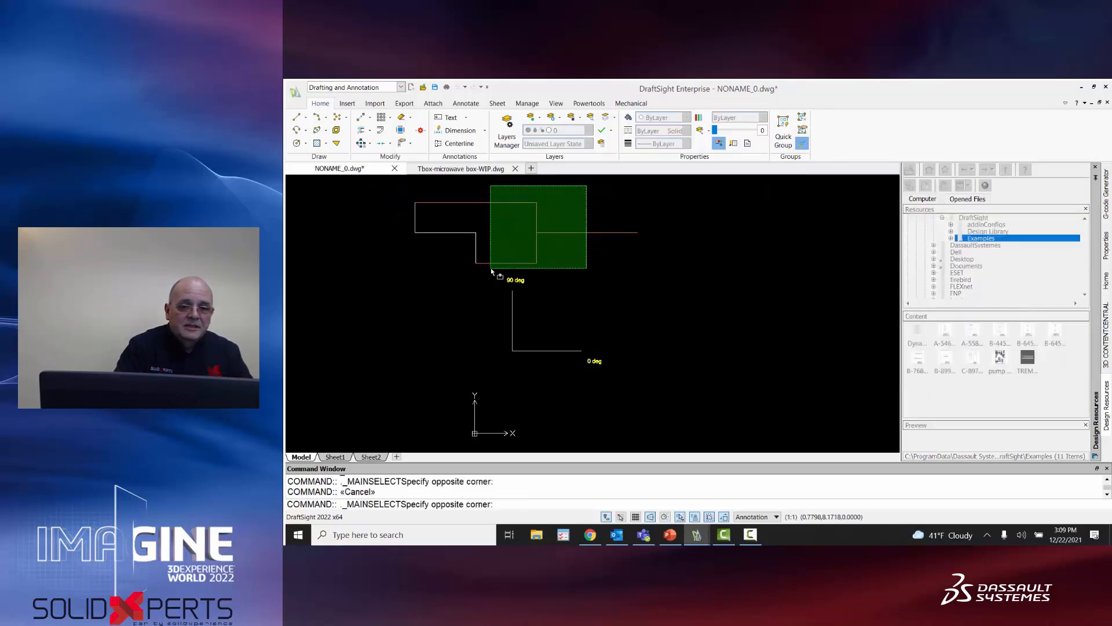
click(455, 270)
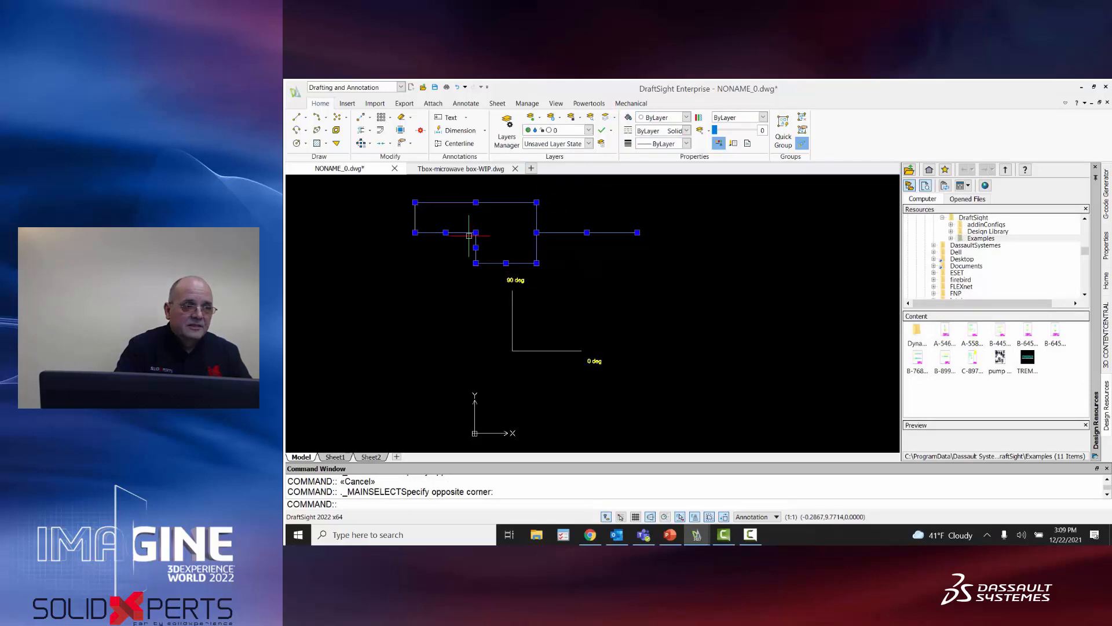
key(Escape)
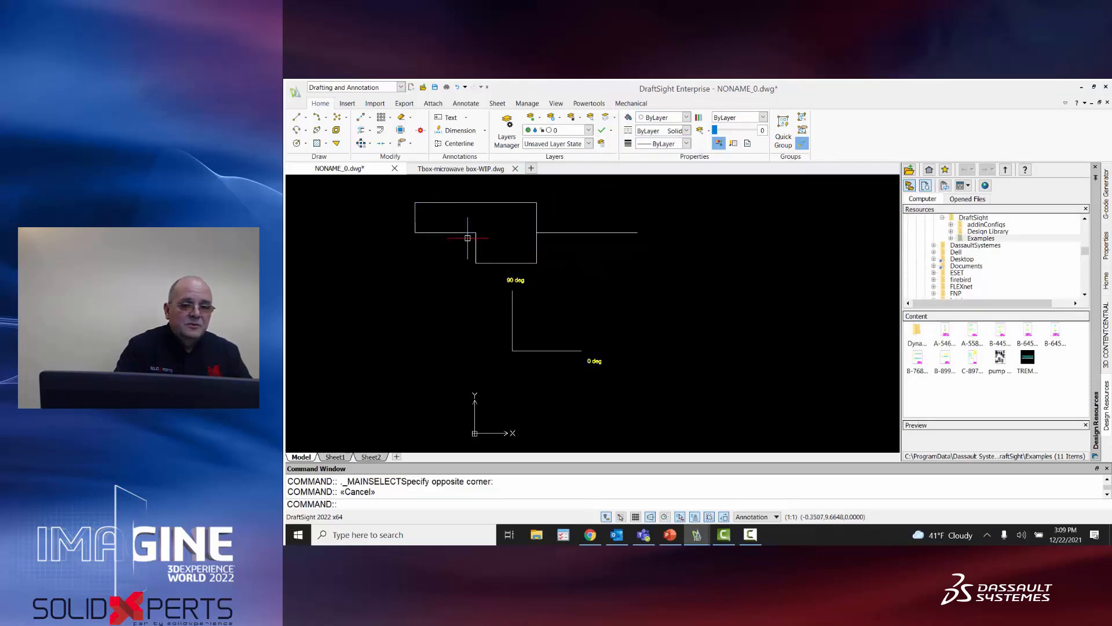
Select the outline's lower-left horizontal edge, short vertical edge, bottom edge and right edge individually, leaving the line extending right unselected.
click(459, 233)
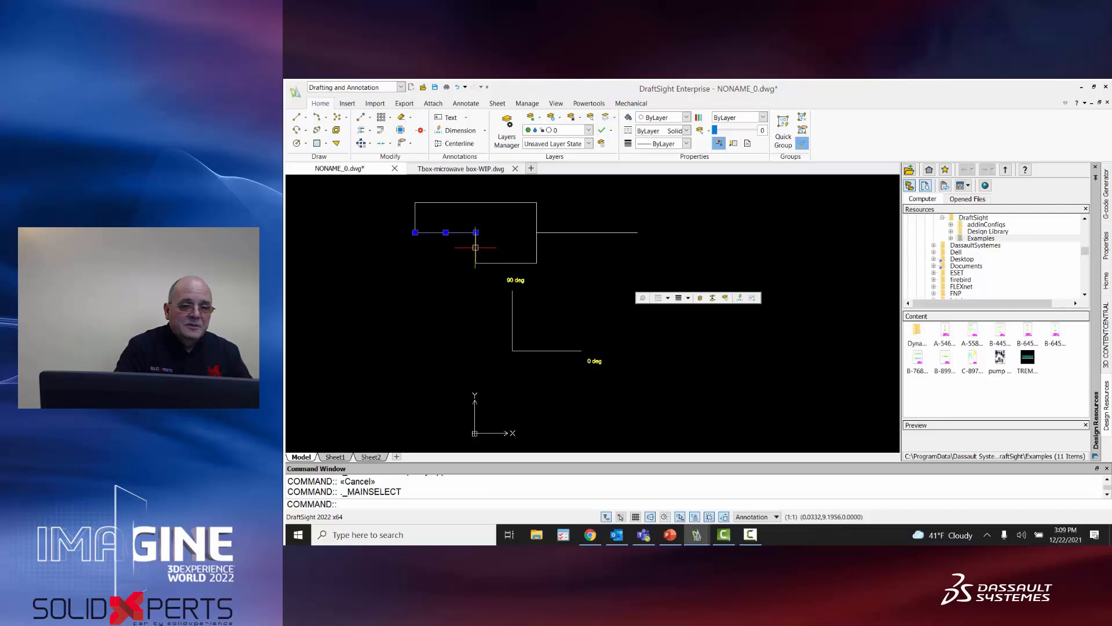
click(475, 249)
click(515, 262)
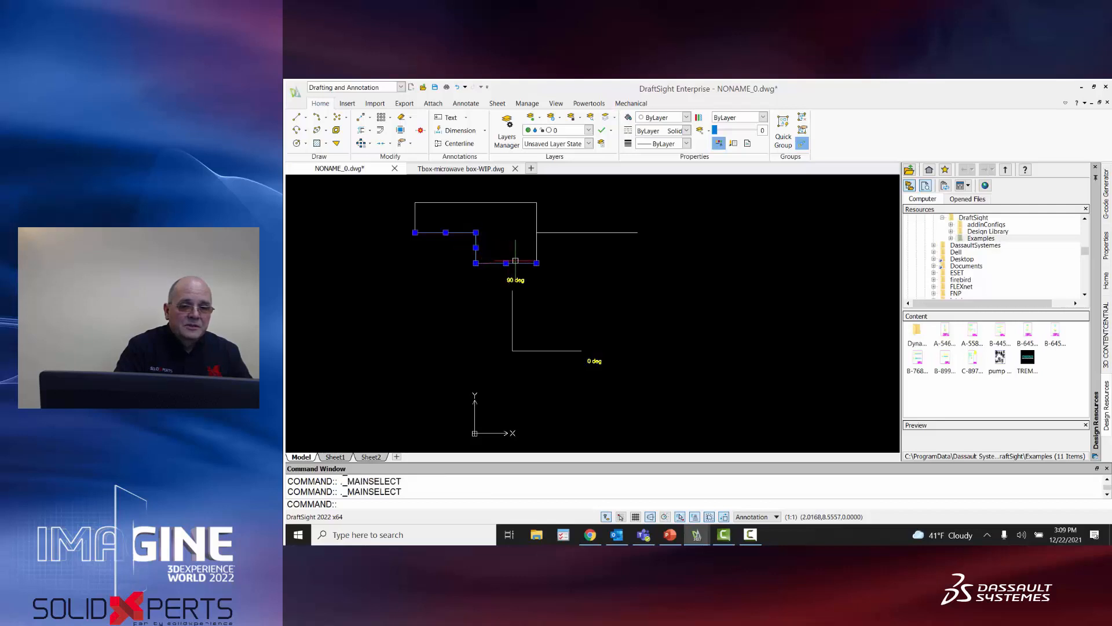
click(574, 232)
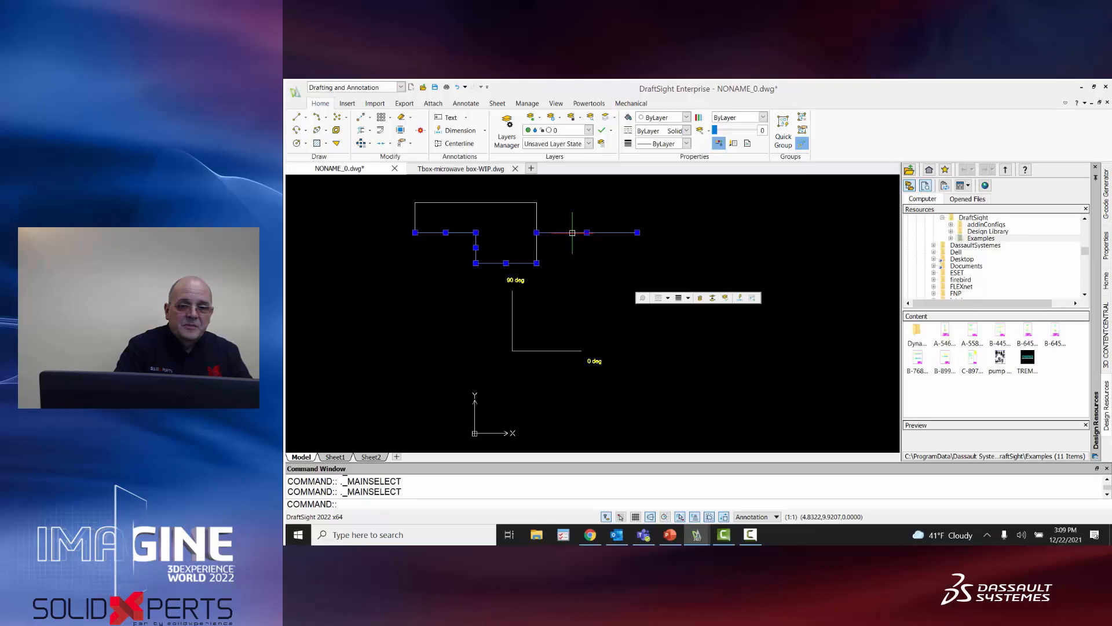
click(537, 214)
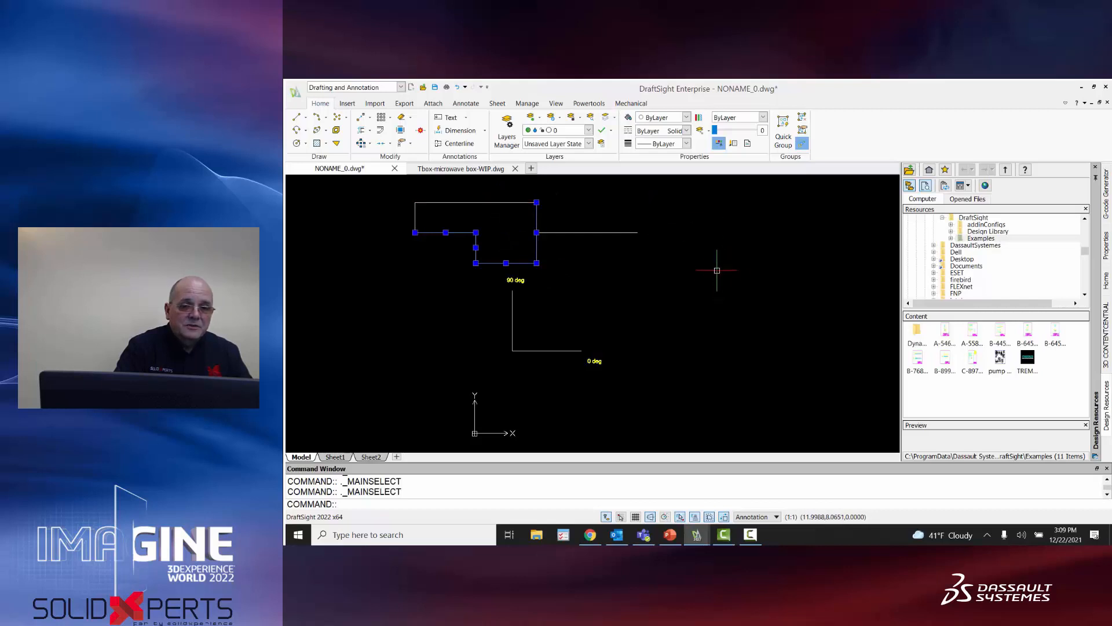
Filter the line style list to Referenced LineStyles and load the CENTER line style into the drawing.
click(687, 130)
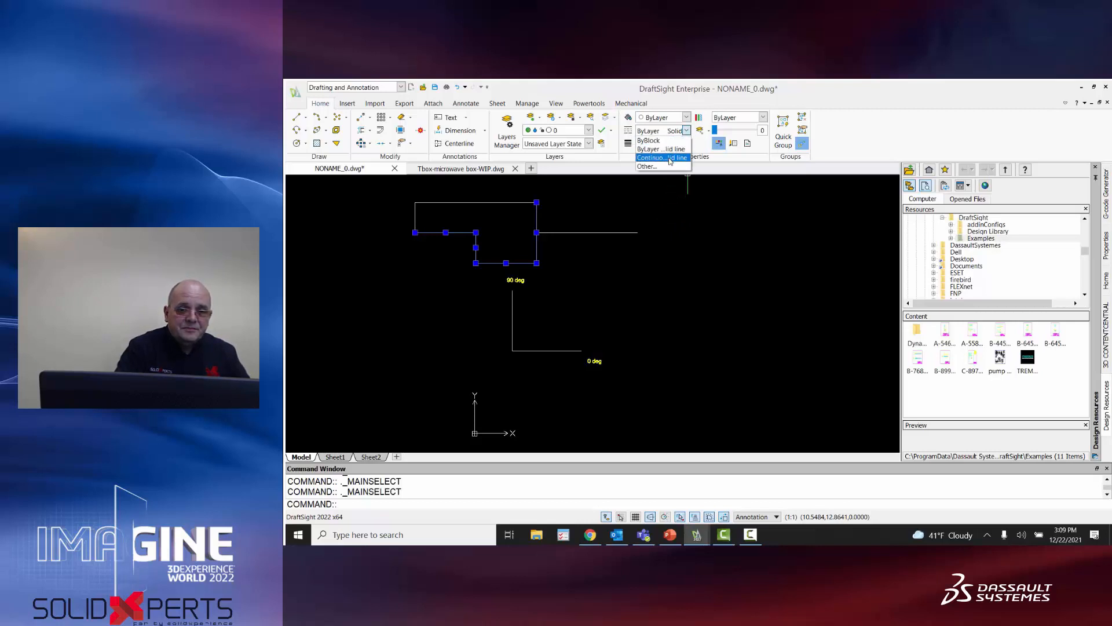
click(647, 166)
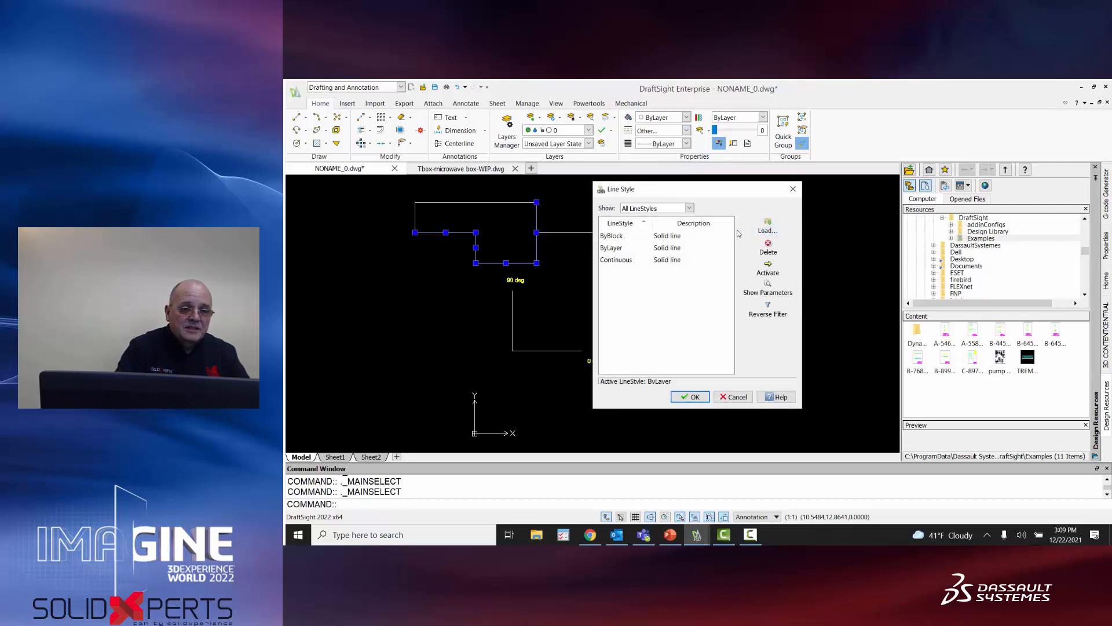
click(692, 208)
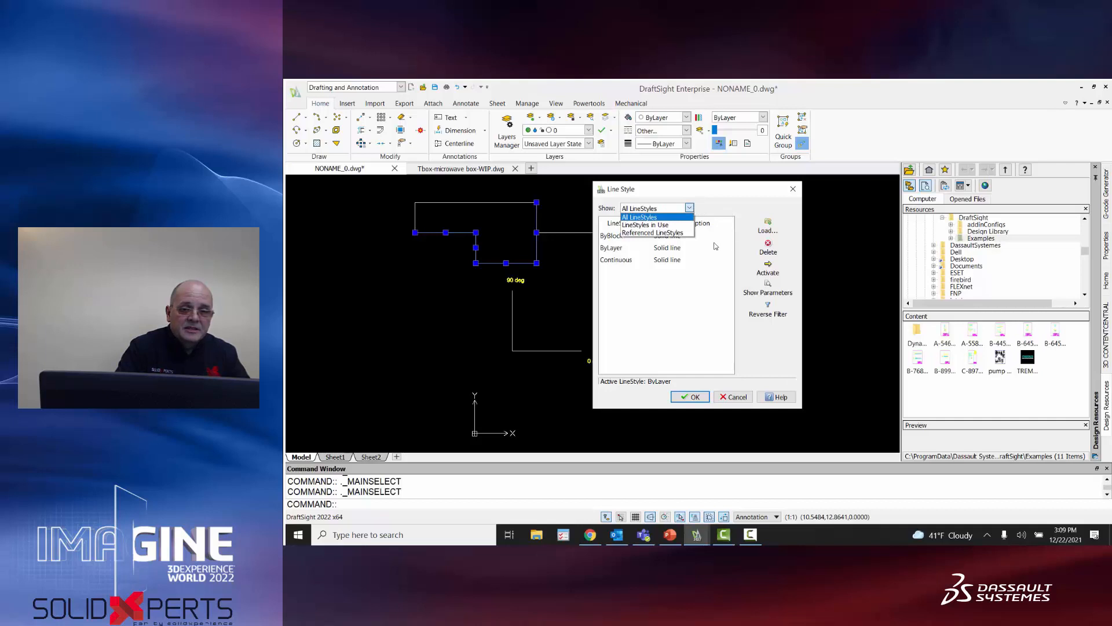
click(681, 233)
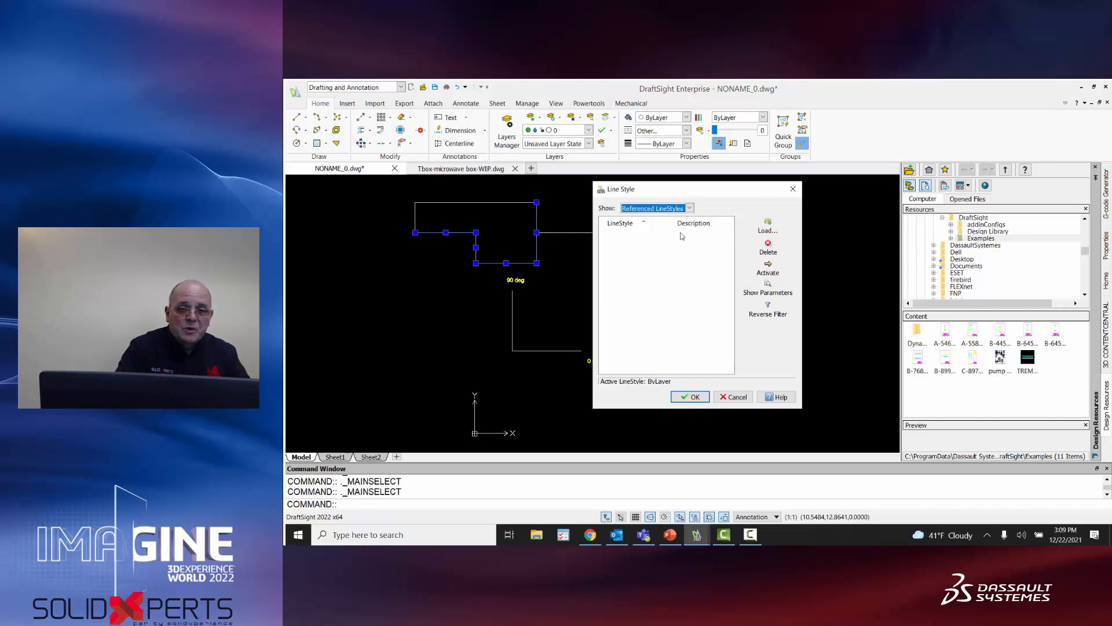
click(769, 226)
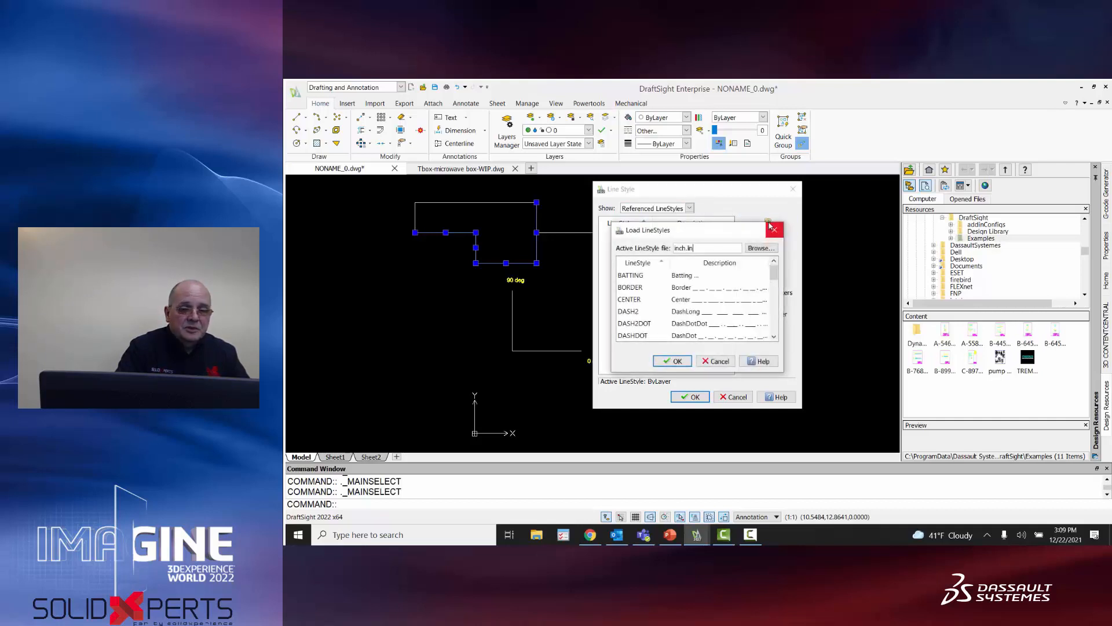
click(725, 302)
click(673, 361)
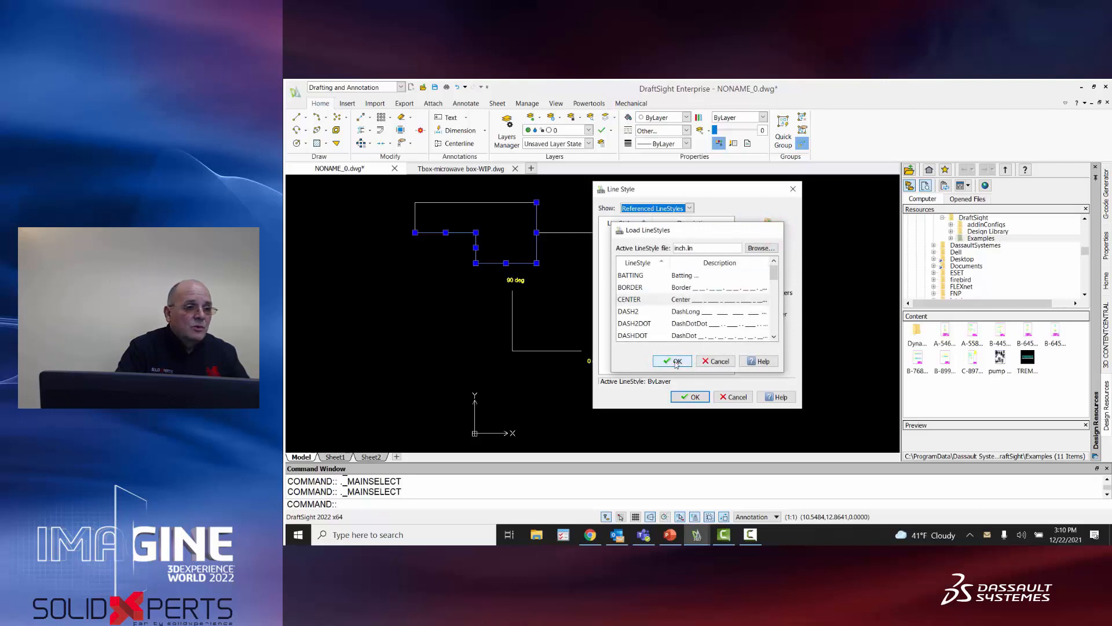
click(690, 397)
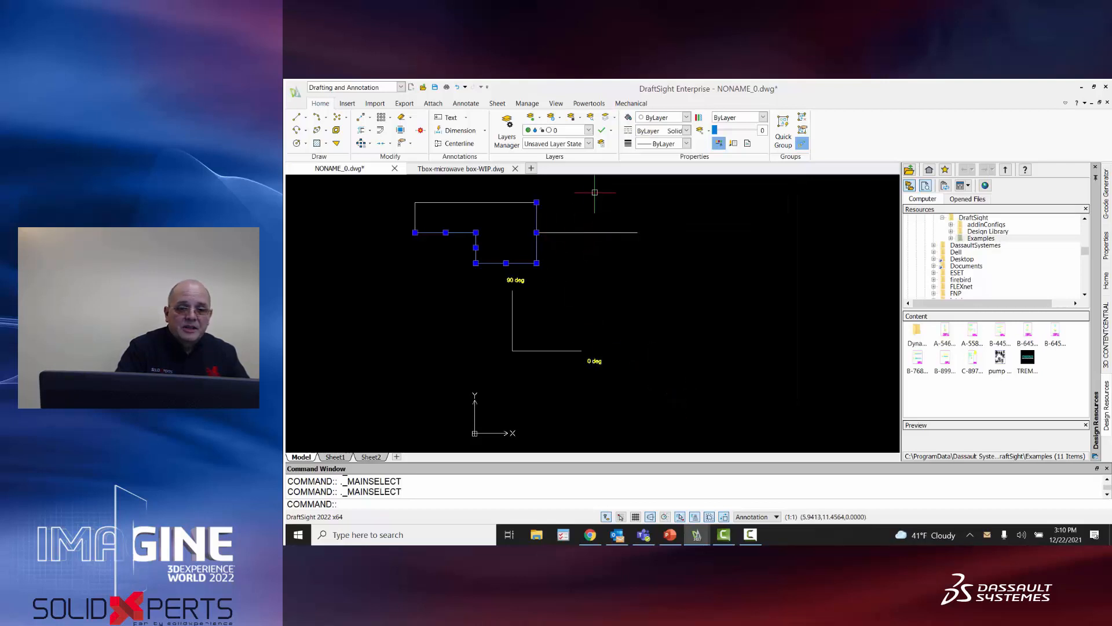
Apply the CENTER line style to the selected outline edges and clear the selection.
click(686, 131)
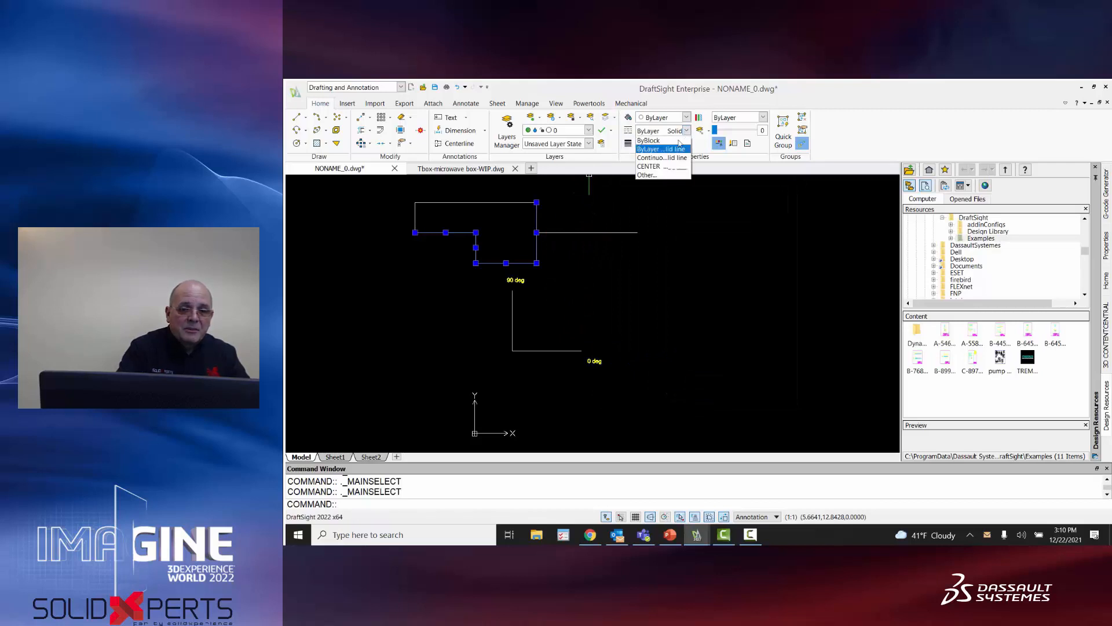
click(664, 170)
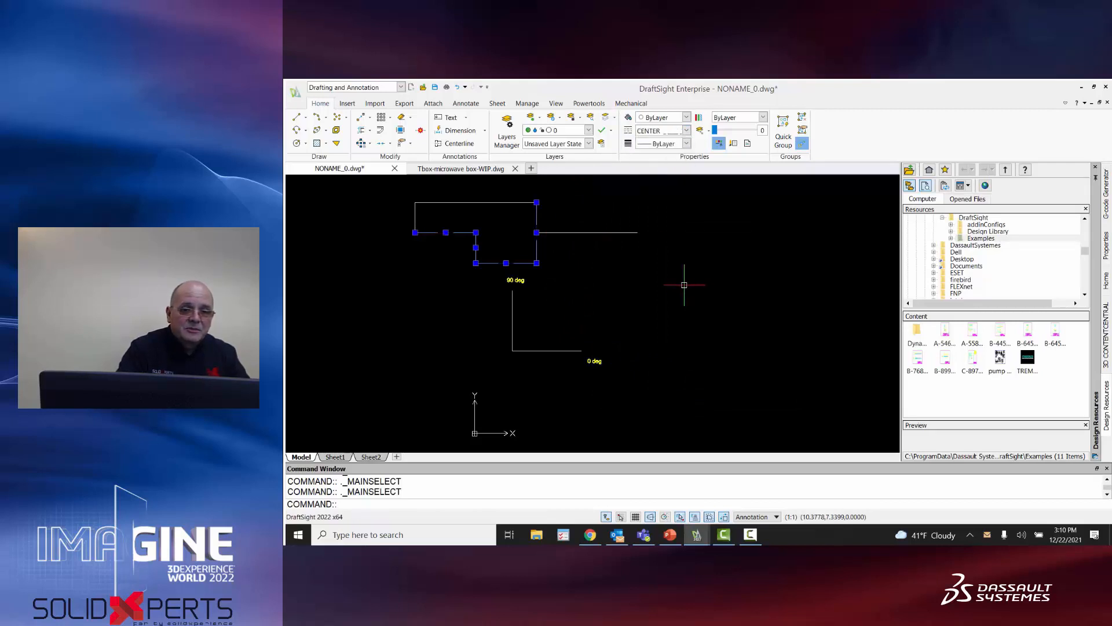
click(708, 274)
key(Escape)
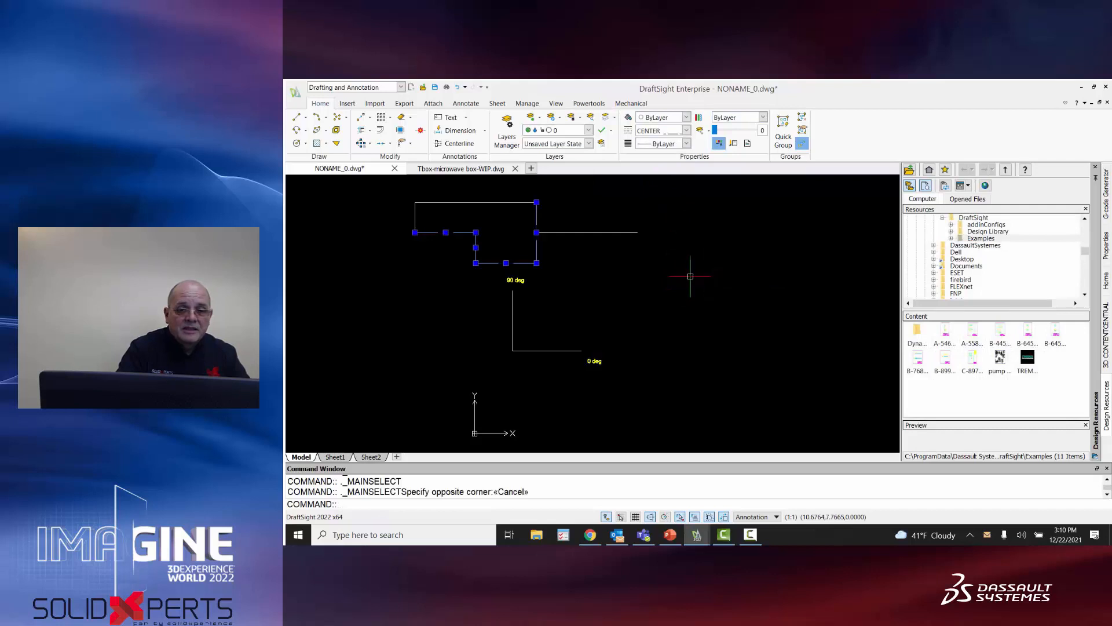
key(Escape)
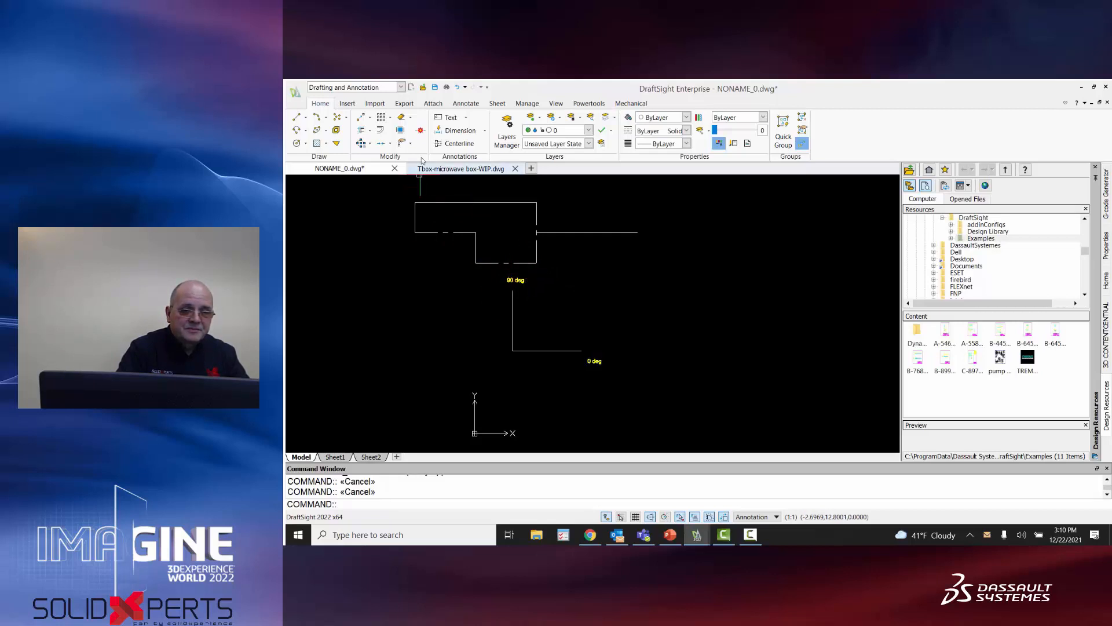
Add a linear dimension to the horizontal line extending right of the outline, placing the dimension line below it.
click(467, 103)
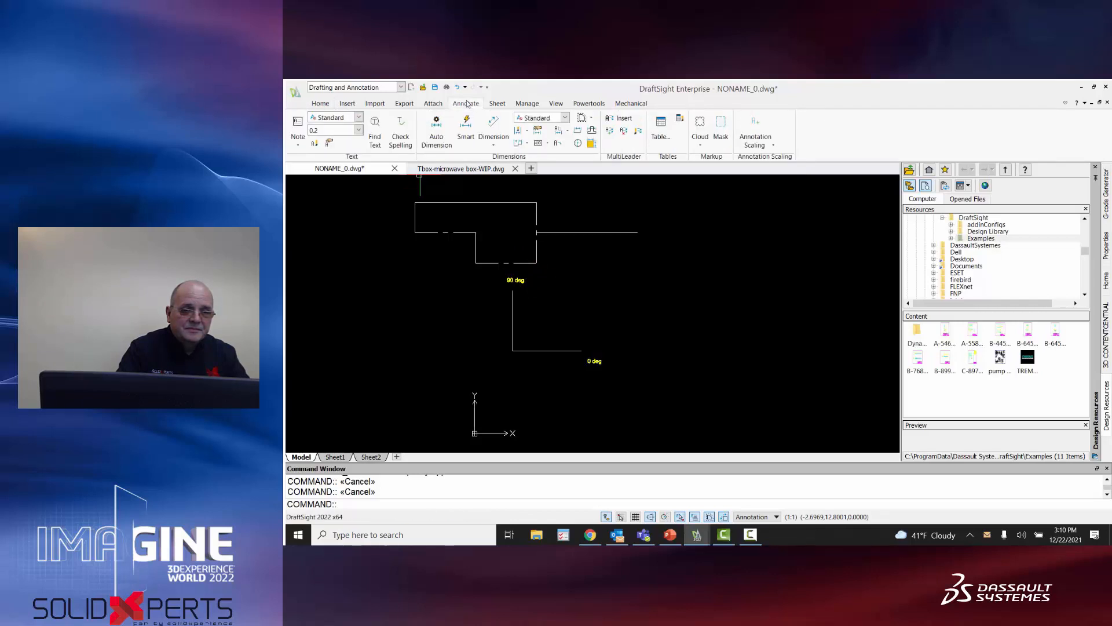
click(498, 135)
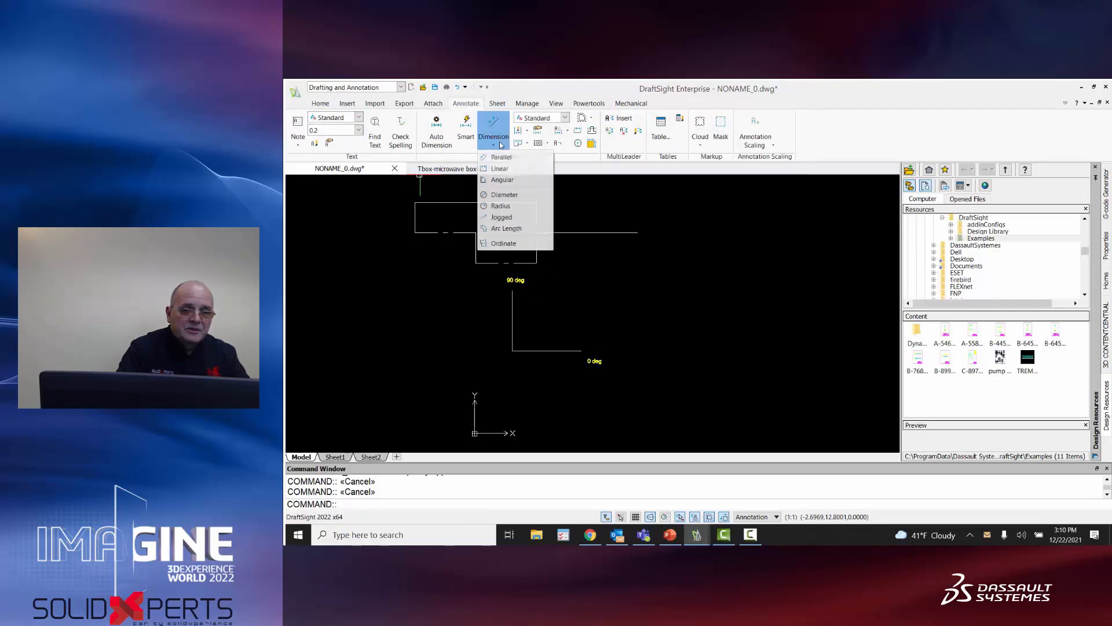
click(505, 172)
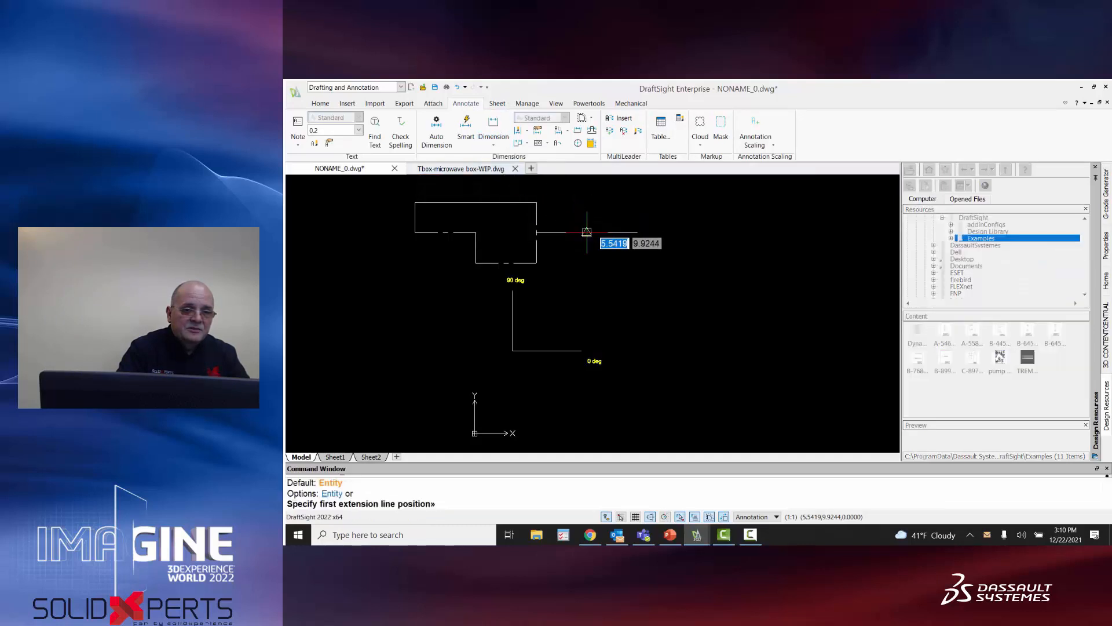
click(536, 233)
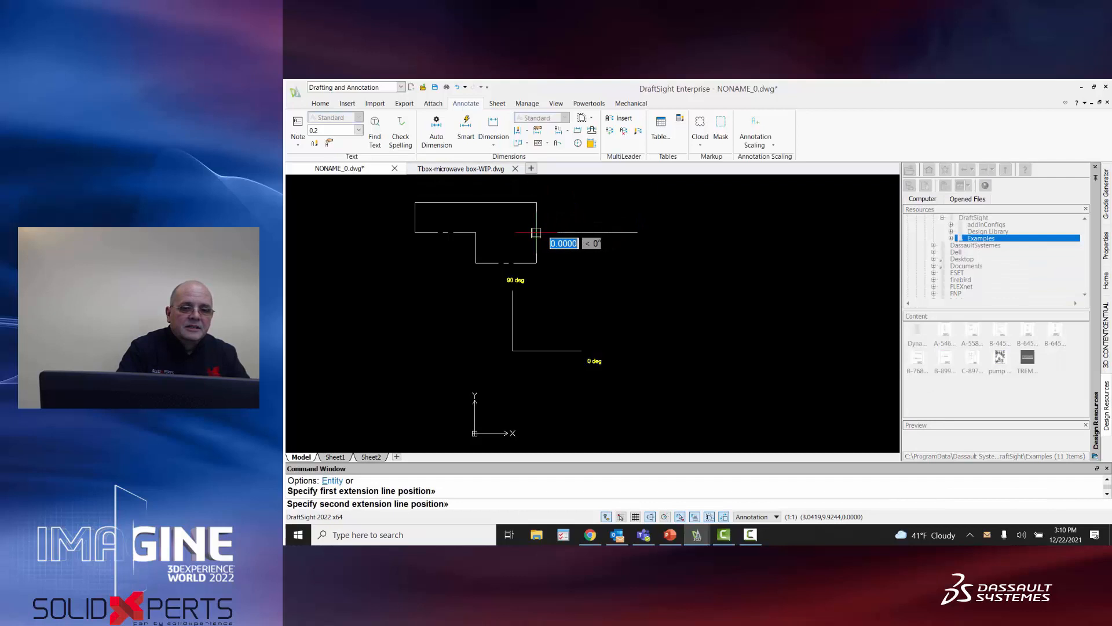
click(637, 232)
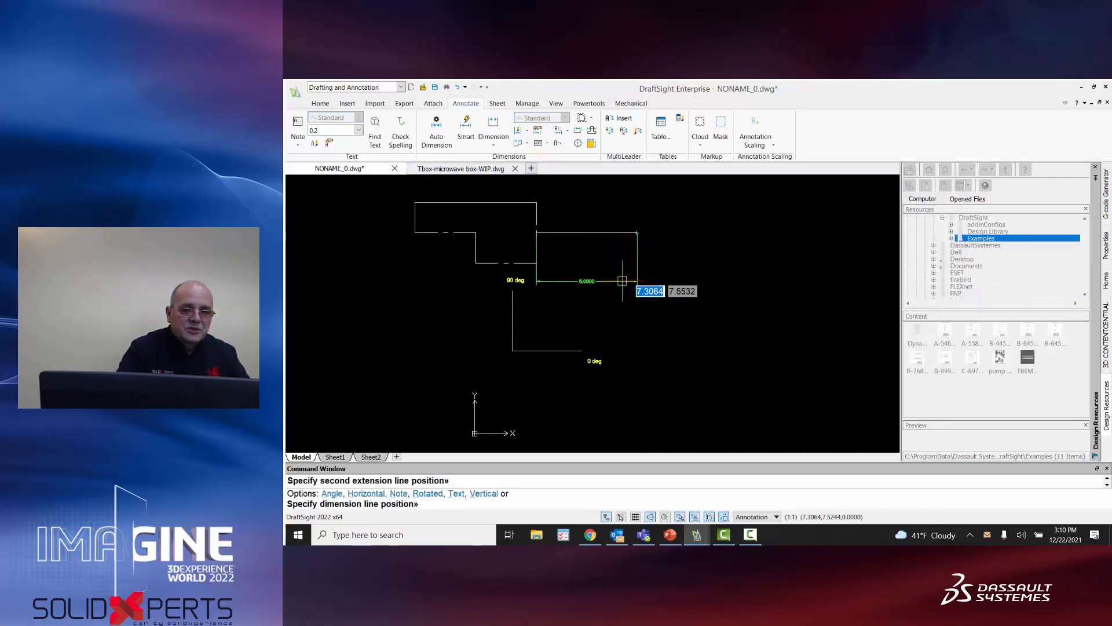
click(622, 281)
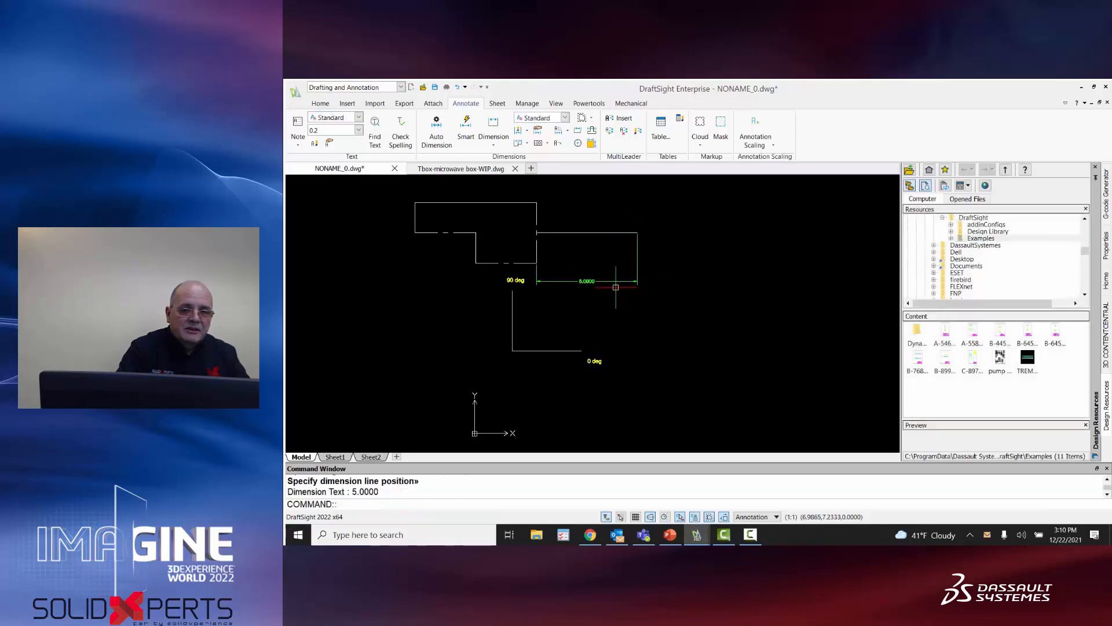
key(Escape)
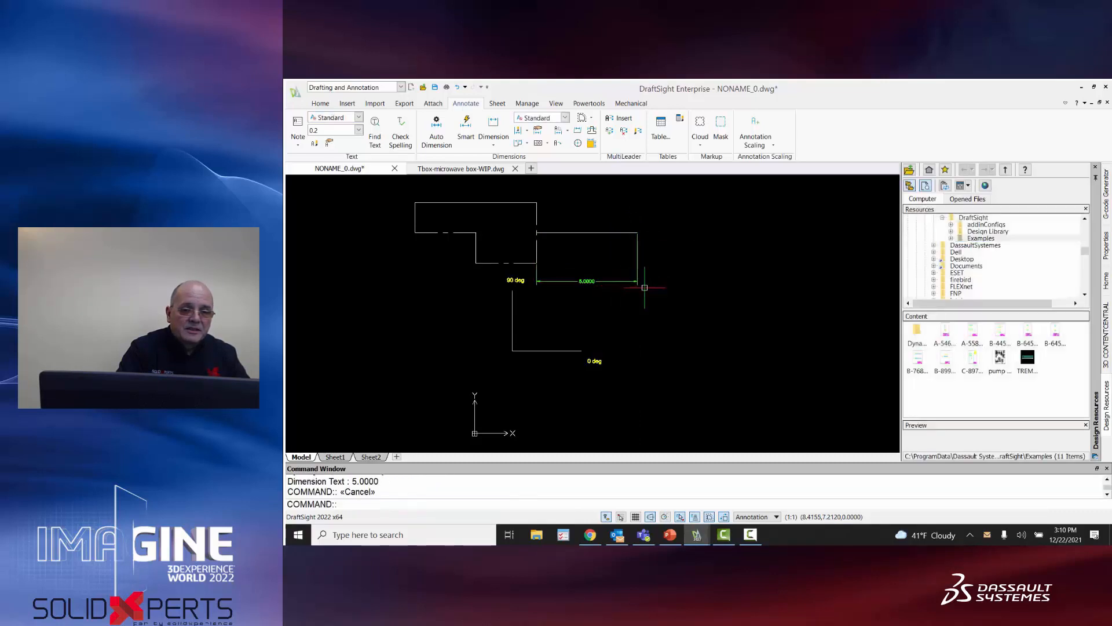
Stretch the right end of the dimensioned horizontal line outward to a length of about 7.74, together with its dimension.
click(620, 232)
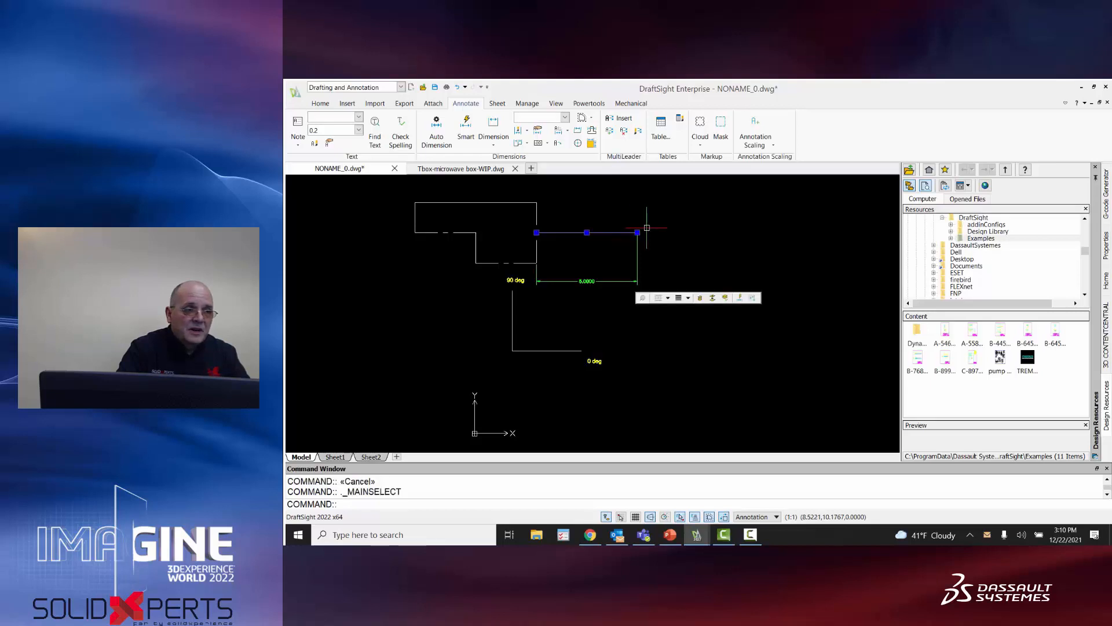
click(637, 232)
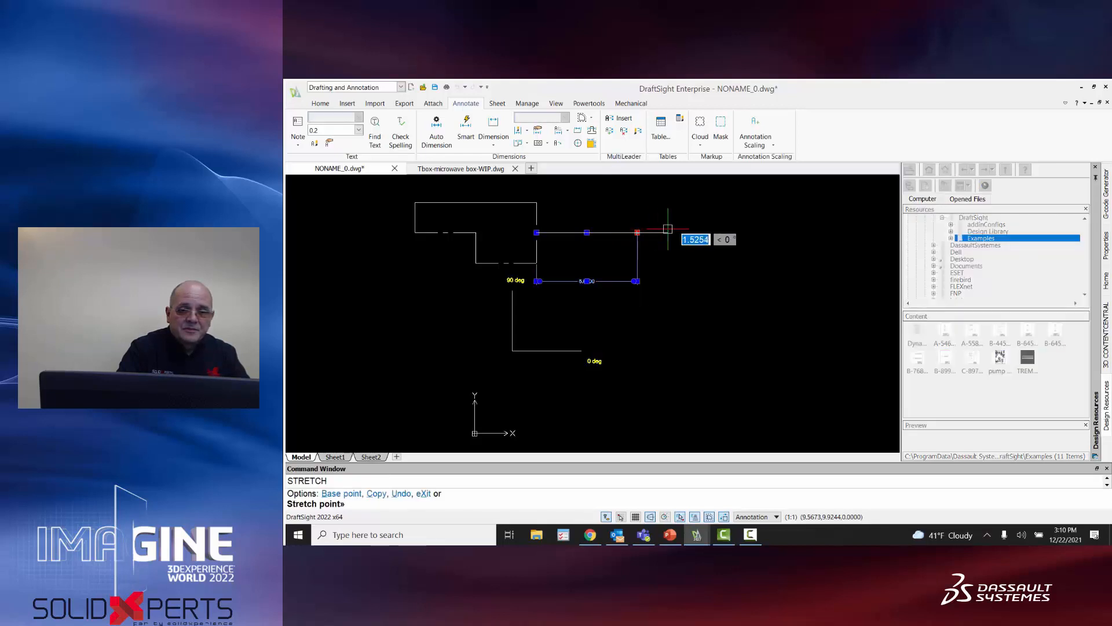
click(692, 232)
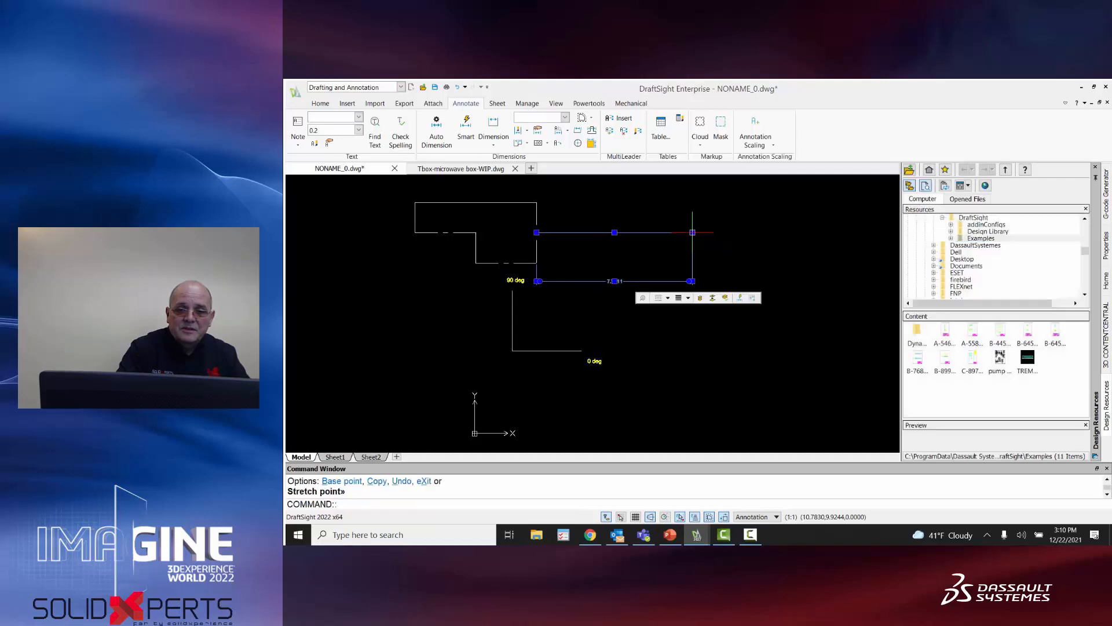
key(Escape)
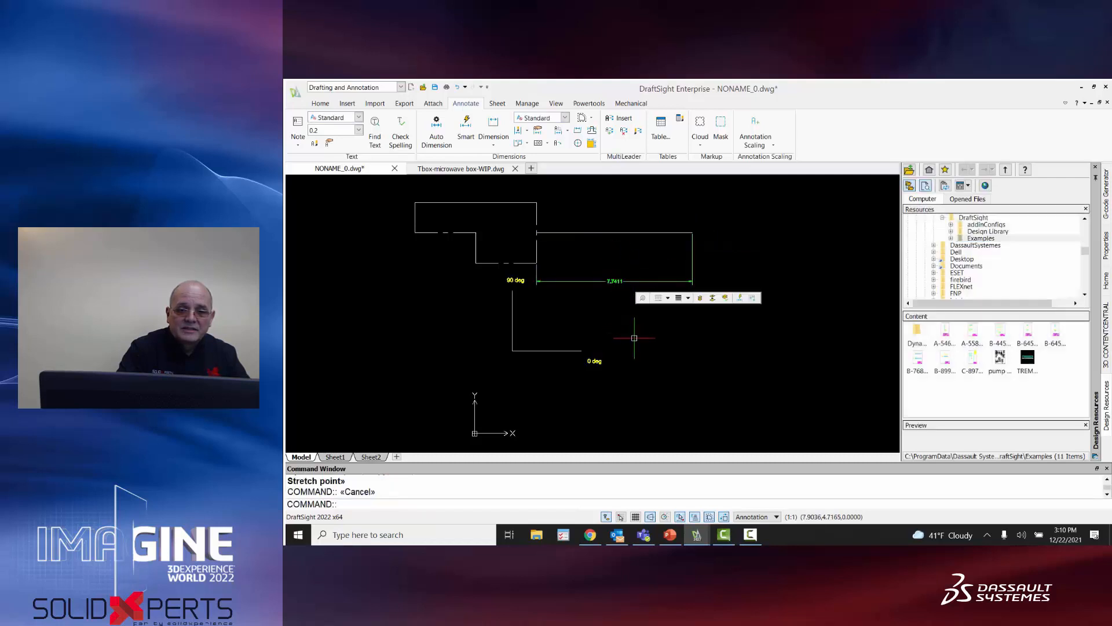
Open the linear dimension's properties and move its text slightly right of the dimension line's midpoint.
double_click(622, 285)
scroll(628, 282, down, 3)
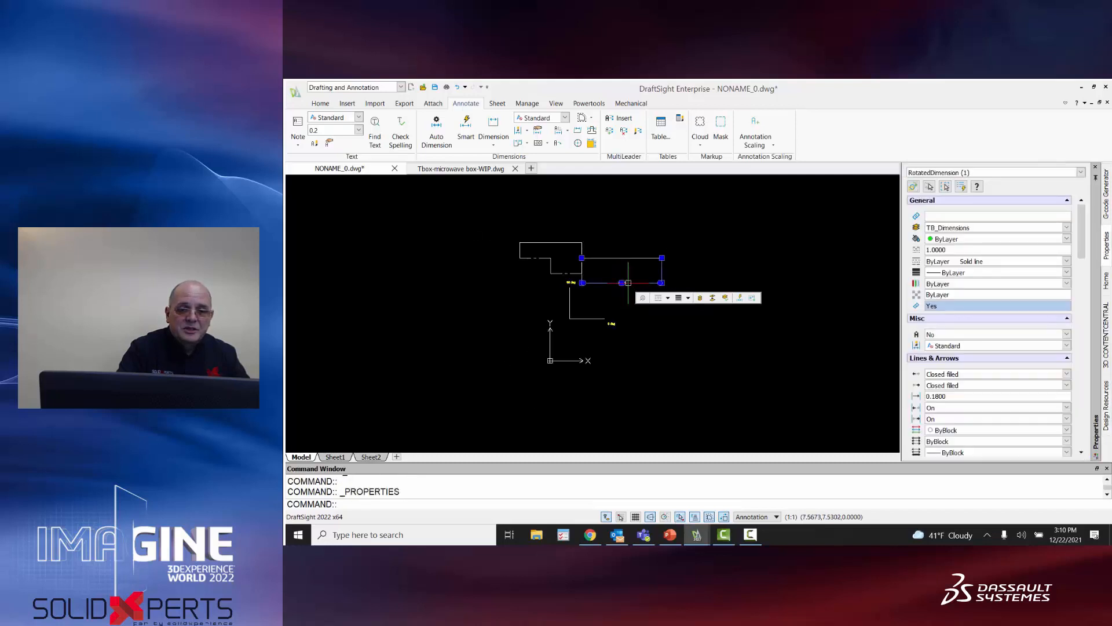
scroll(628, 283, up, 5)
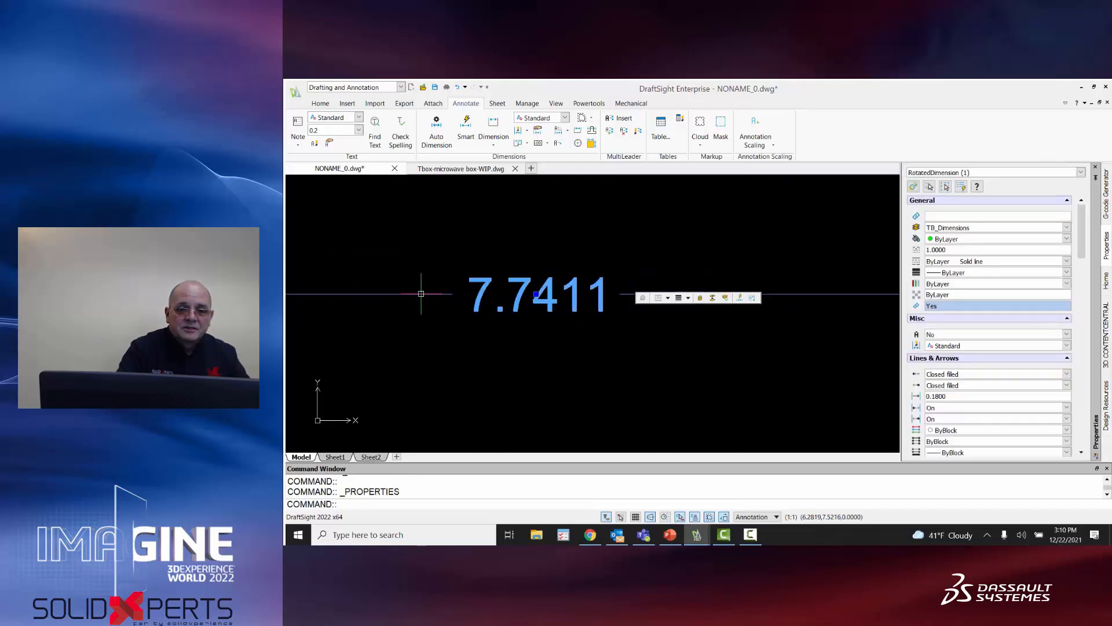
click(536, 294)
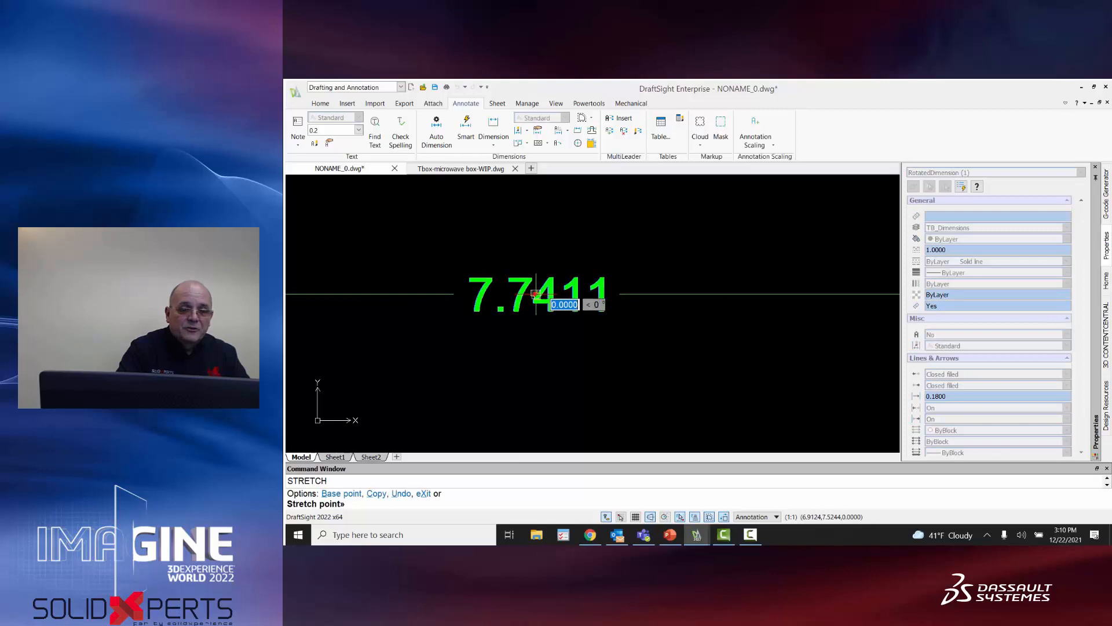
click(603, 277)
right_click(624, 271)
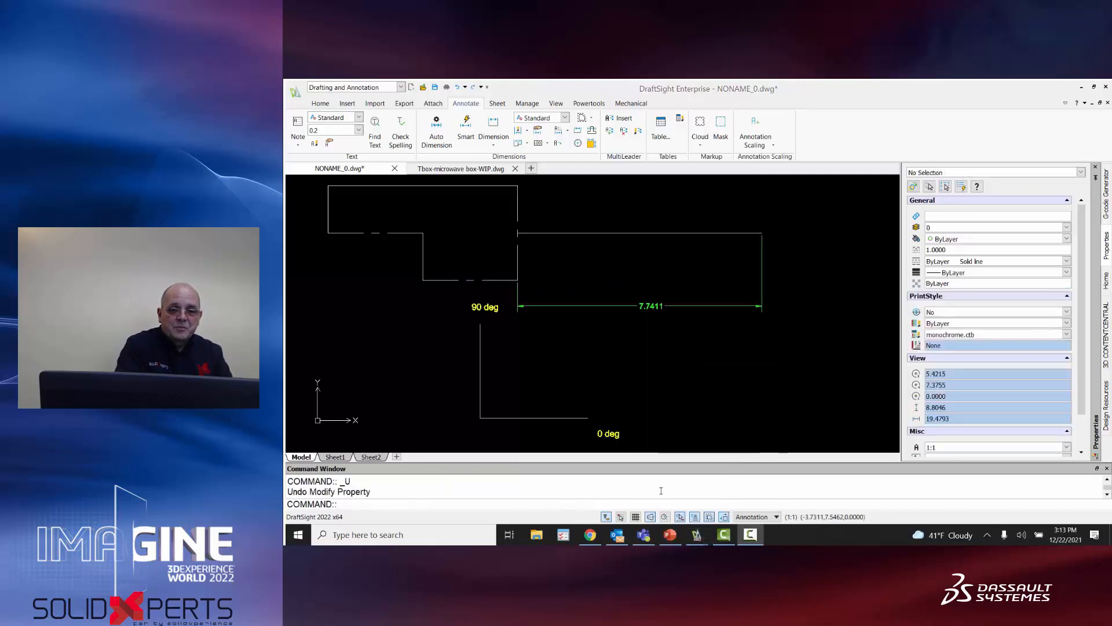
Override the linear dimension's text with 7.75 and clear the selection.
click(696, 306)
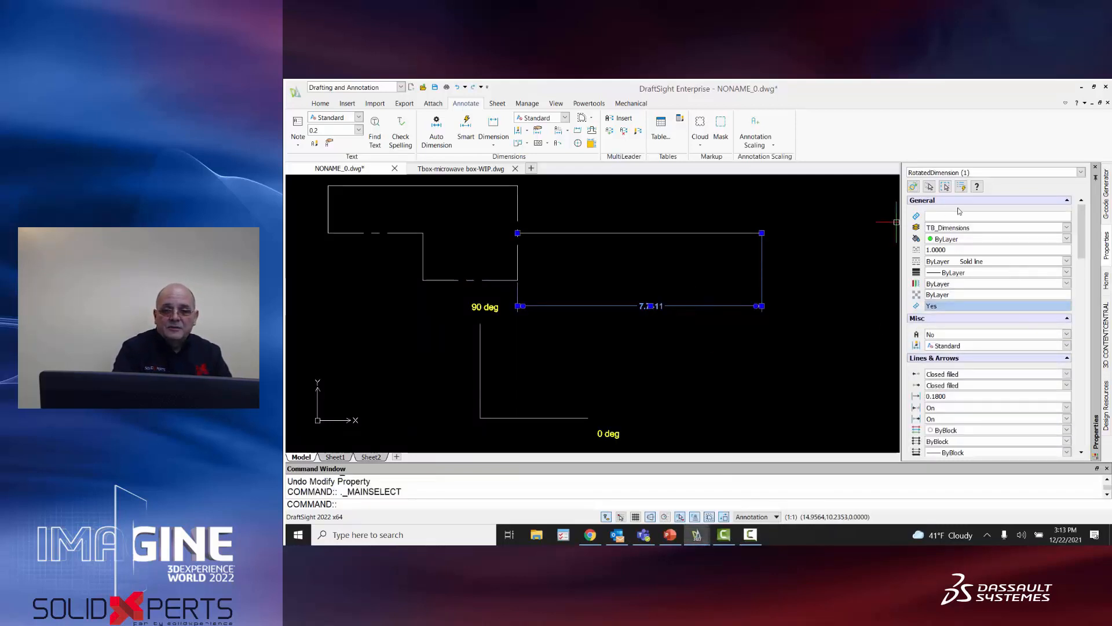
drag(1087, 233, 1085, 322)
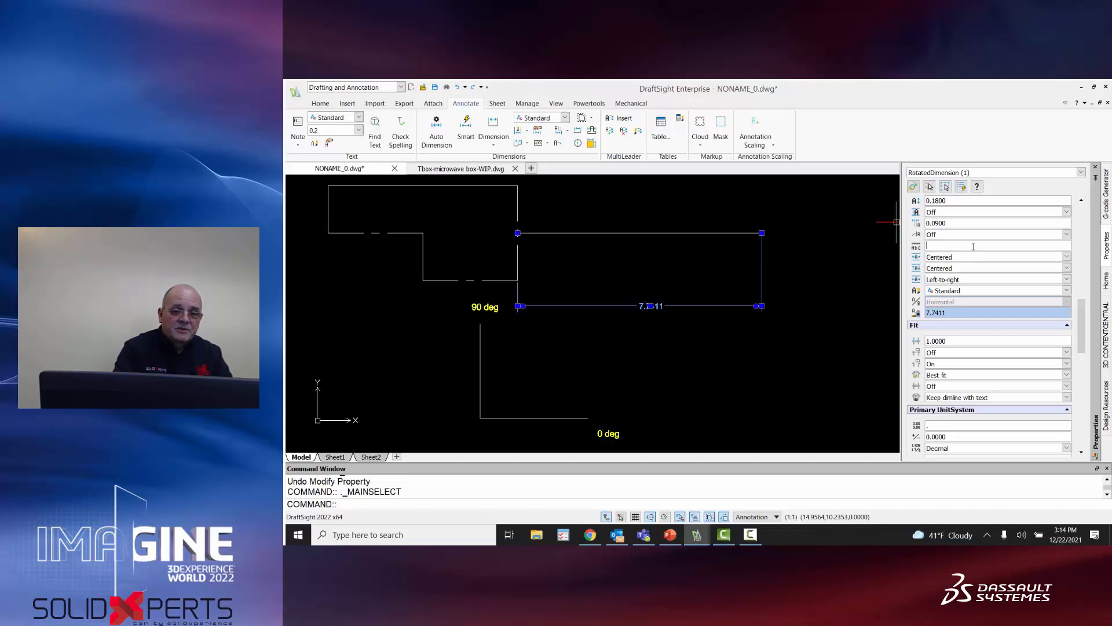
text(7.7)
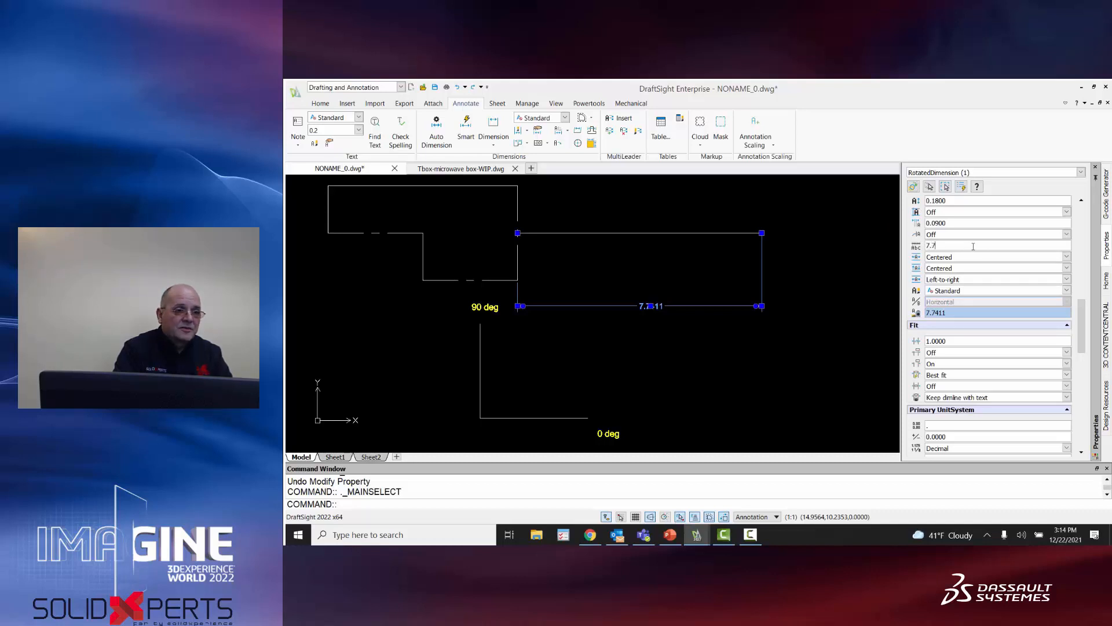
text(5)
key(Tab)
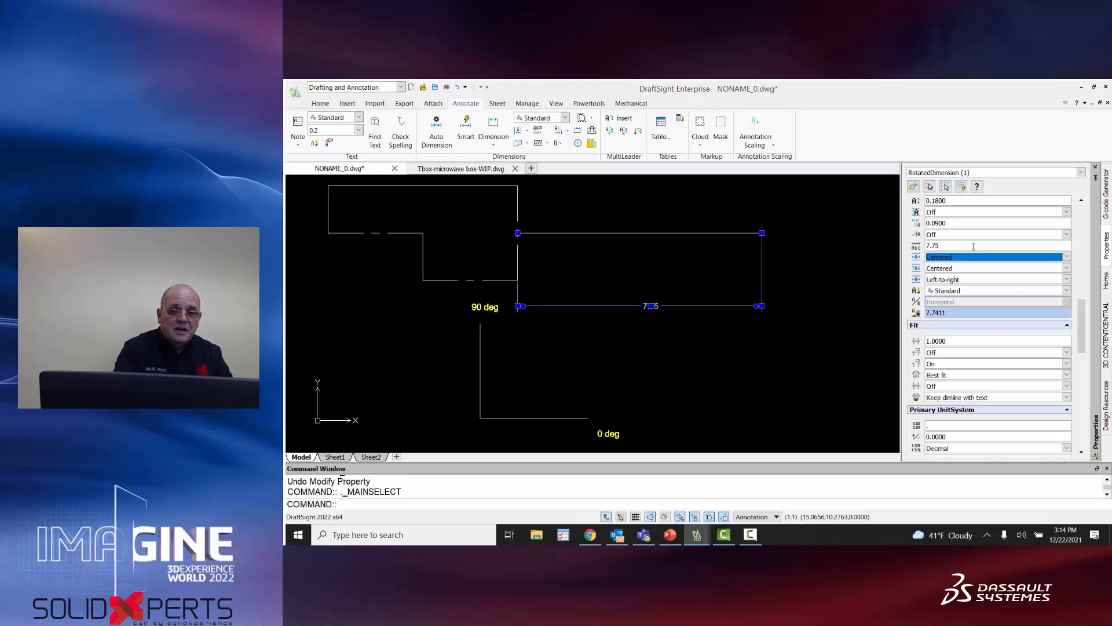
click(781, 360)
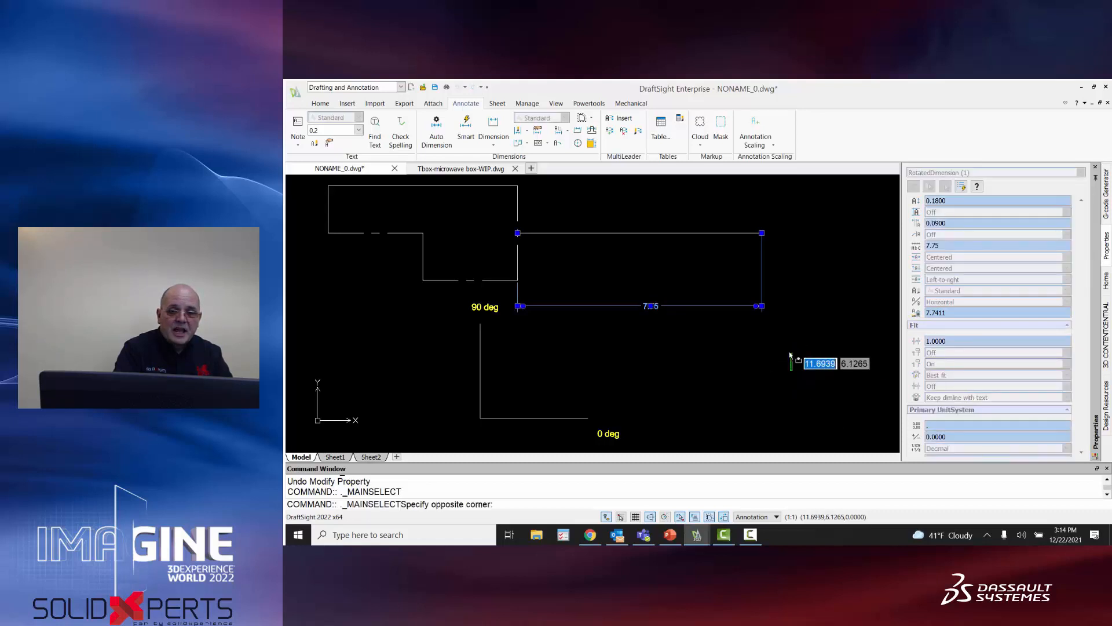
key(Escape)
key(Escape)
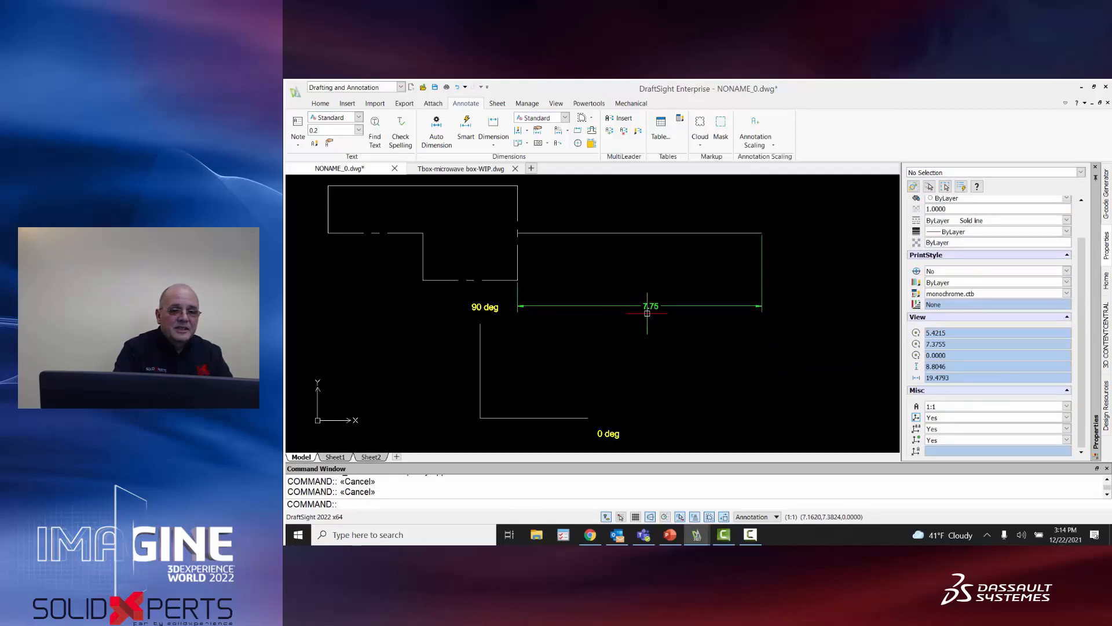
Stretch the right end of the dimensioned line and its dimension inward to a length of about 5.87, and clear the selection.
click(670, 232)
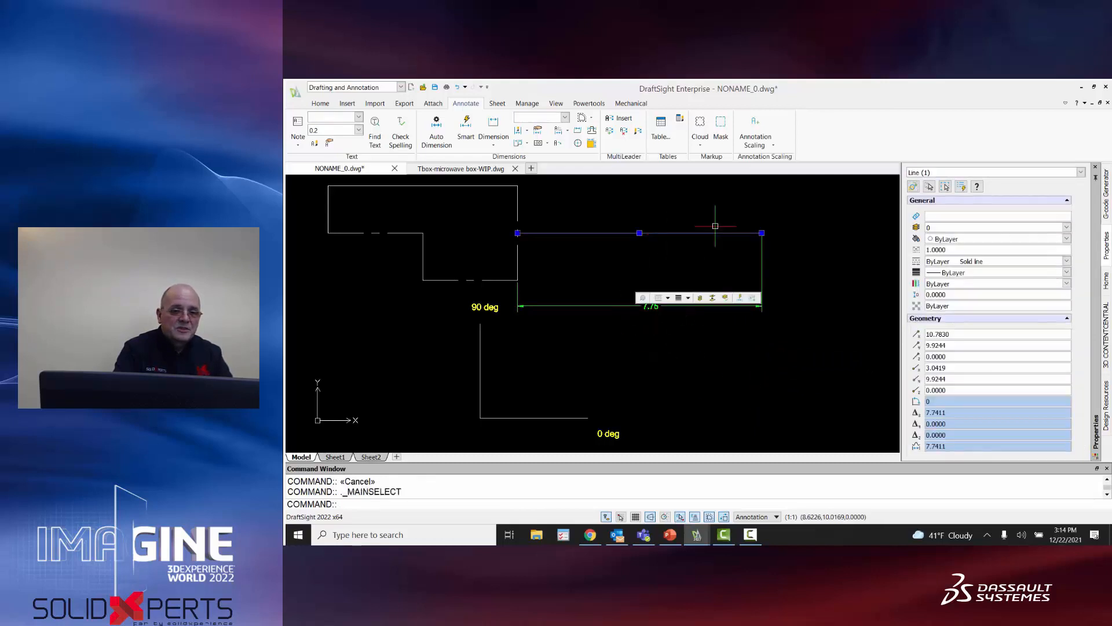
click(762, 232)
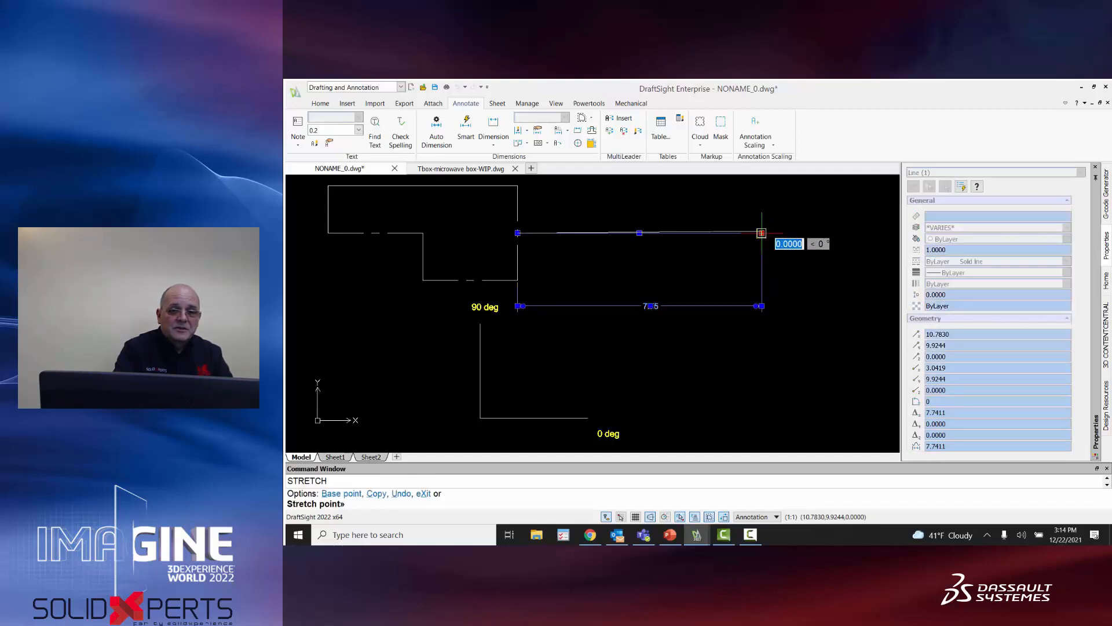
click(762, 233)
click(763, 234)
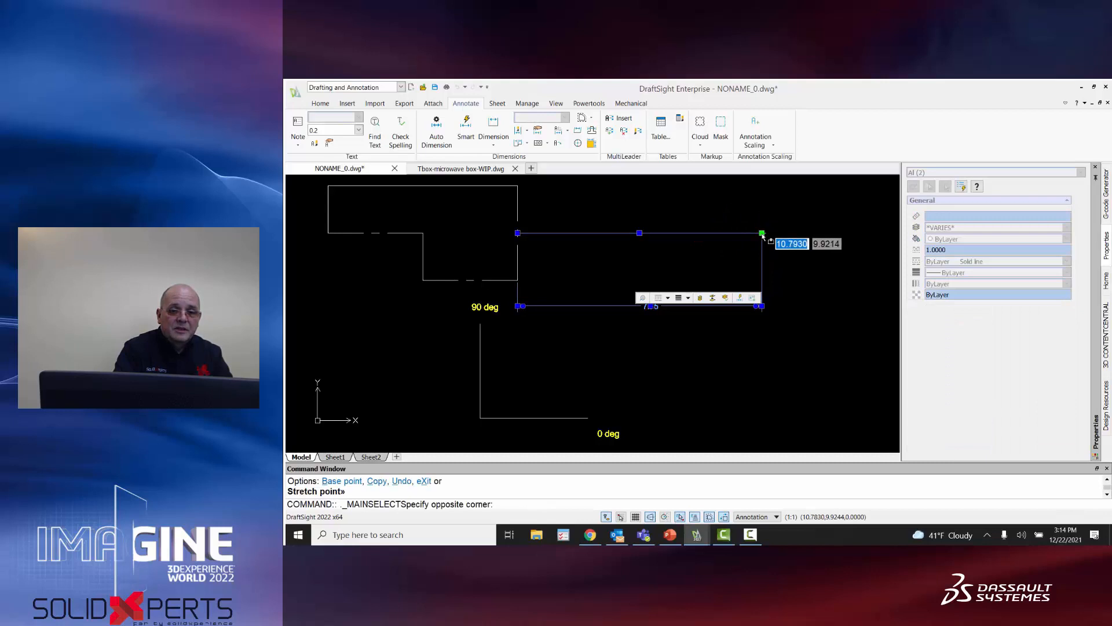
click(762, 234)
click(762, 233)
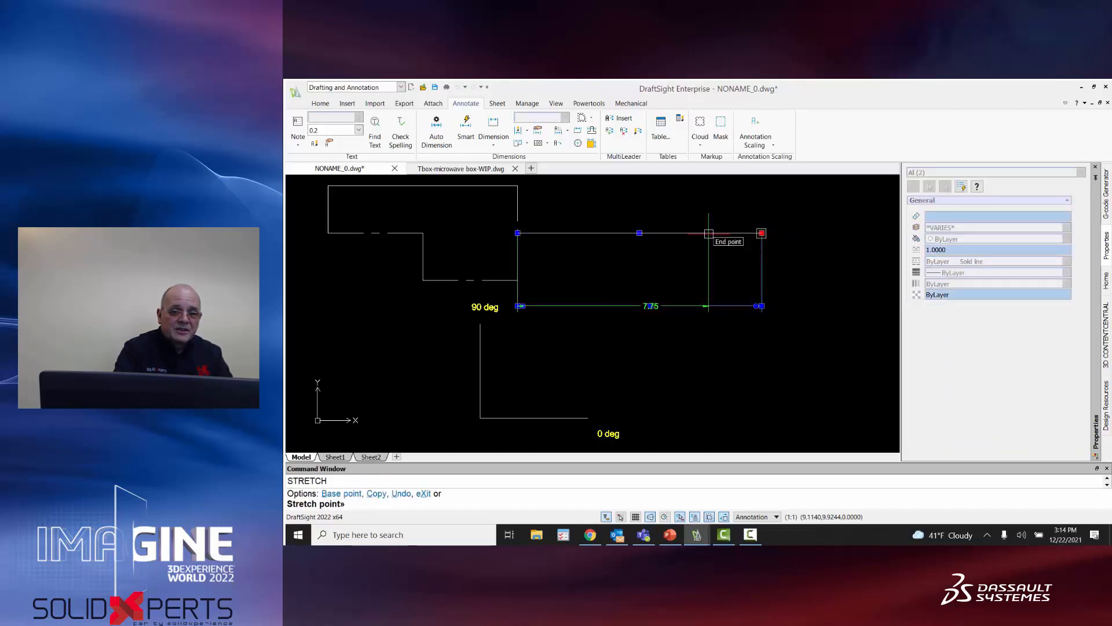
click(703, 233)
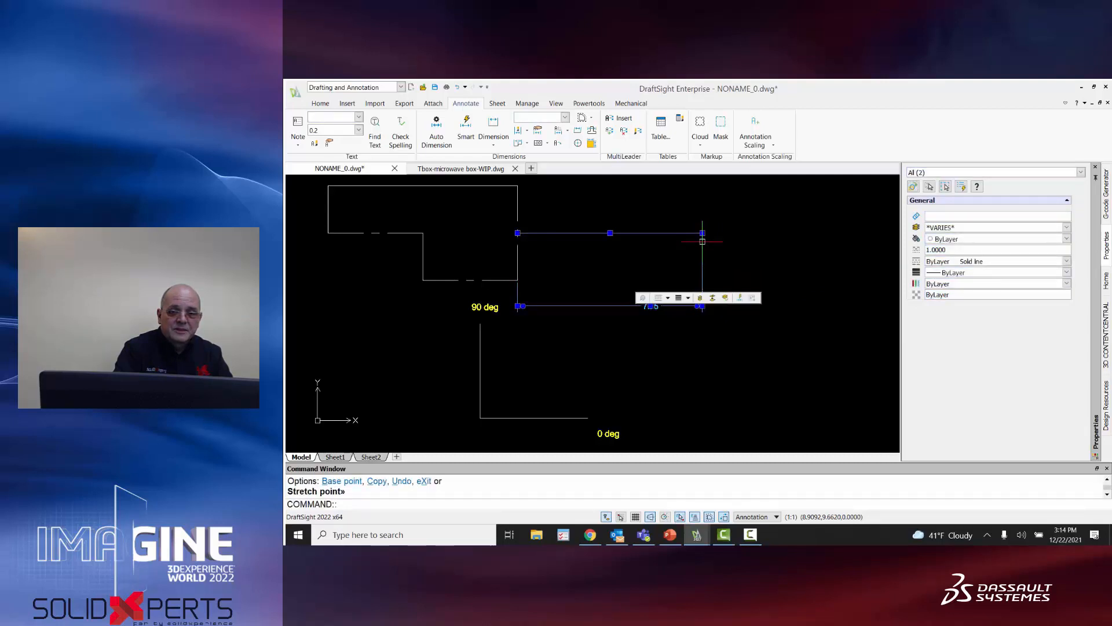
key(Escape)
key(Escape)
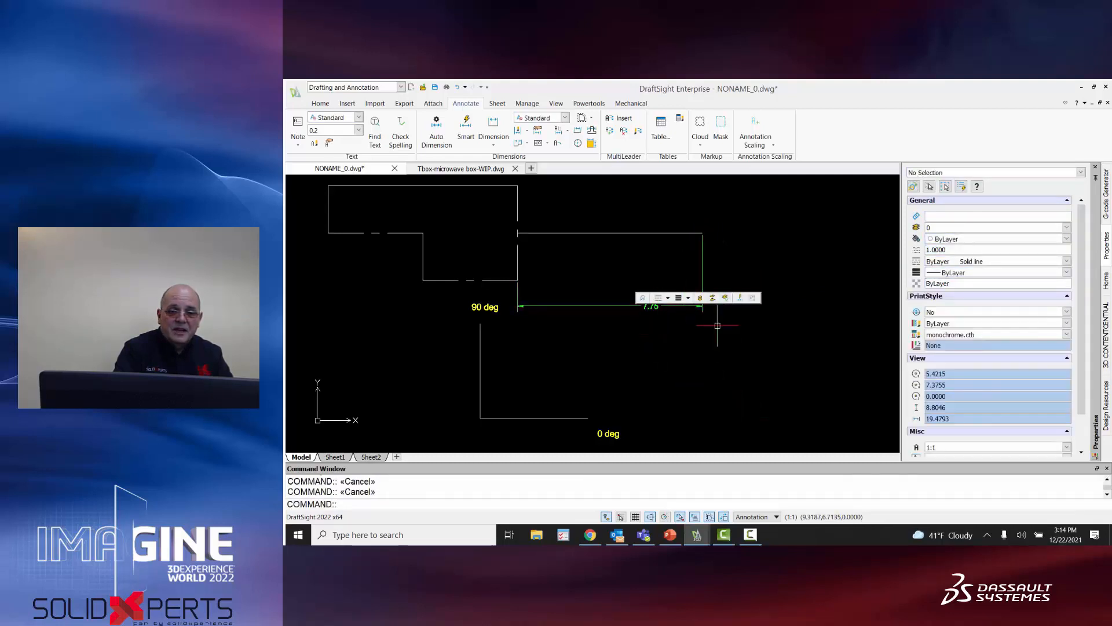
Compare the dimension's text override with its actual measurement and the line's length in their properties.
click(703, 259)
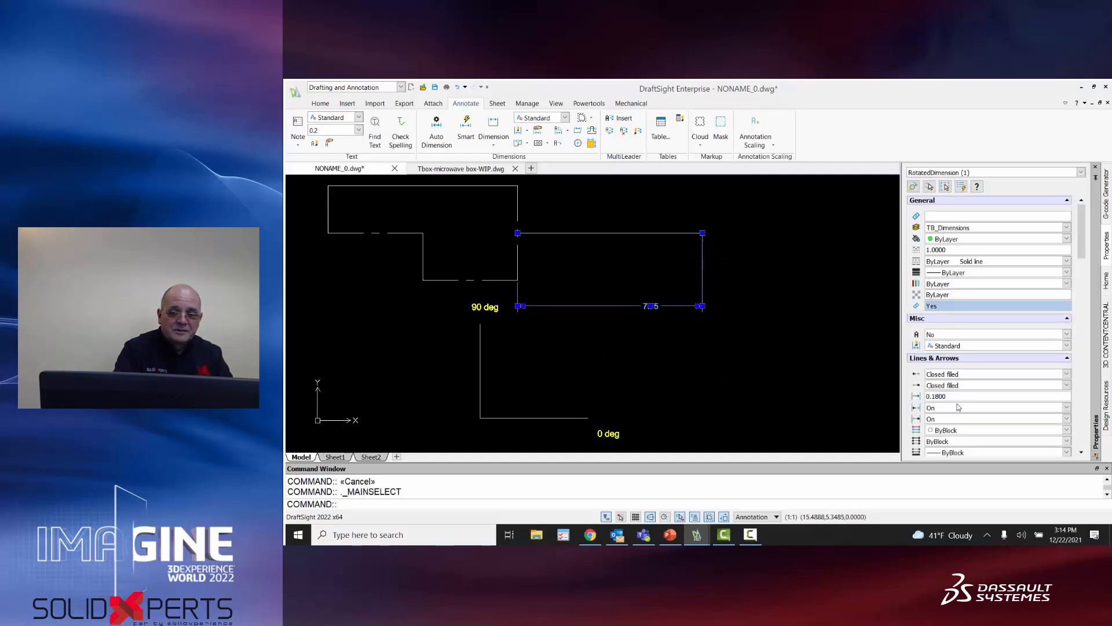
scroll(958, 408, down, 10)
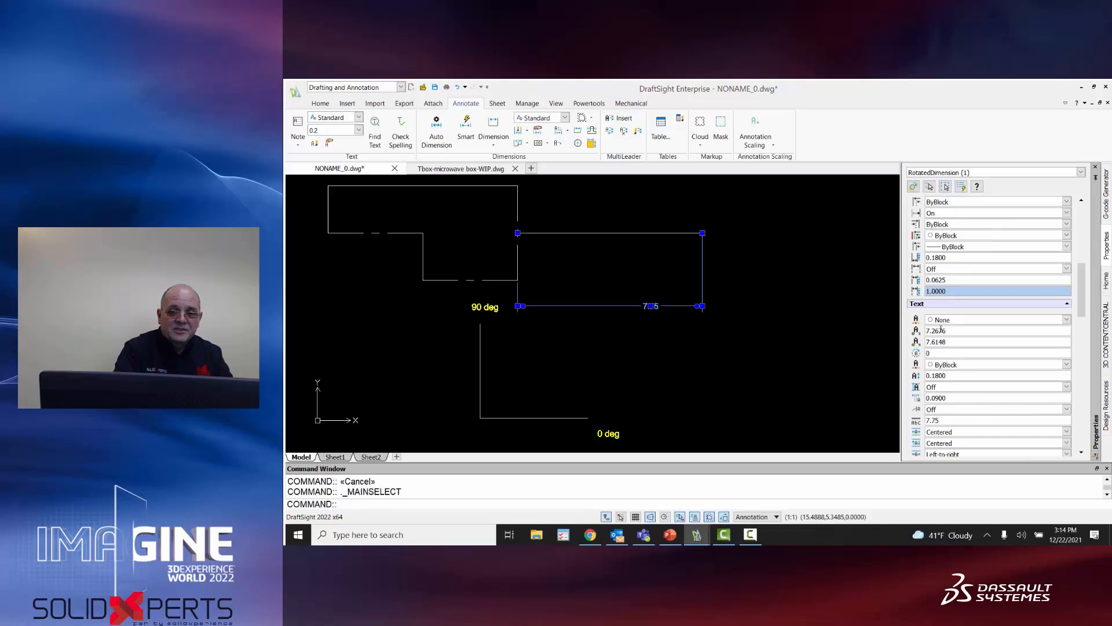
scroll(940, 329, down, 5)
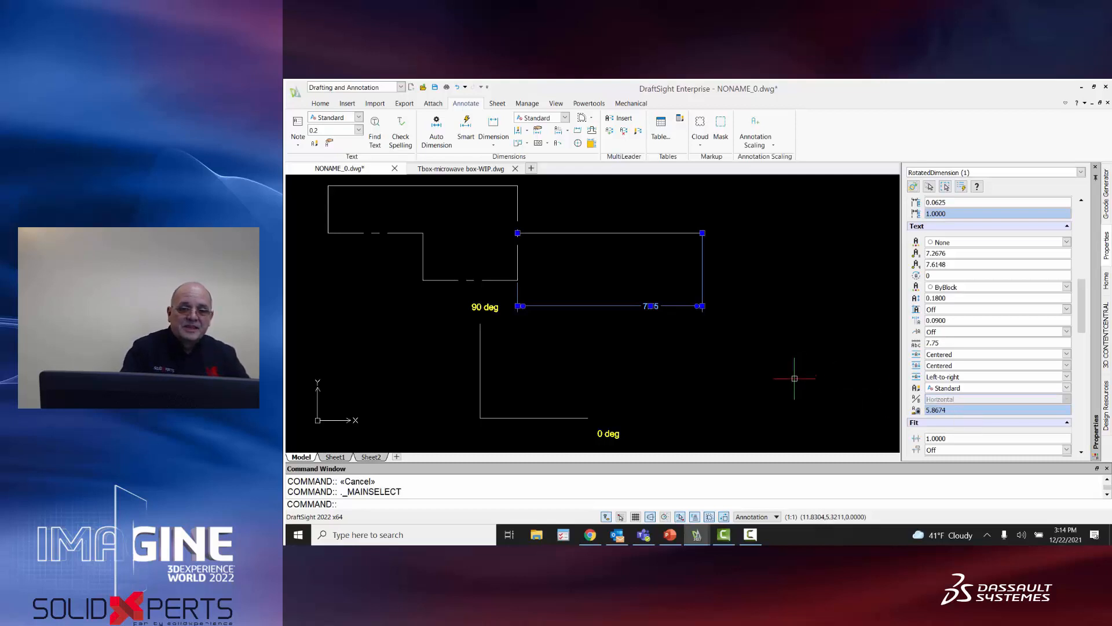
key(Escape)
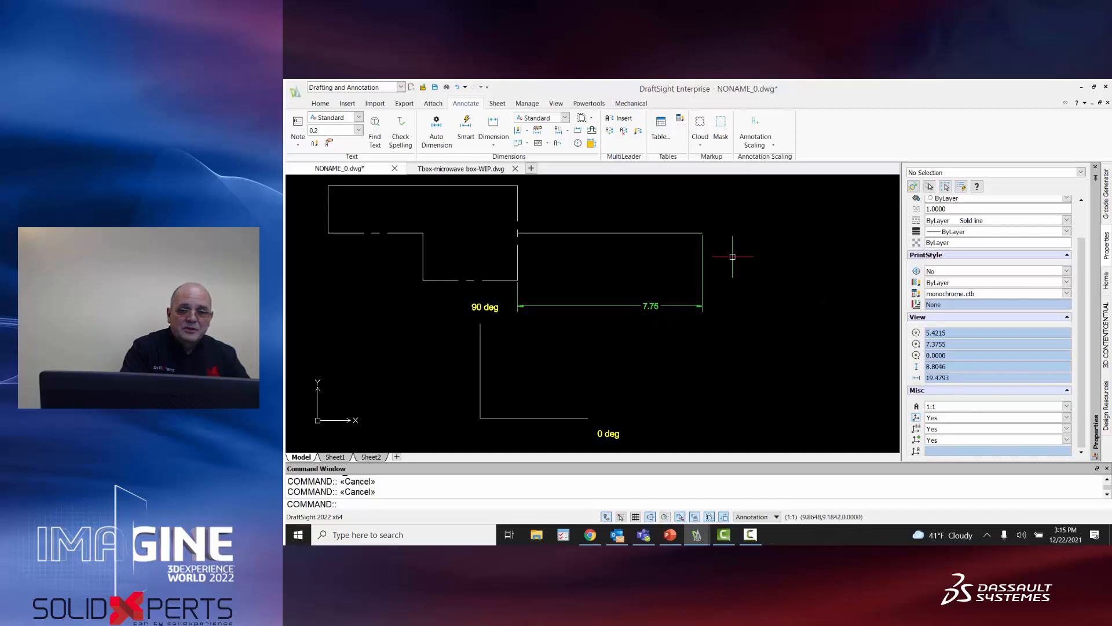
click(645, 234)
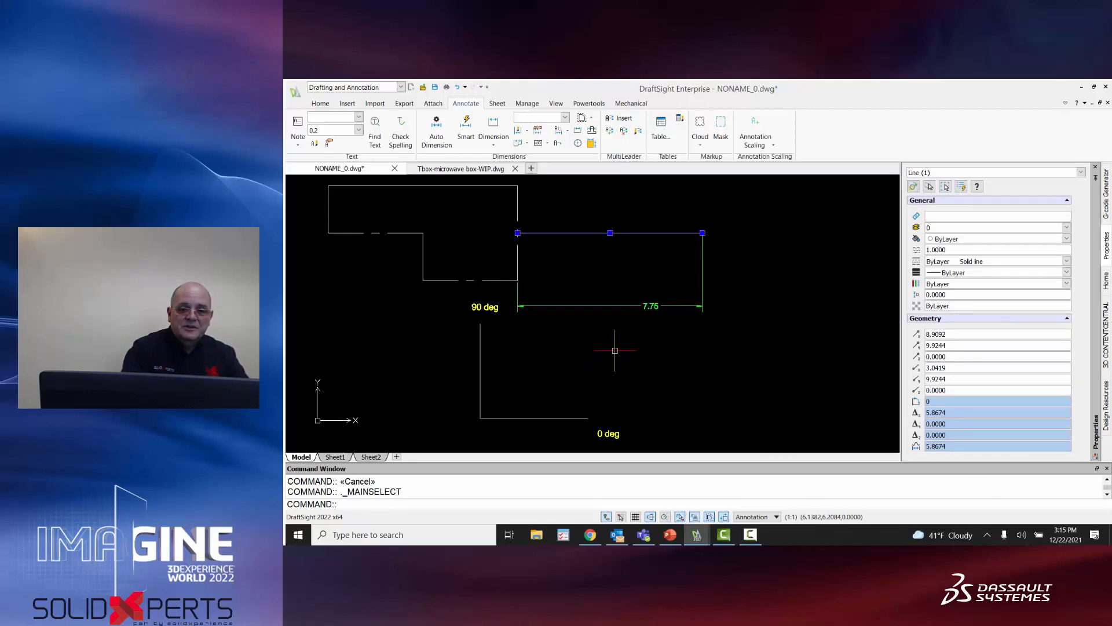
key(Escape)
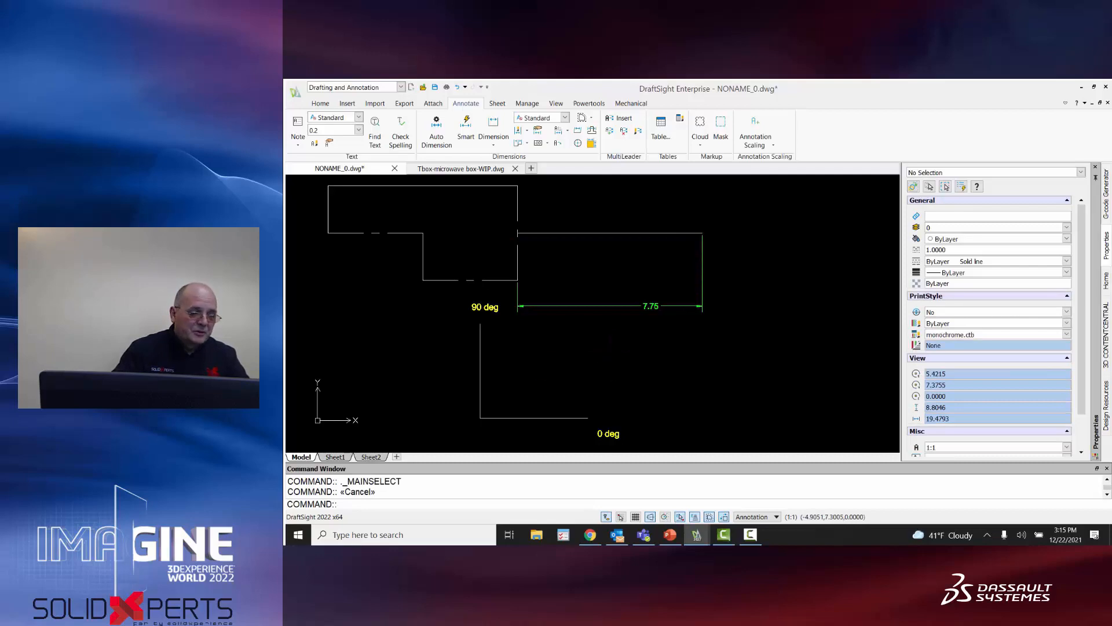
click(863, 503)
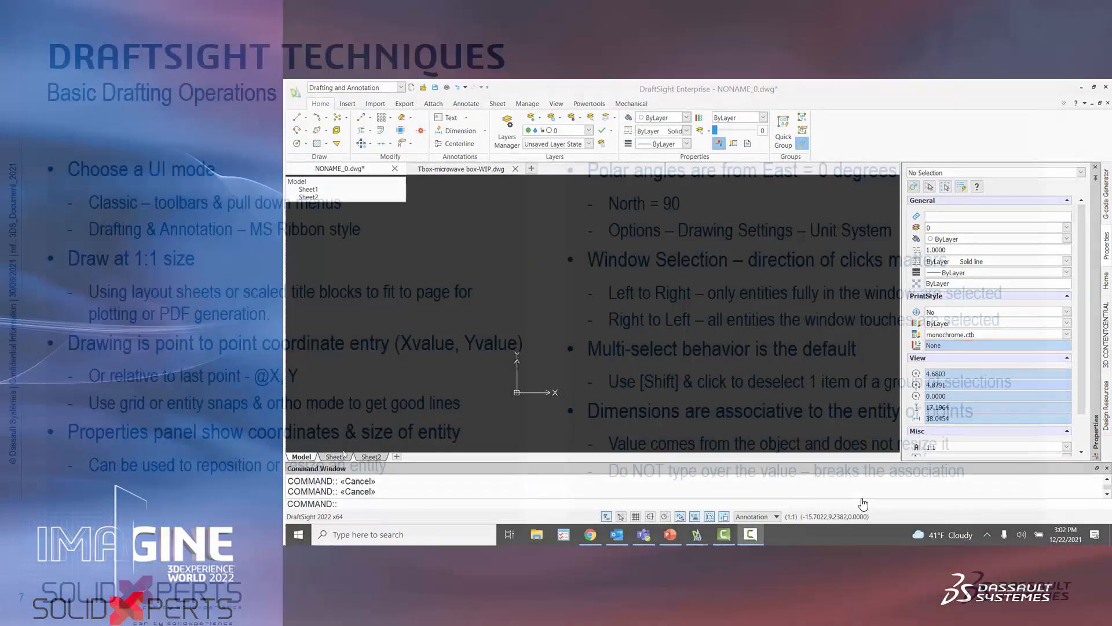
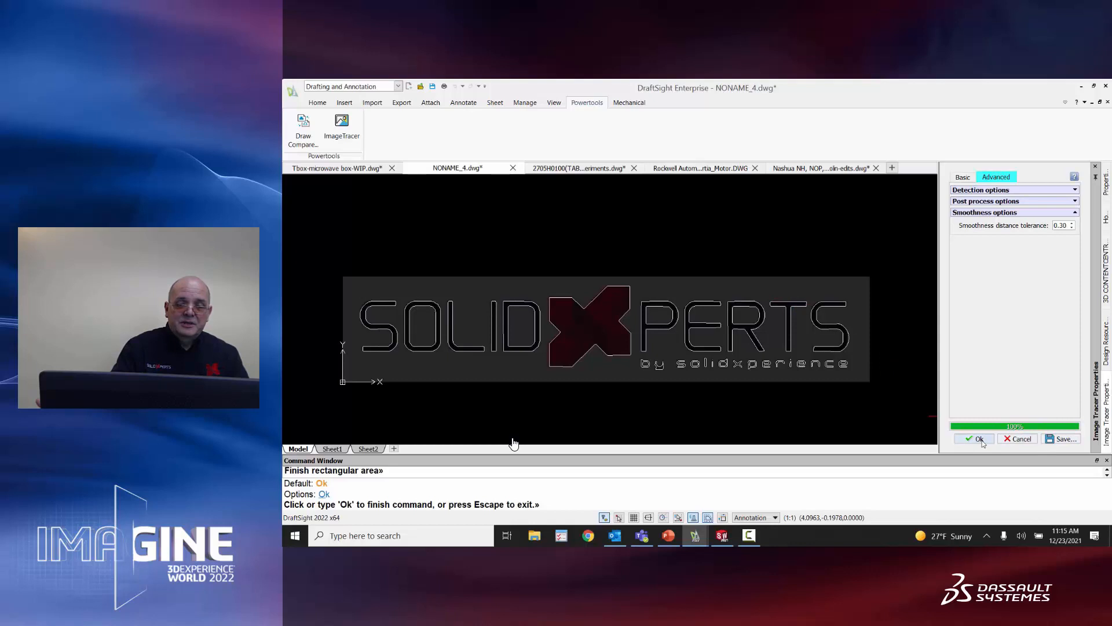
Accept the Image Tracer result for the SolidXperts logo.
click(978, 438)
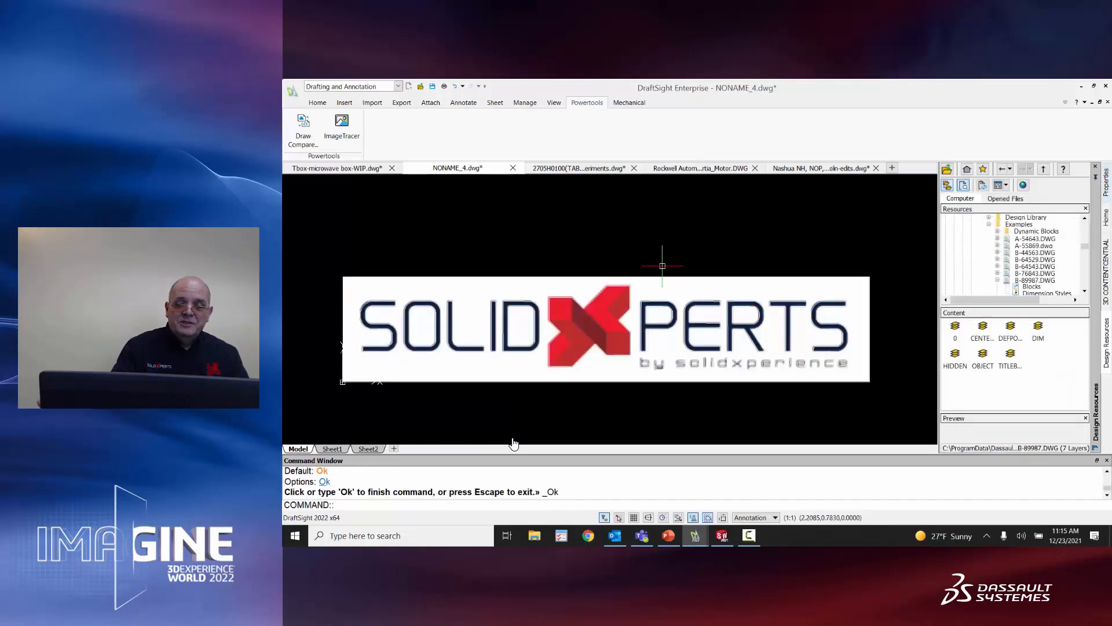
Review the file formats offered for exporting the drawing, leaving the export without saving.
click(399, 103)
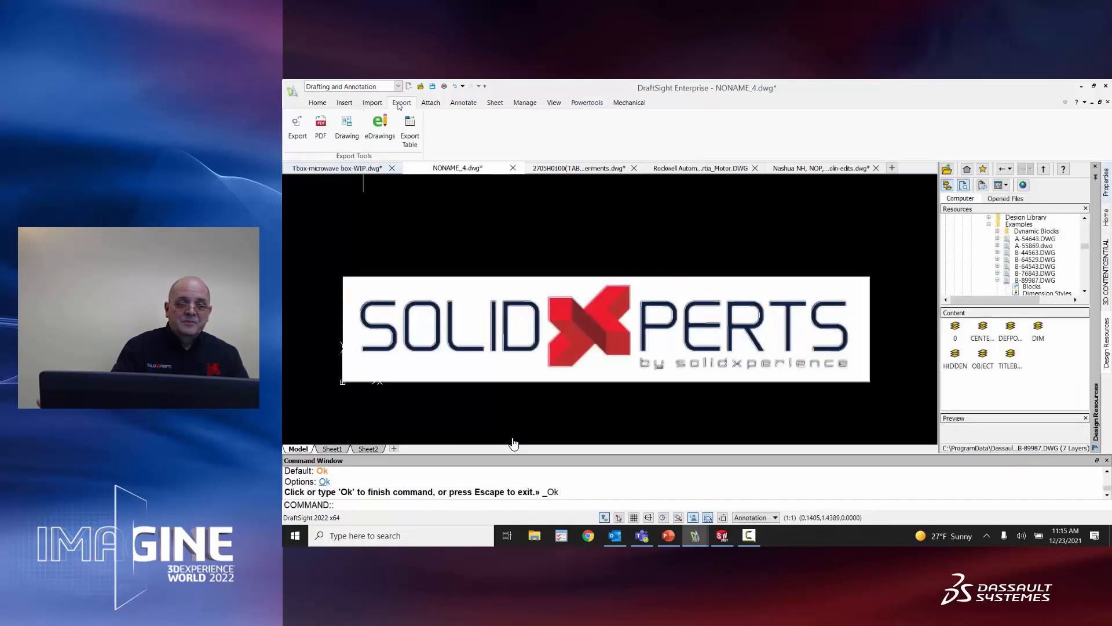
click(303, 127)
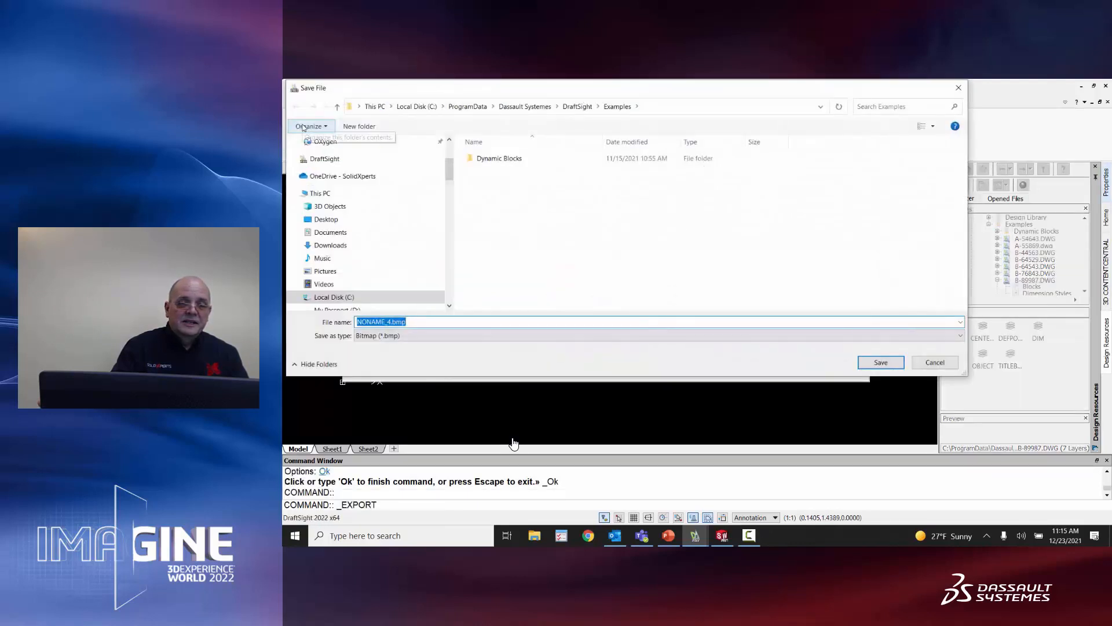
click(961, 336)
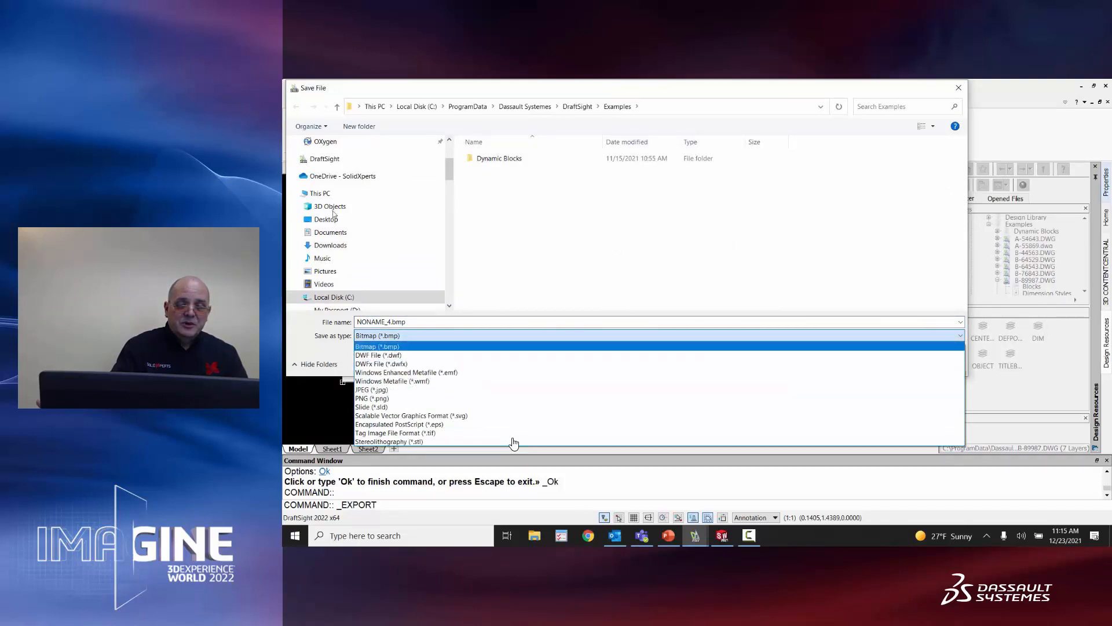
key(Escape)
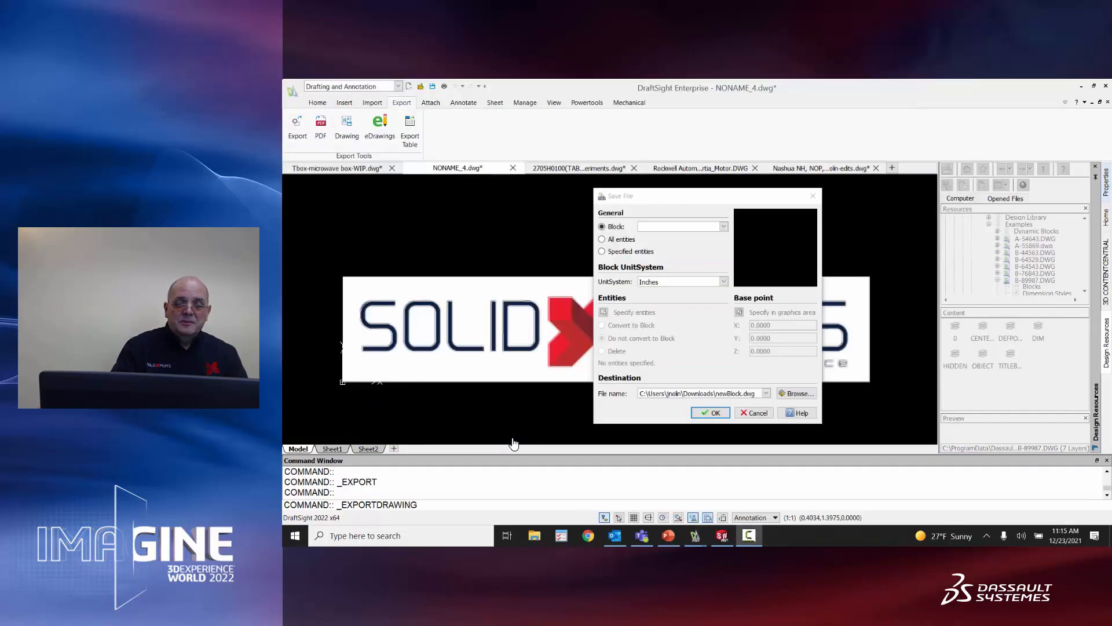
Export all entities of the drawing to newBlock.dwg with Millimeters as the unit system, overwriting the existing file.
click(724, 226)
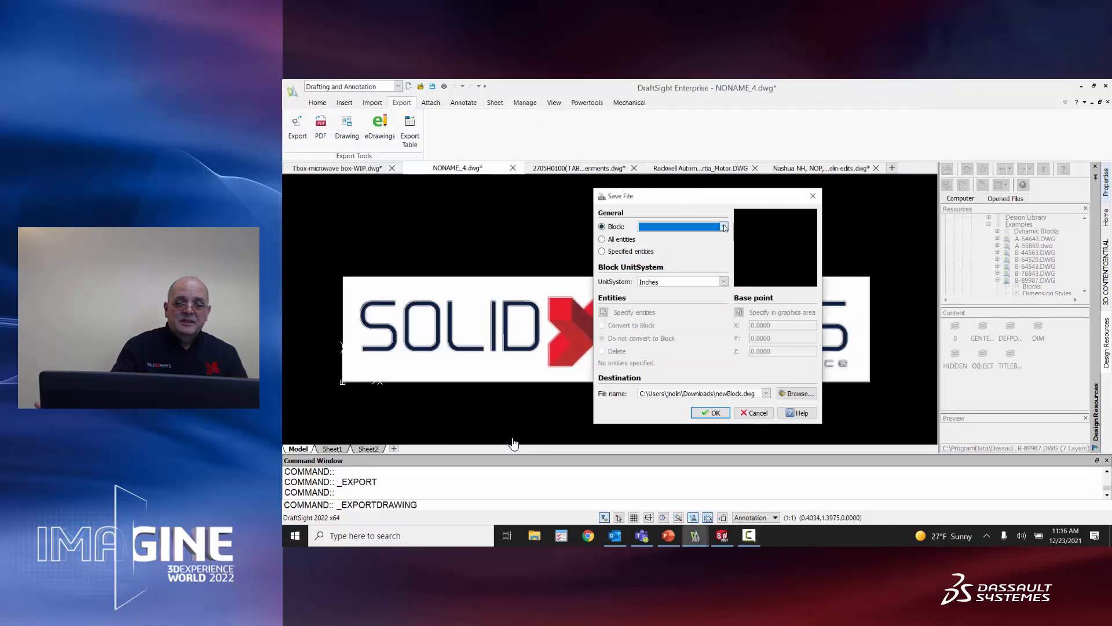
click(614, 241)
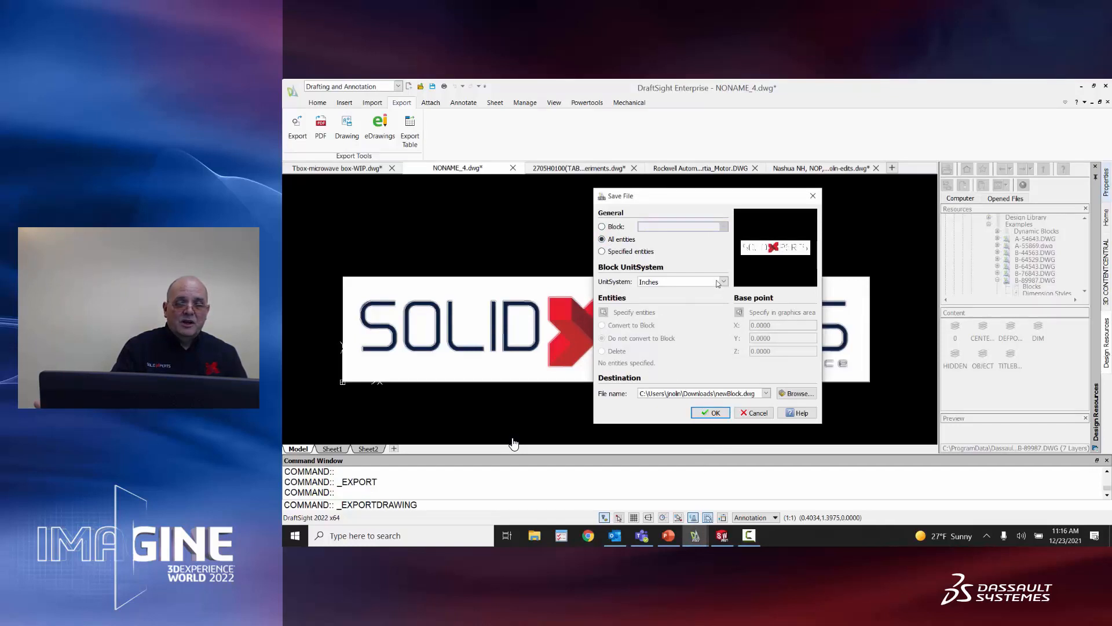
click(724, 281)
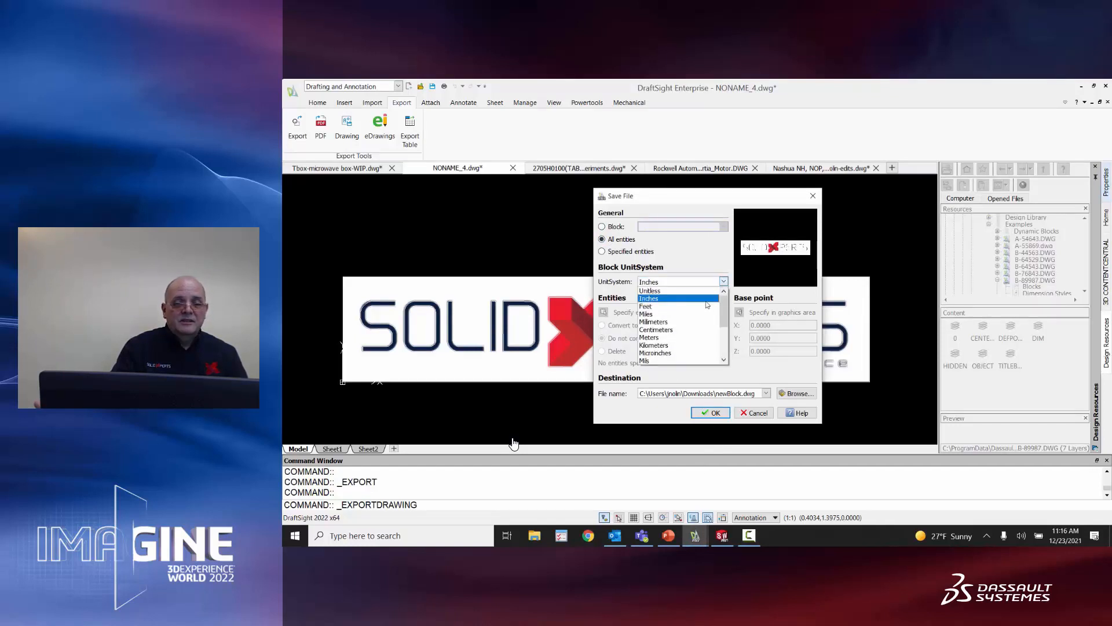
click(678, 323)
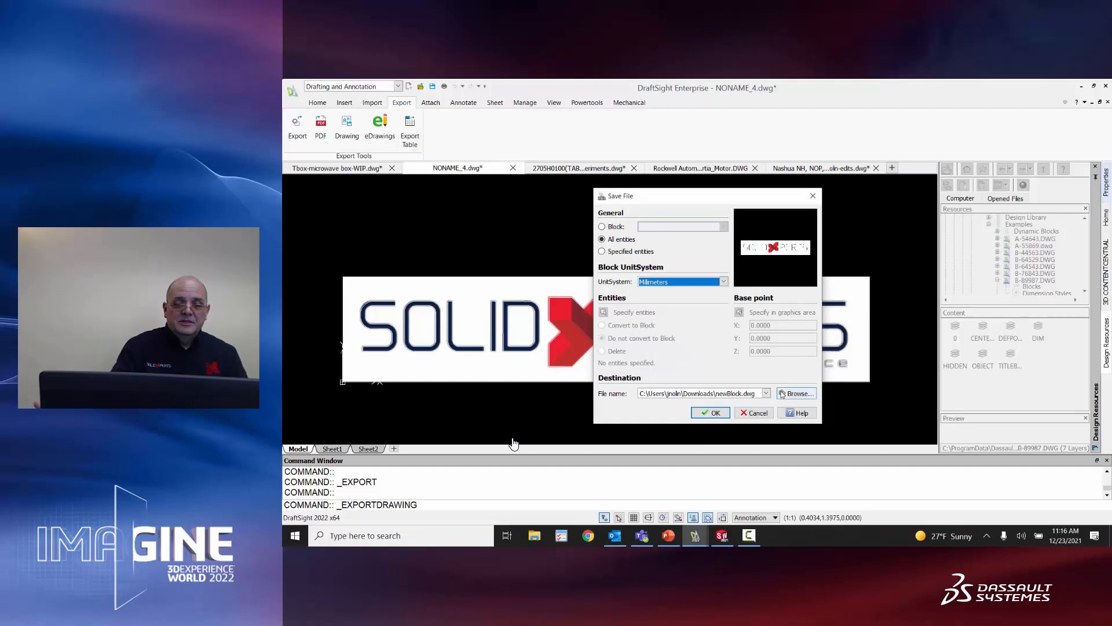
click(717, 413)
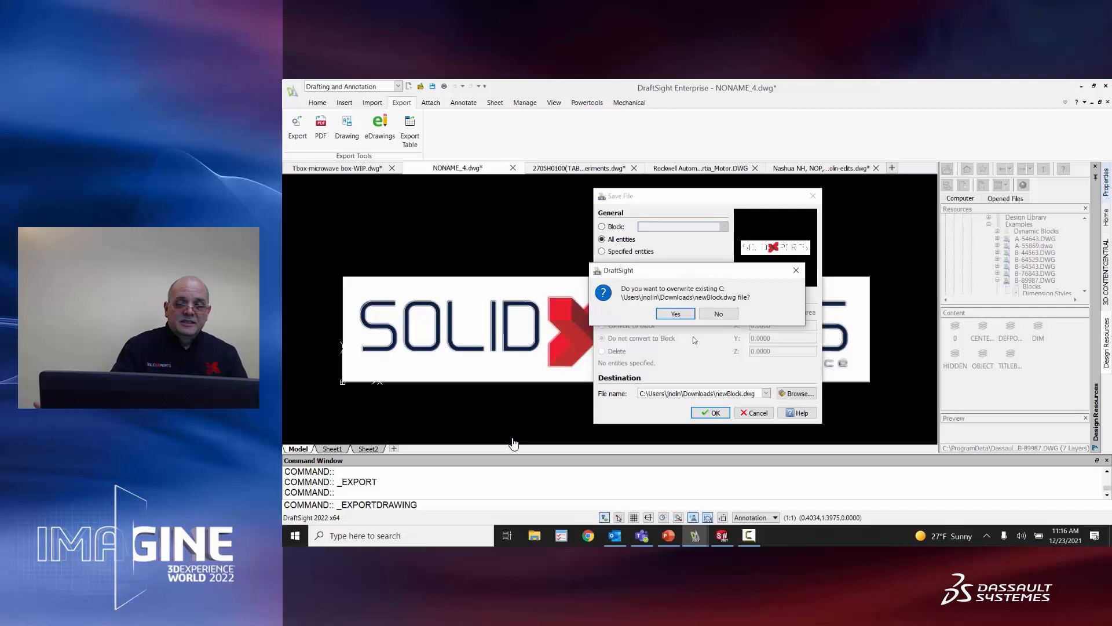
click(675, 313)
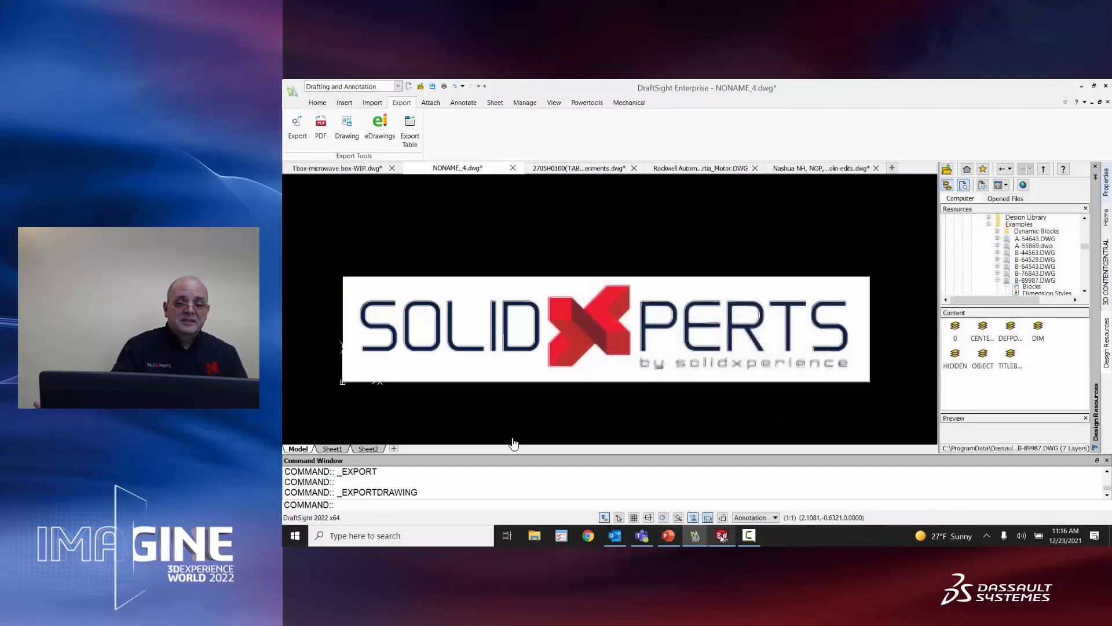
Switch to SOLIDWORKS, edit Boss-Extrude2's sketch and start inserting the exported newBlock file as a block.
key(alt+Tab)
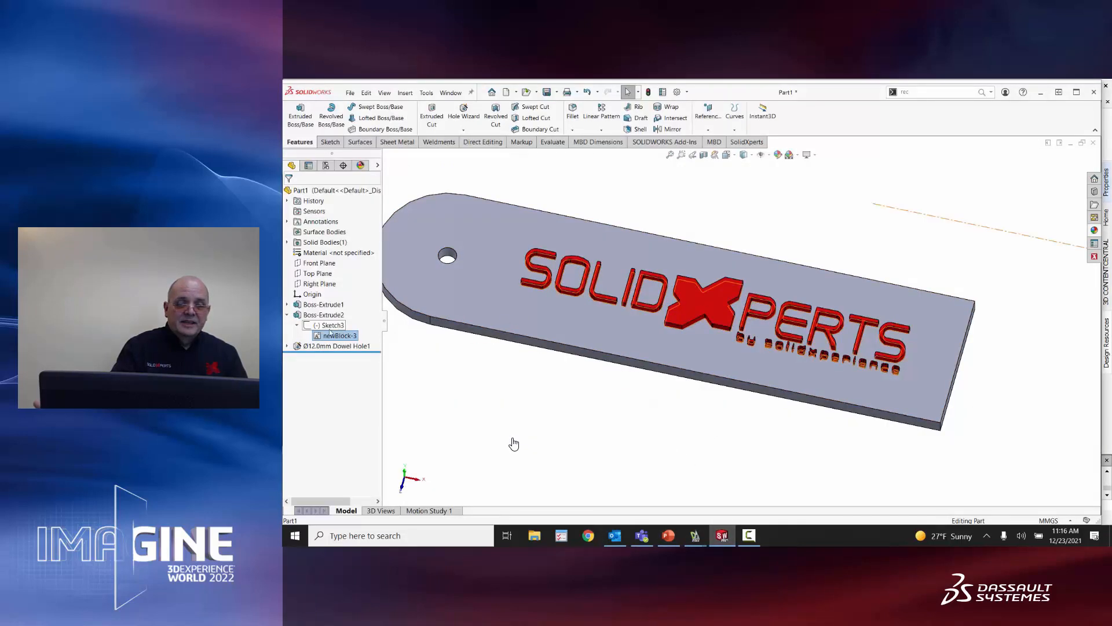
click(325, 327)
click(334, 299)
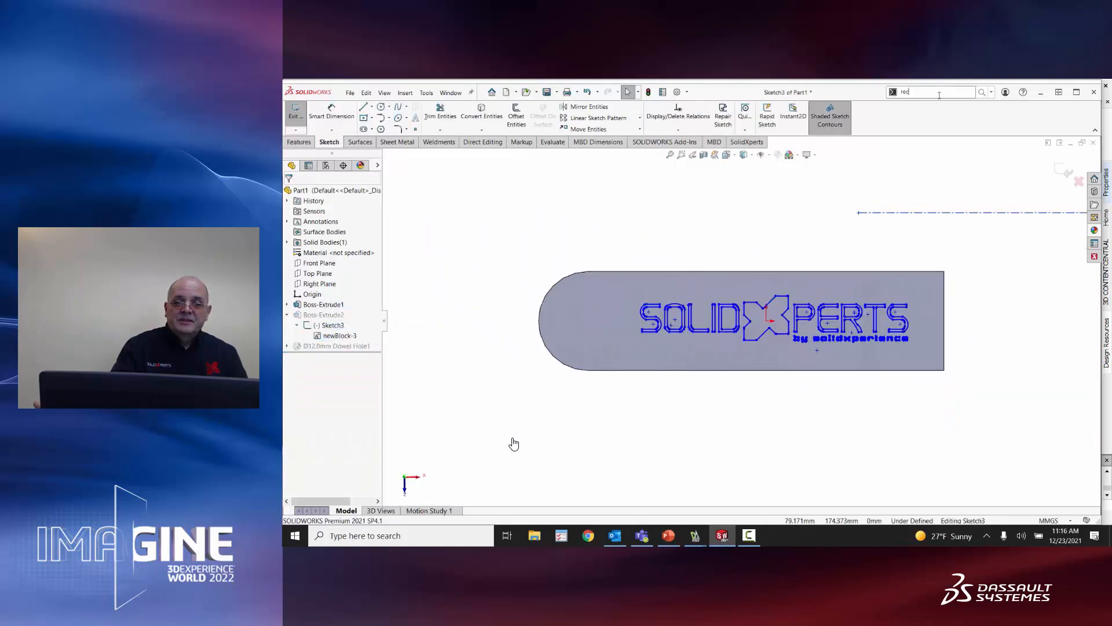
text(blo)
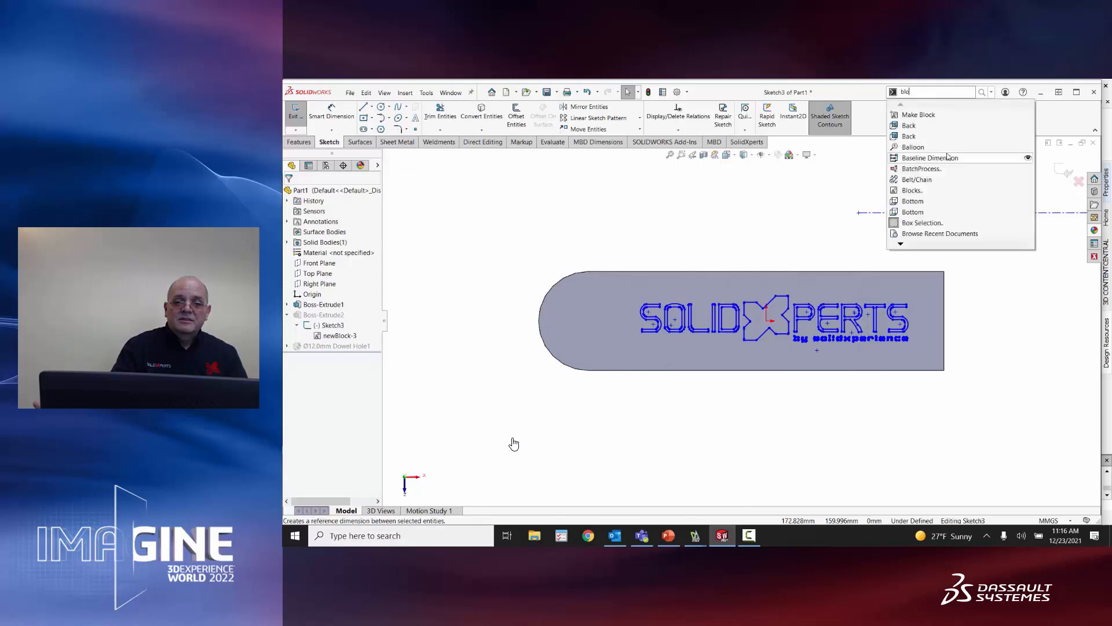
click(920, 116)
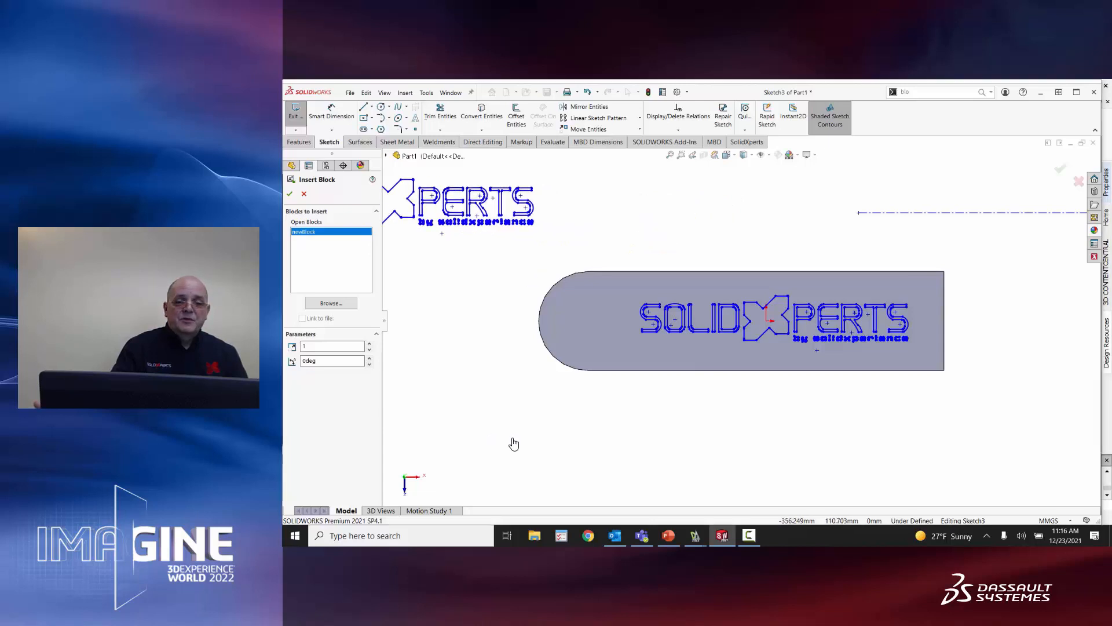
Back in DraftSight's Tbox-microwave box-WIP.dwg, turn on entity snaps and draw a vertical ray upward from the slotted view's upper-left inner hole centre.
key(alt+Tab)
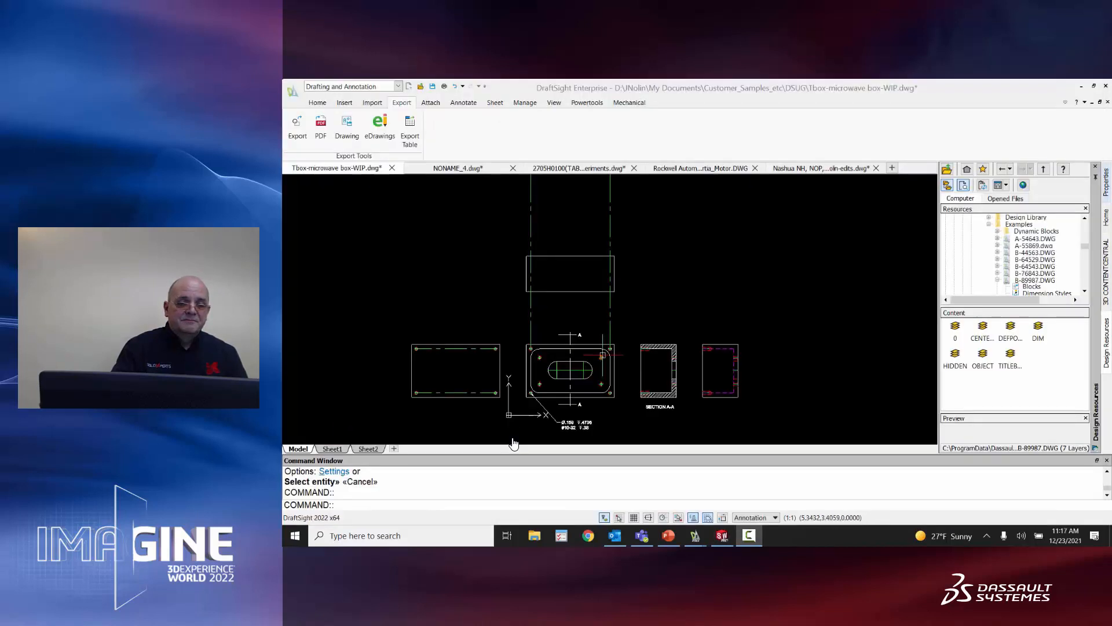
scroll(585, 324, up, 5)
scroll(584, 287, down, 1)
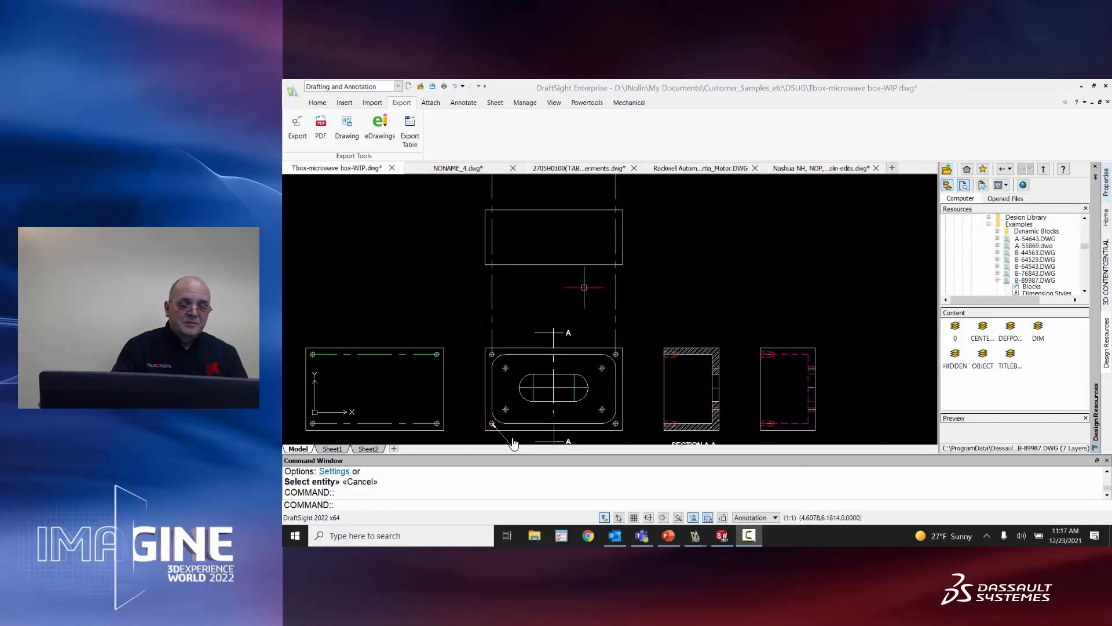
click(359, 505)
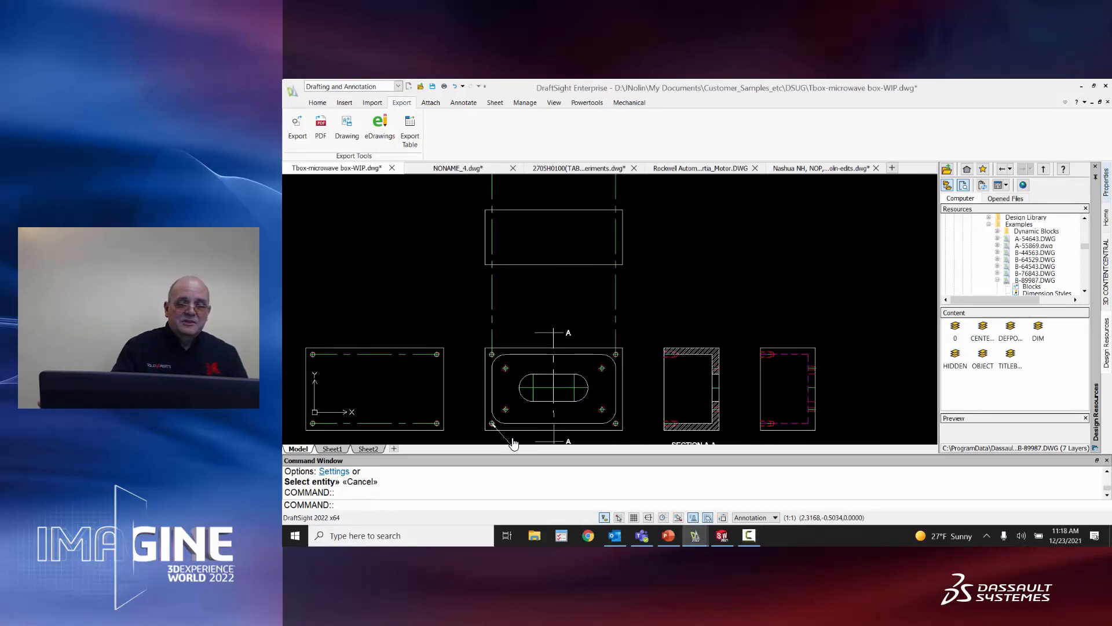
click(318, 103)
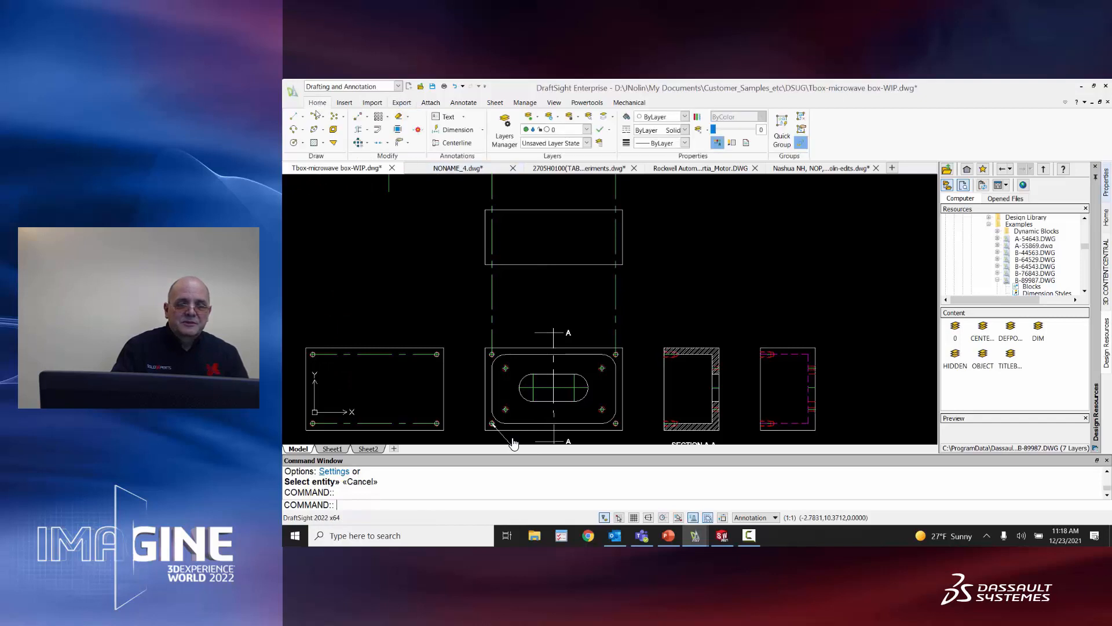
click(301, 117)
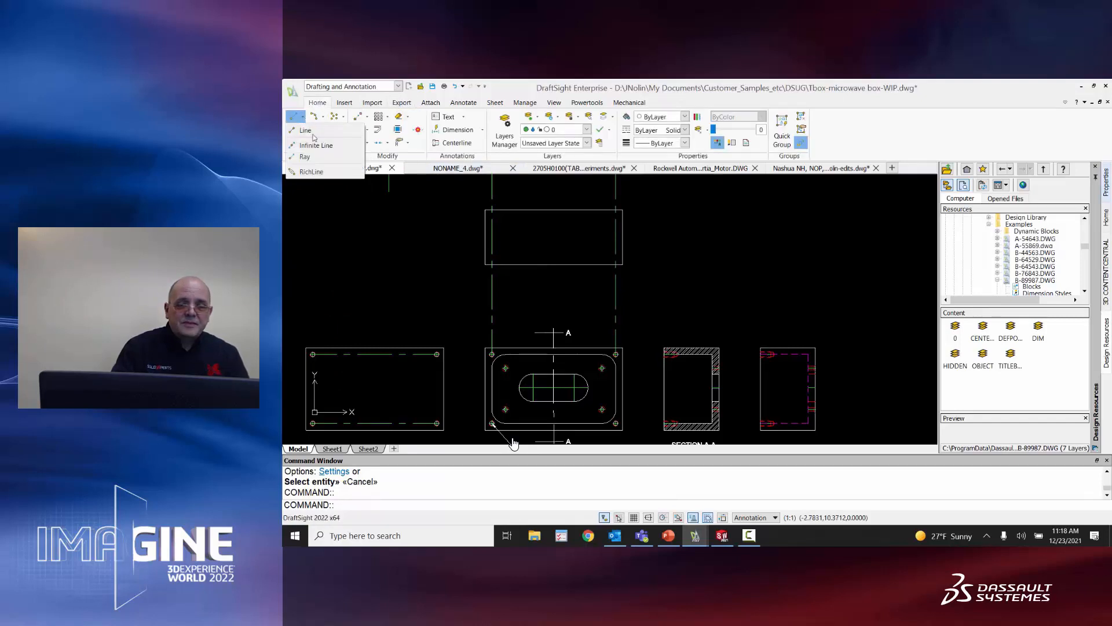
click(311, 160)
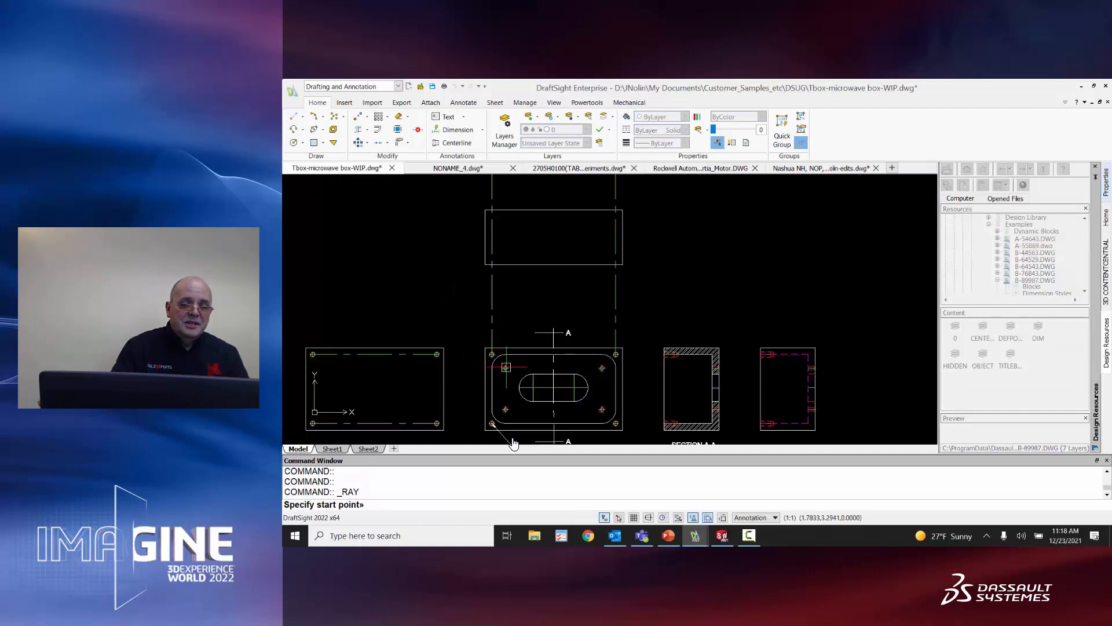
click(679, 518)
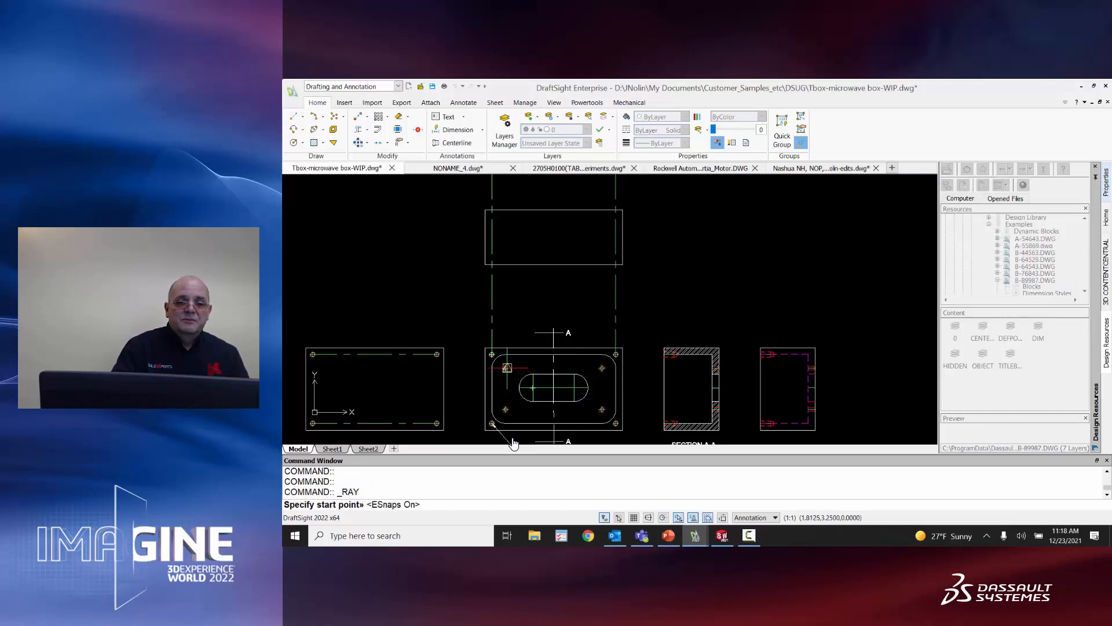
click(506, 368)
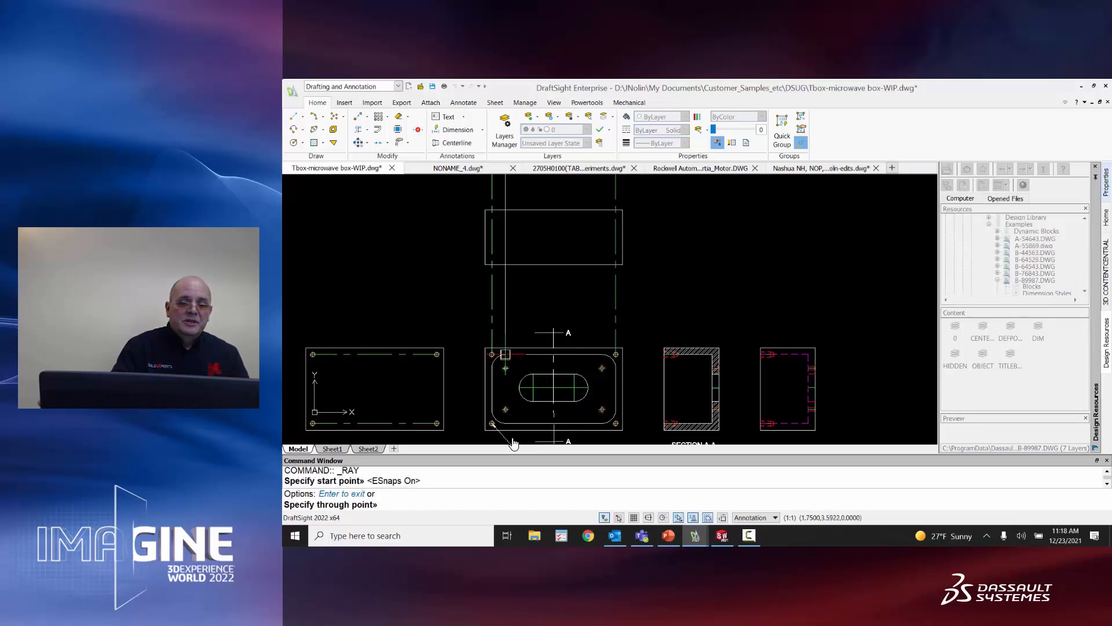
click(503, 299)
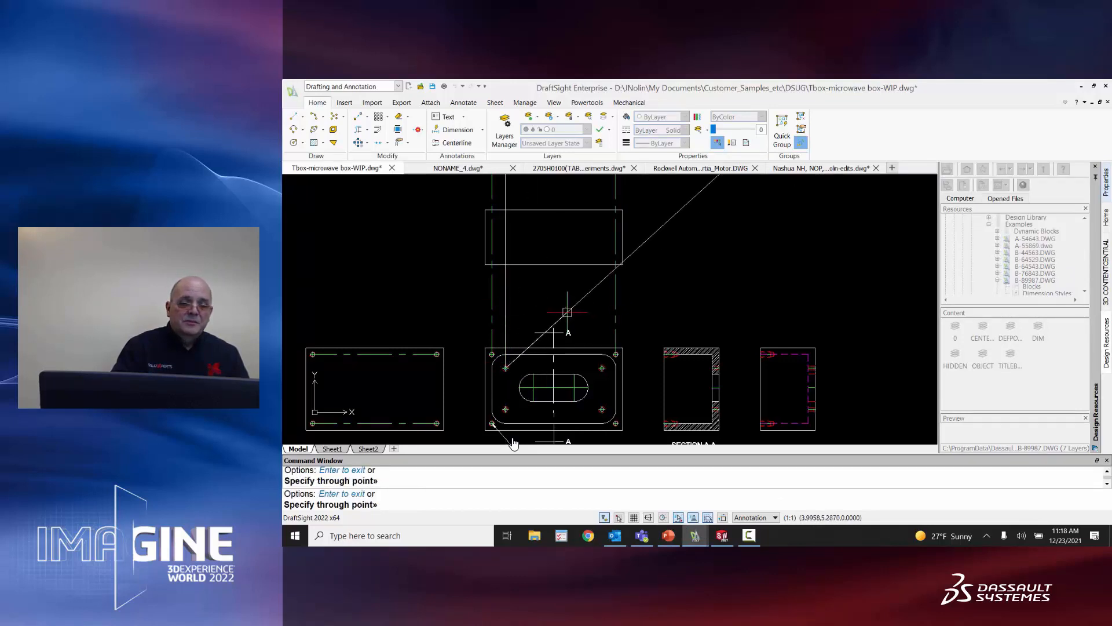
key(Escape)
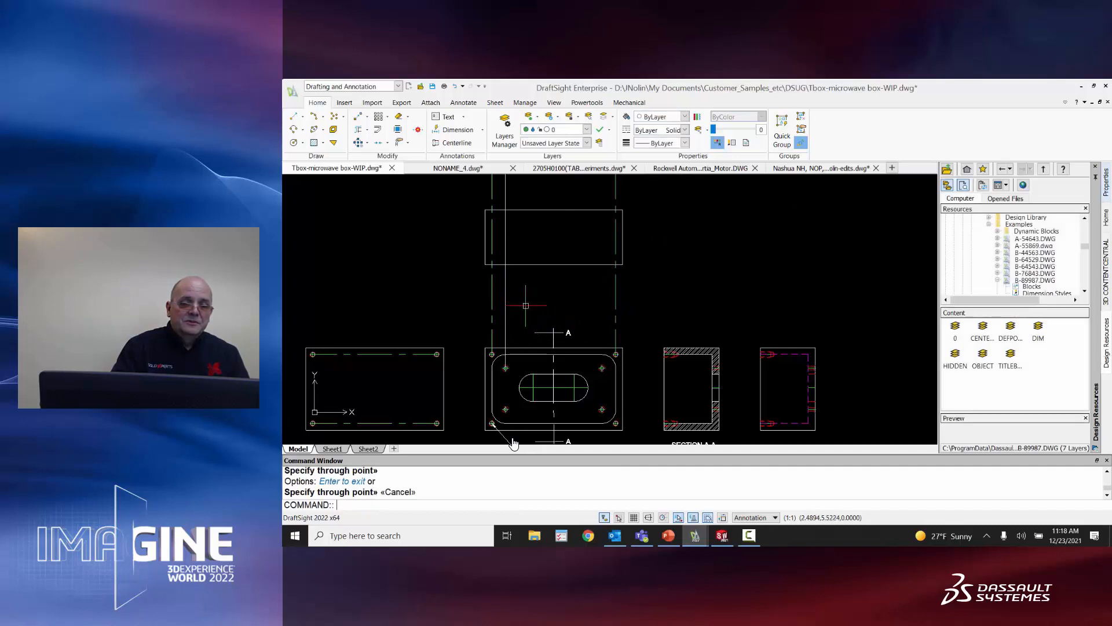
Draw a second vertical ray upward from the centre of the slotted view's upper-right inner hole.
key(Return)
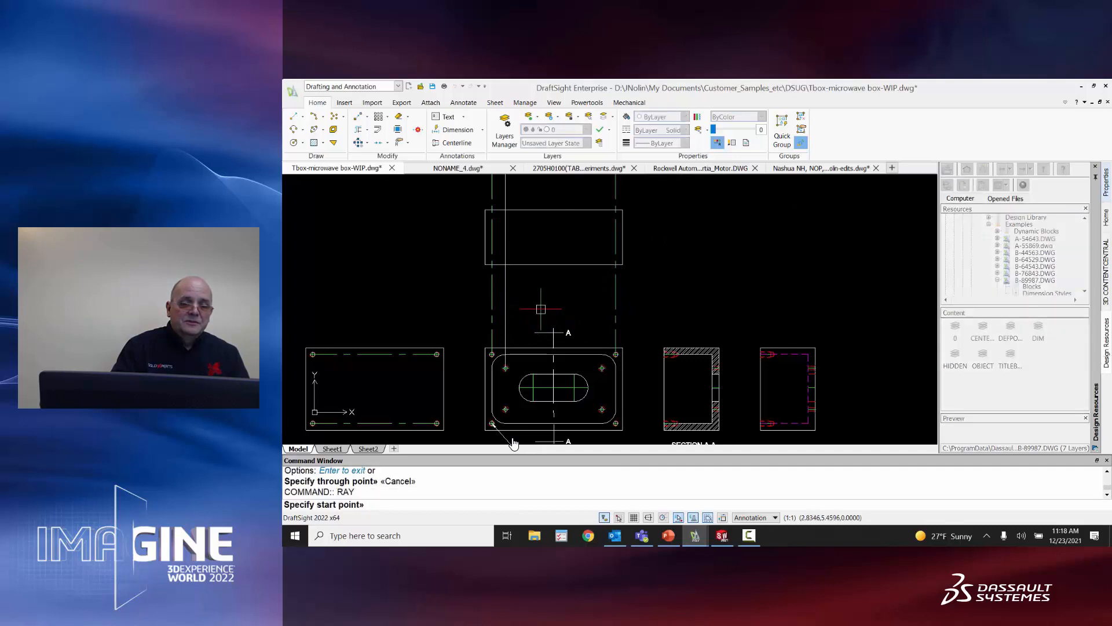
click(602, 367)
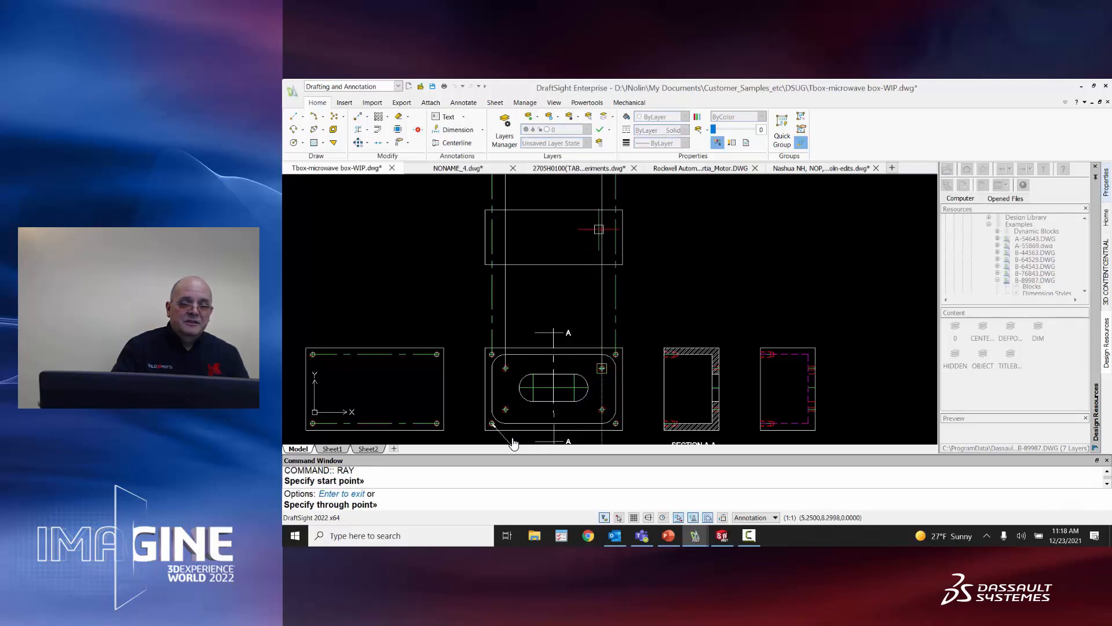
click(595, 192)
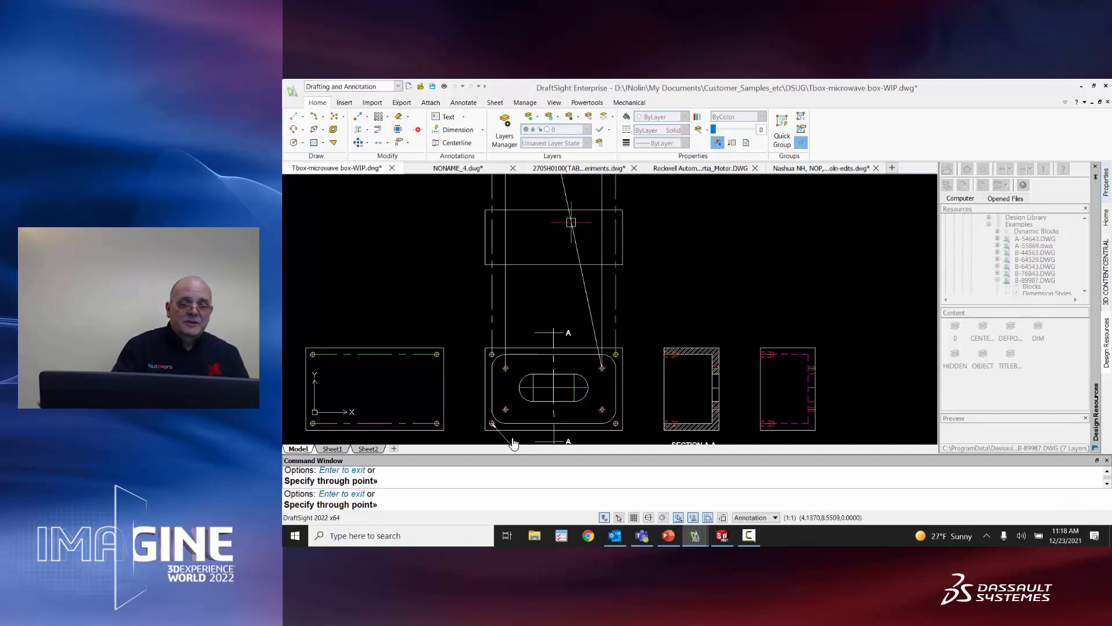
key(Escape)
Move both new rays to the TB_Center layer and clear the selection.
click(602, 199)
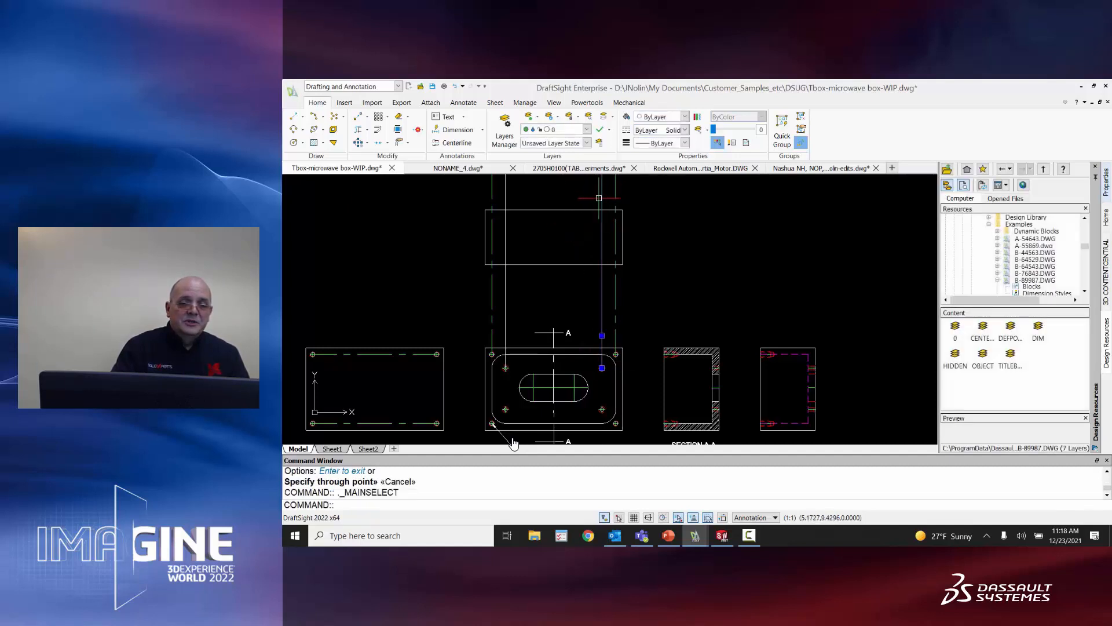
click(505, 197)
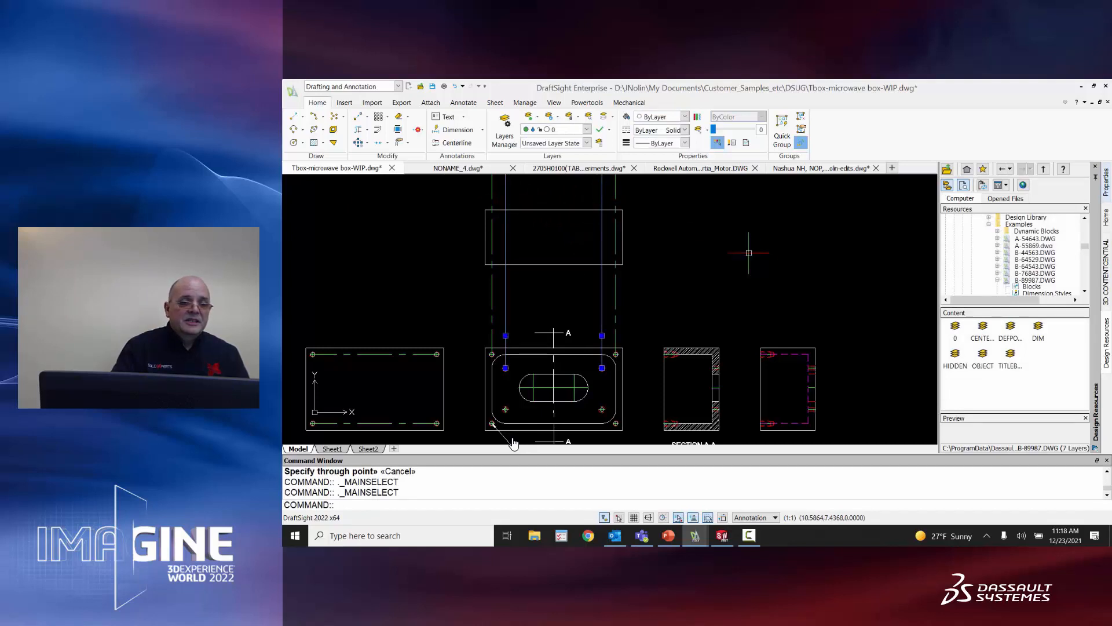
click(1107, 184)
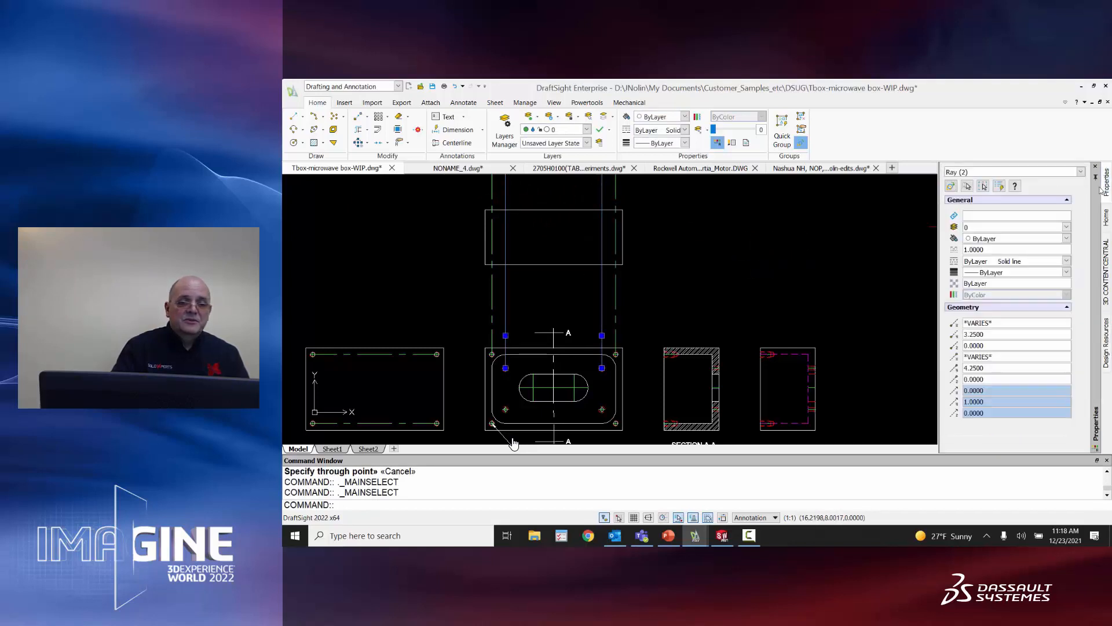
click(1066, 227)
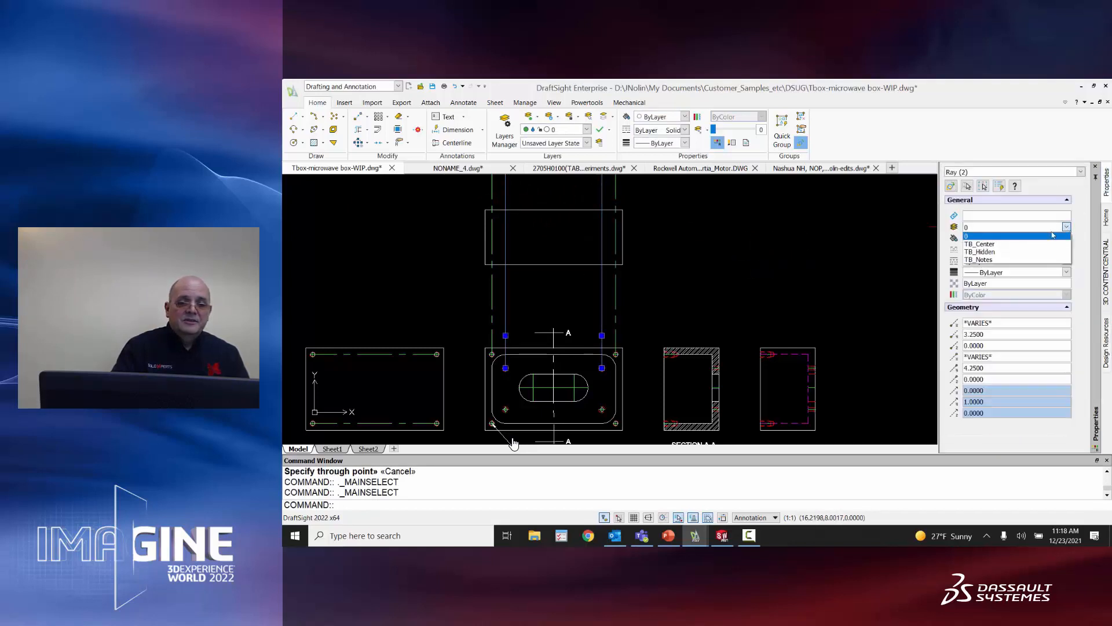
click(1025, 245)
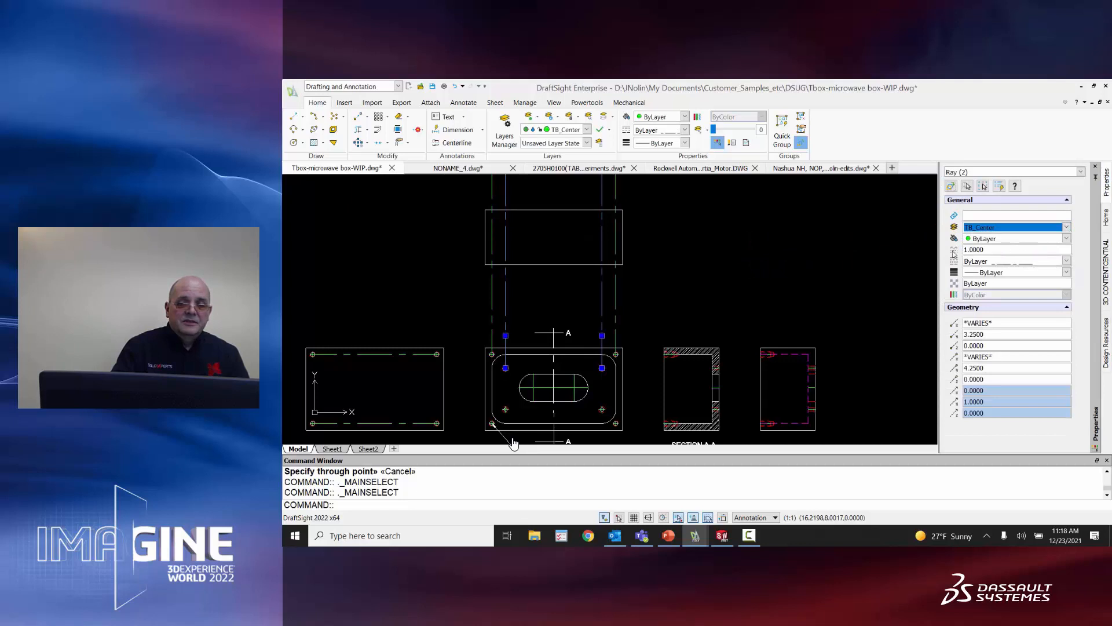
click(819, 248)
key(Escape)
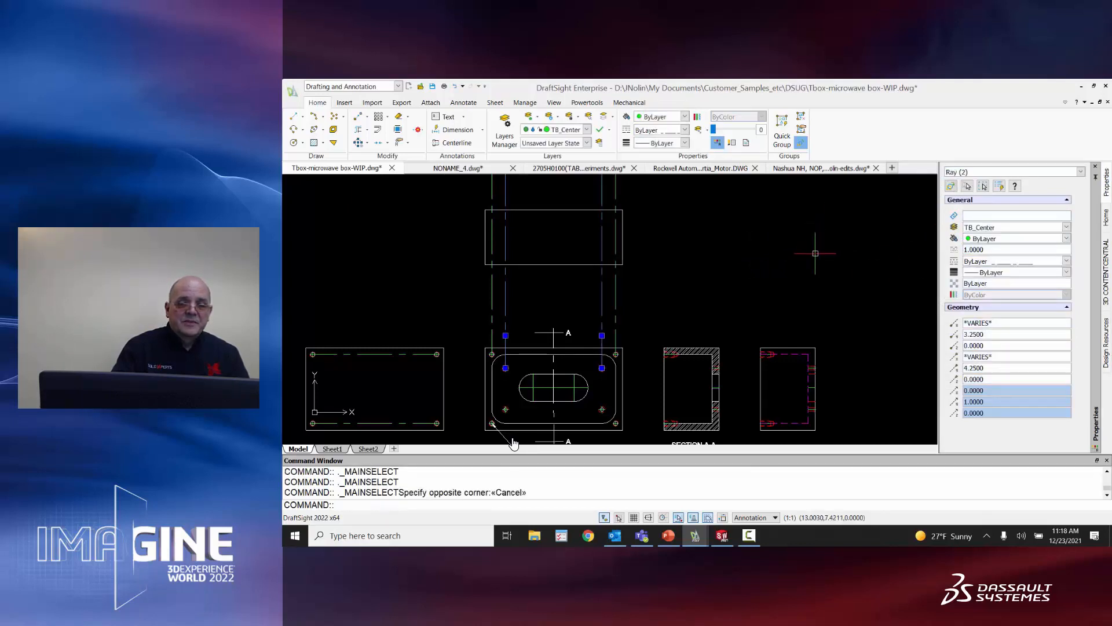
key(Escape)
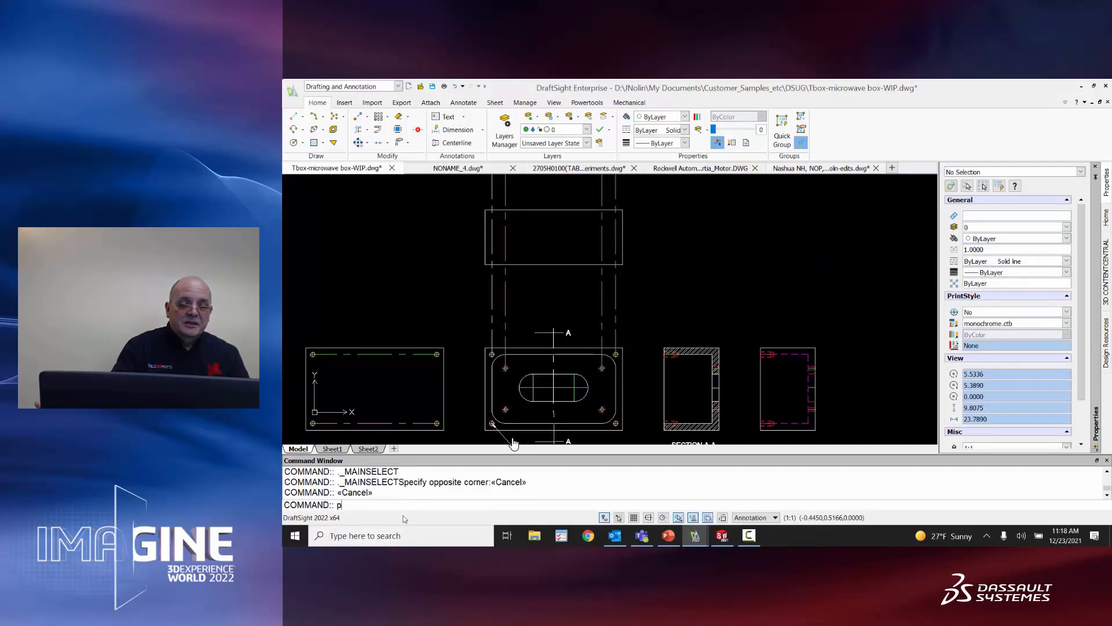
Trim the four vertical projection lines below and above the upper rectangle with POWERTRIM.
text(power)
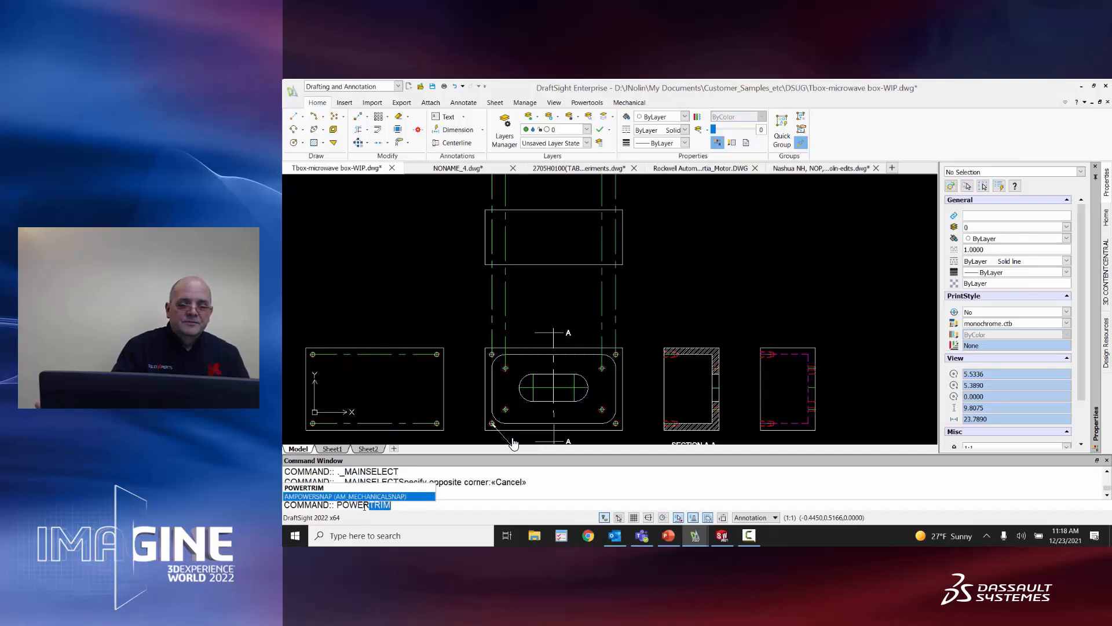
key(Return)
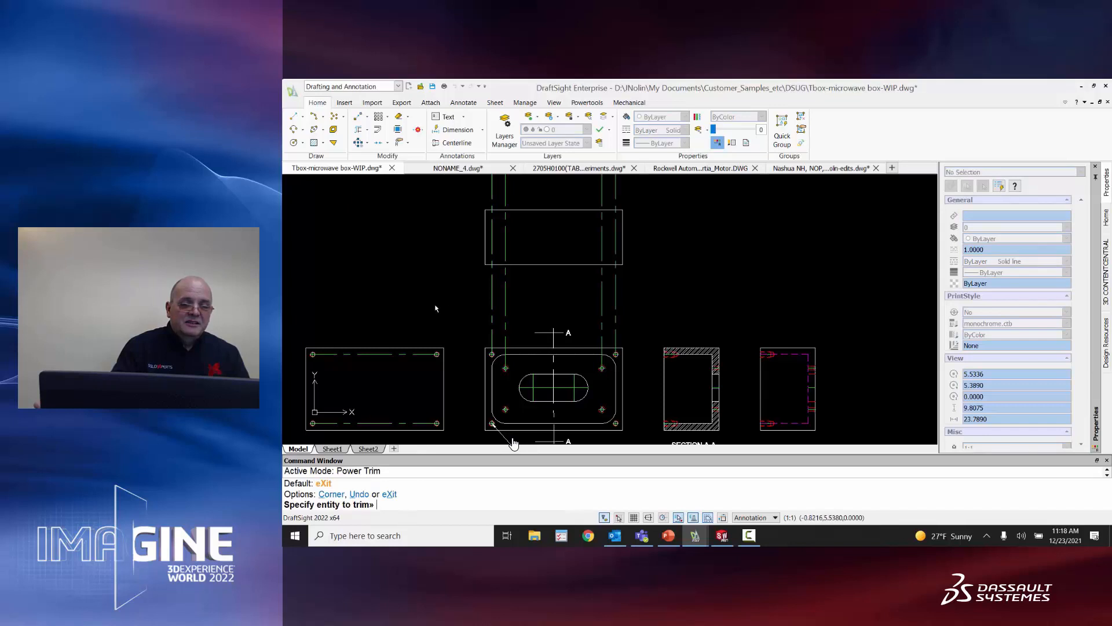
drag(449, 304, 620, 300)
drag(665, 197, 487, 194)
key(Escape)
key(Escape)
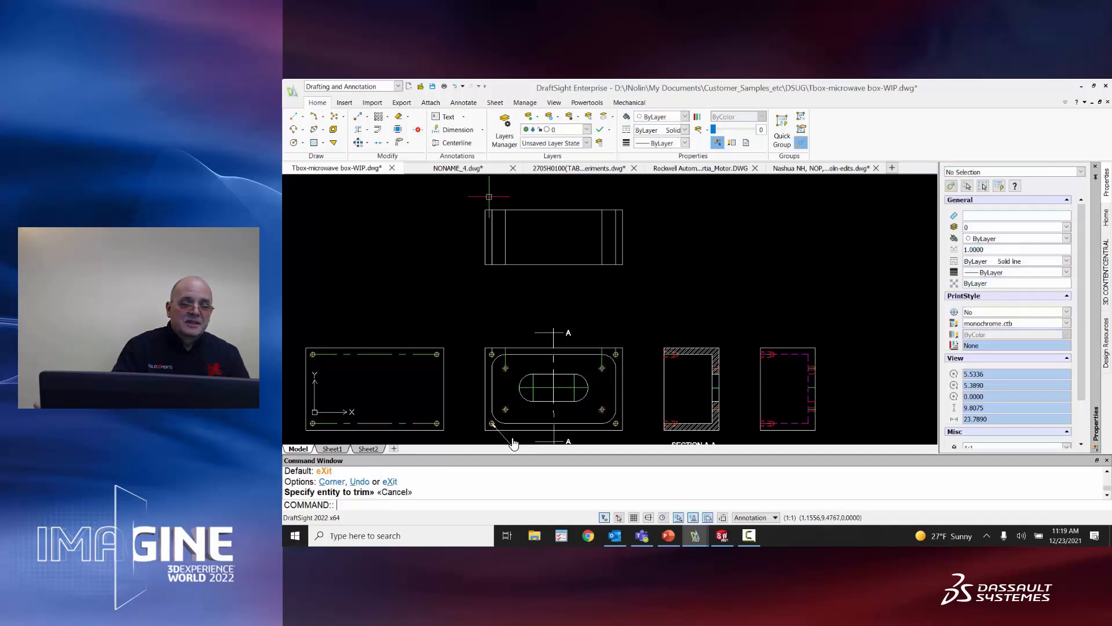
Move the four vertical hole lines in the upper rectangle to the TB_Center layer and clear the selection.
click(492, 242)
click(506, 238)
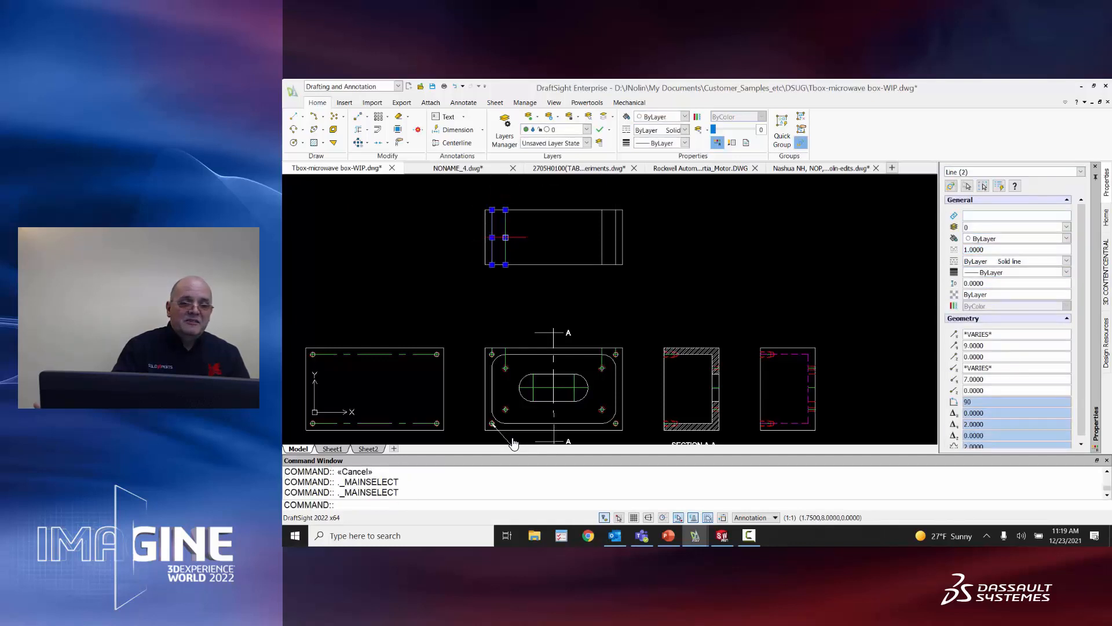
click(602, 238)
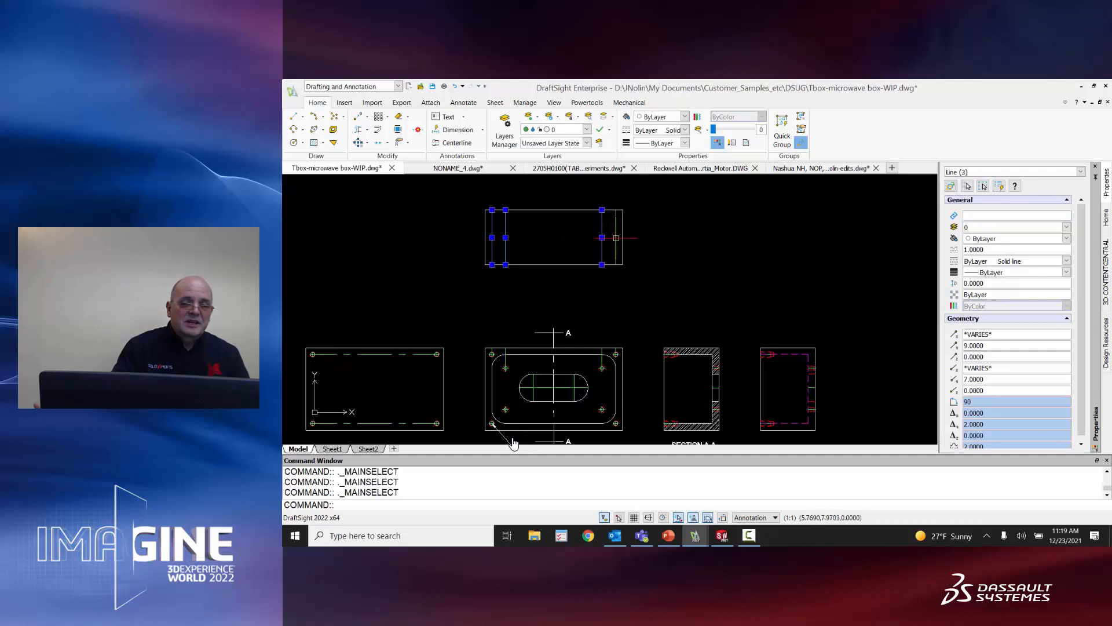
click(616, 238)
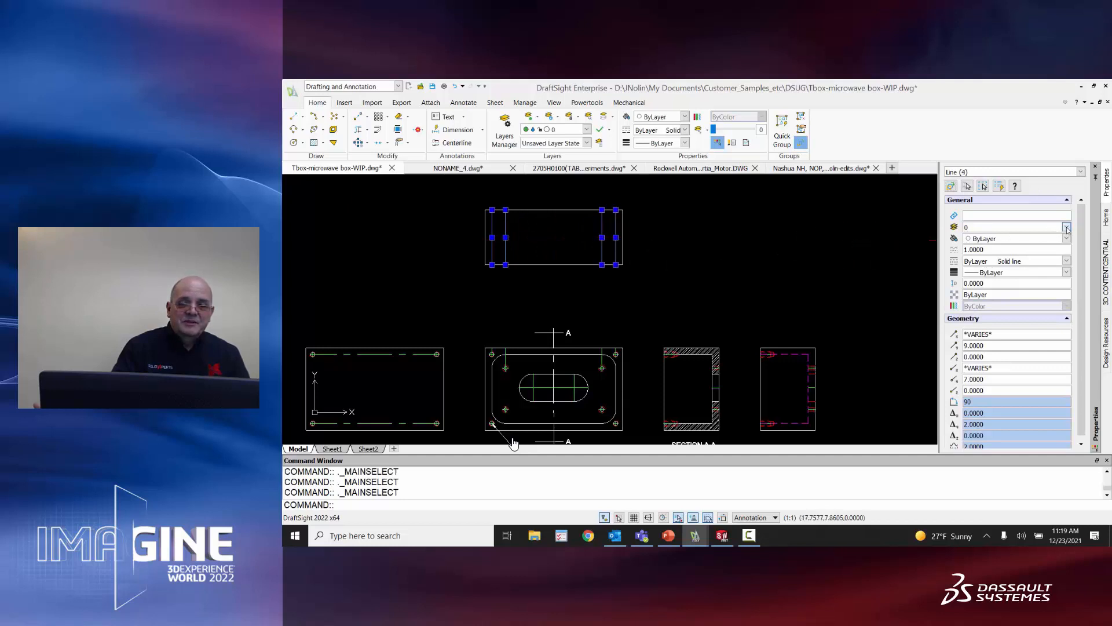
click(1067, 227)
click(1030, 243)
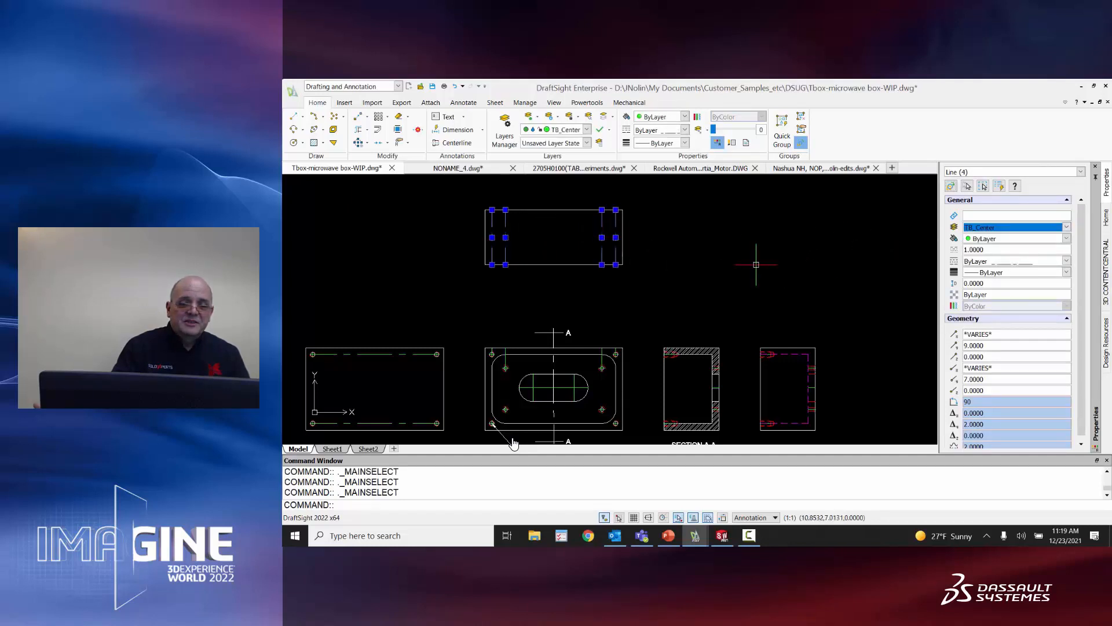
key(Escape)
key(Escape)
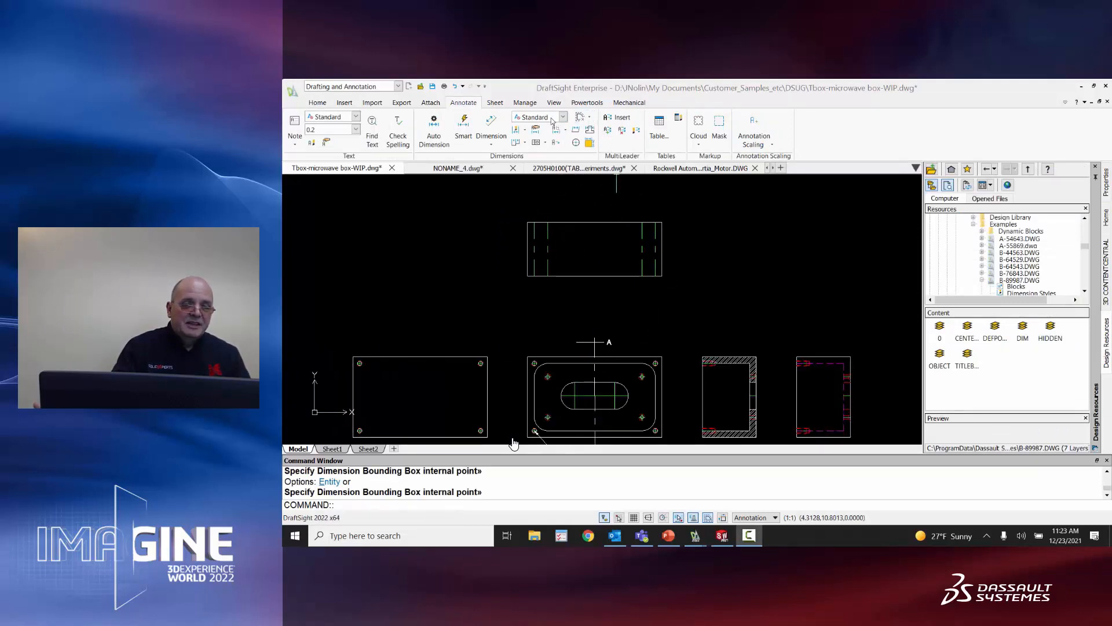
Create a dimension bounding box around all the entities of the upper rectangular view.
click(591, 120)
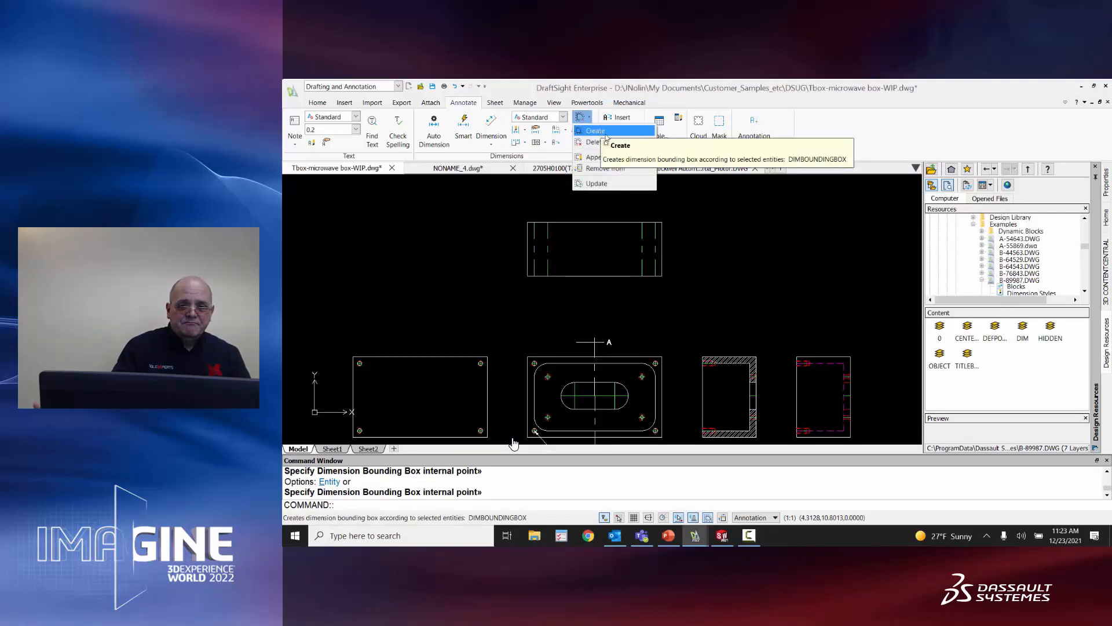
click(627, 131)
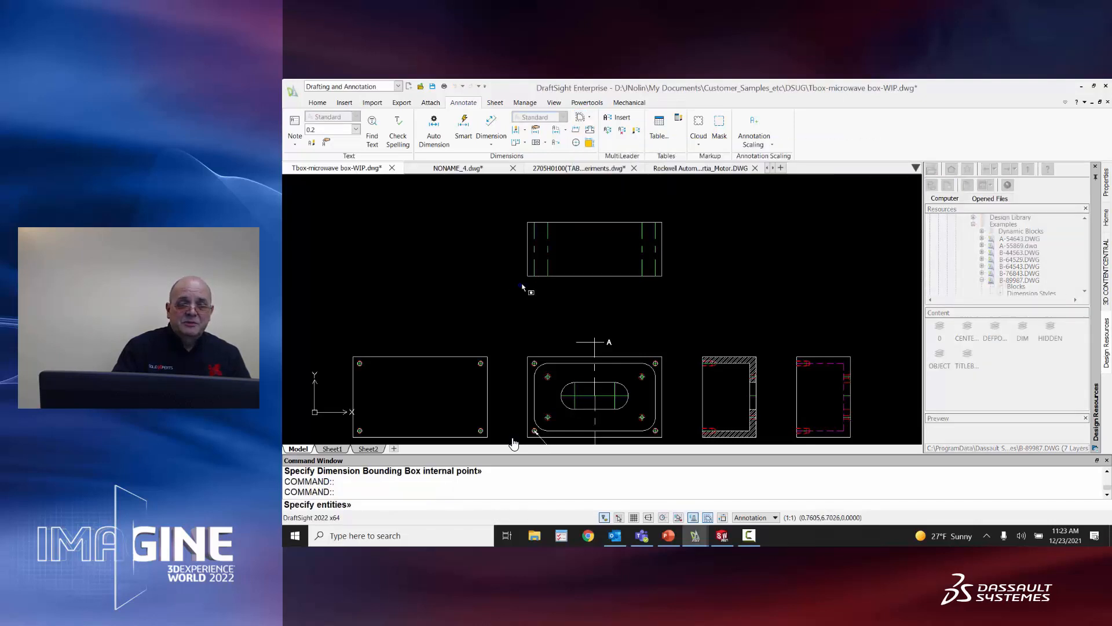
drag(522, 286, 668, 214)
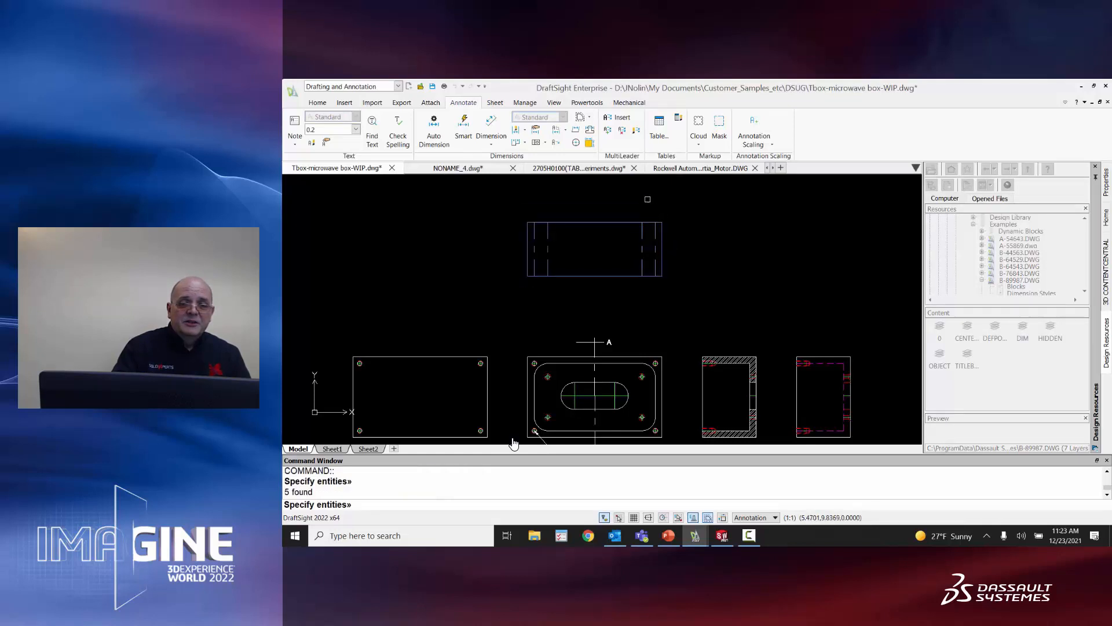
click(437, 135)
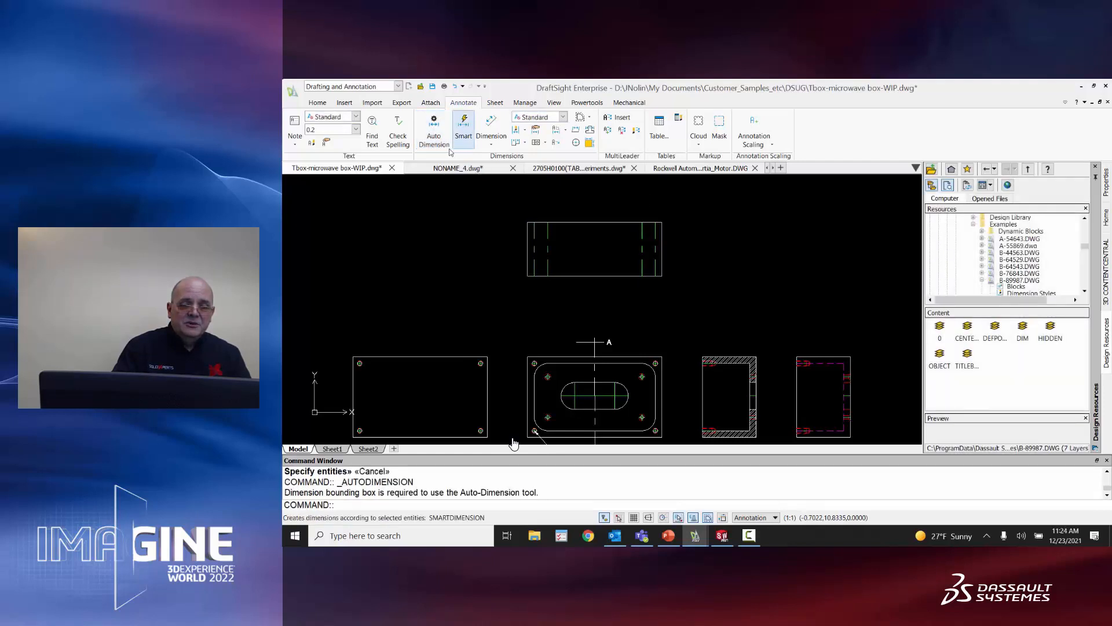
click(441, 137)
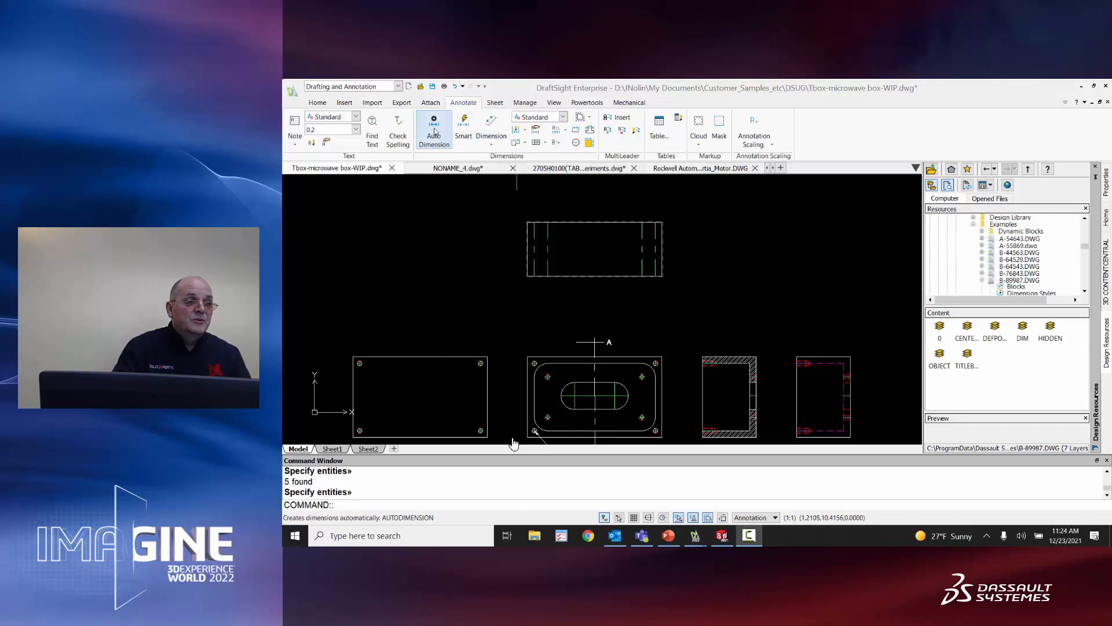
Auto-dimension the upper view with baseline dimensions from its lower-left corner, placed below and left of the bounding box.
click(434, 132)
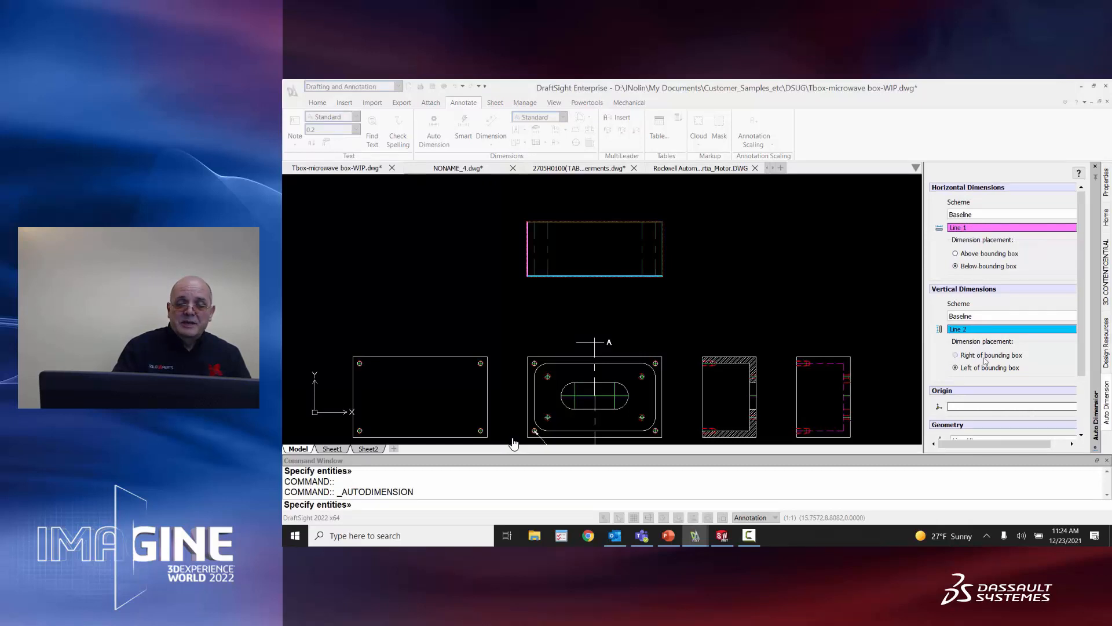
click(978, 408)
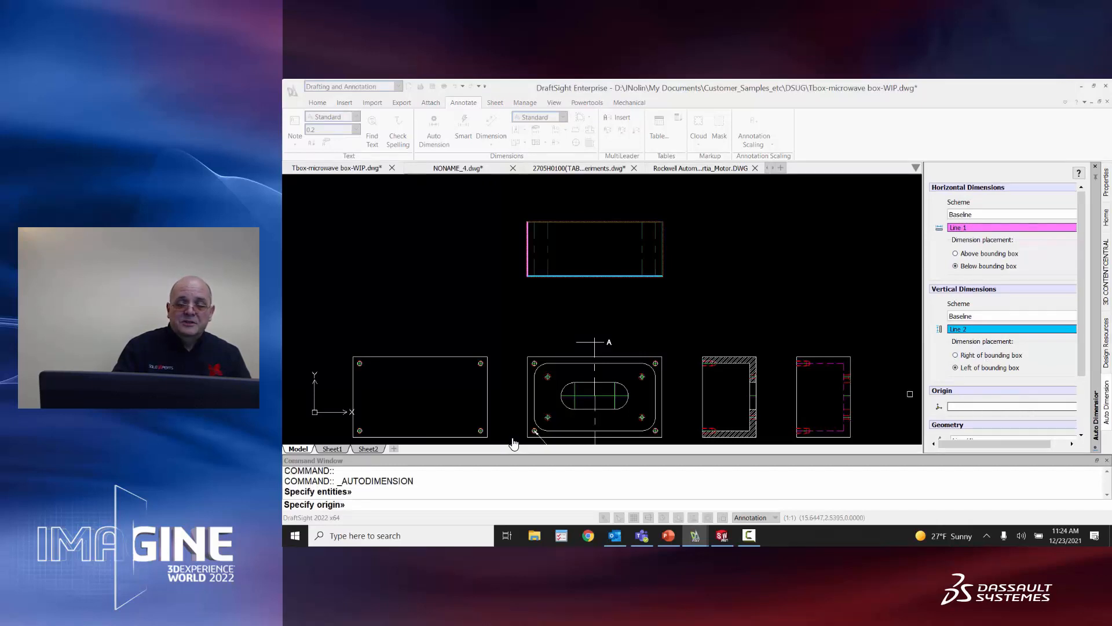
click(527, 276)
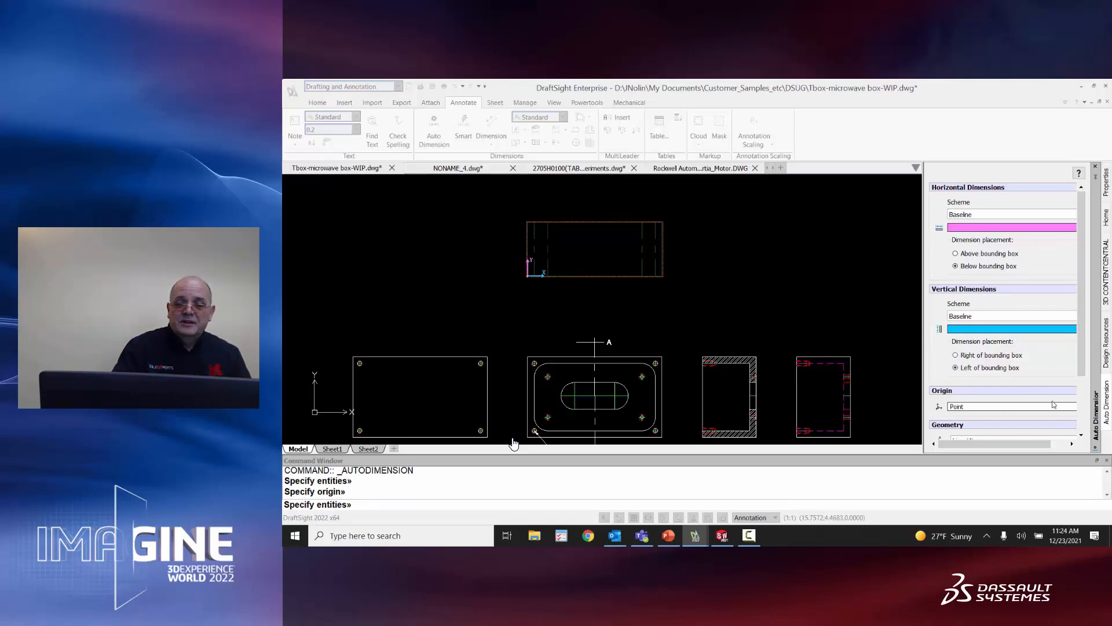
drag(1085, 365, 1085, 419)
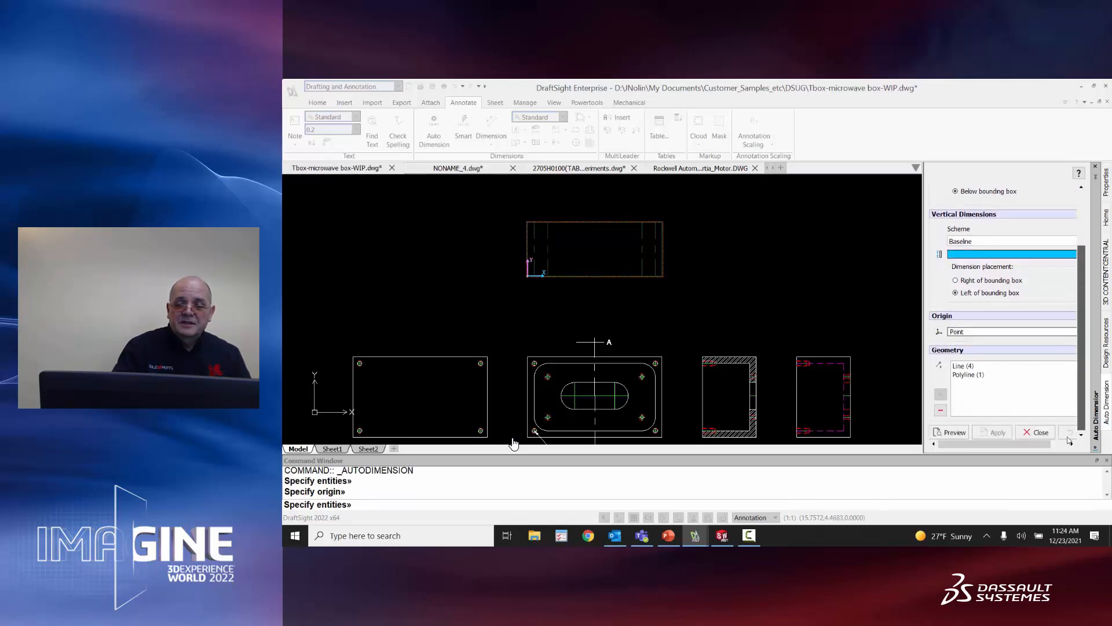
click(956, 432)
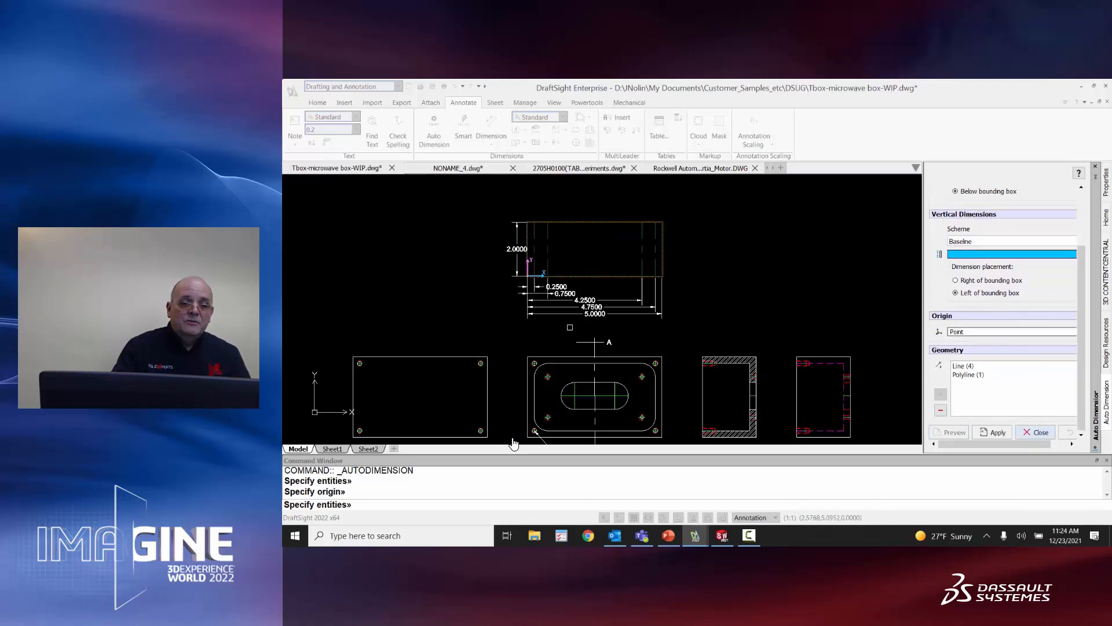
click(996, 432)
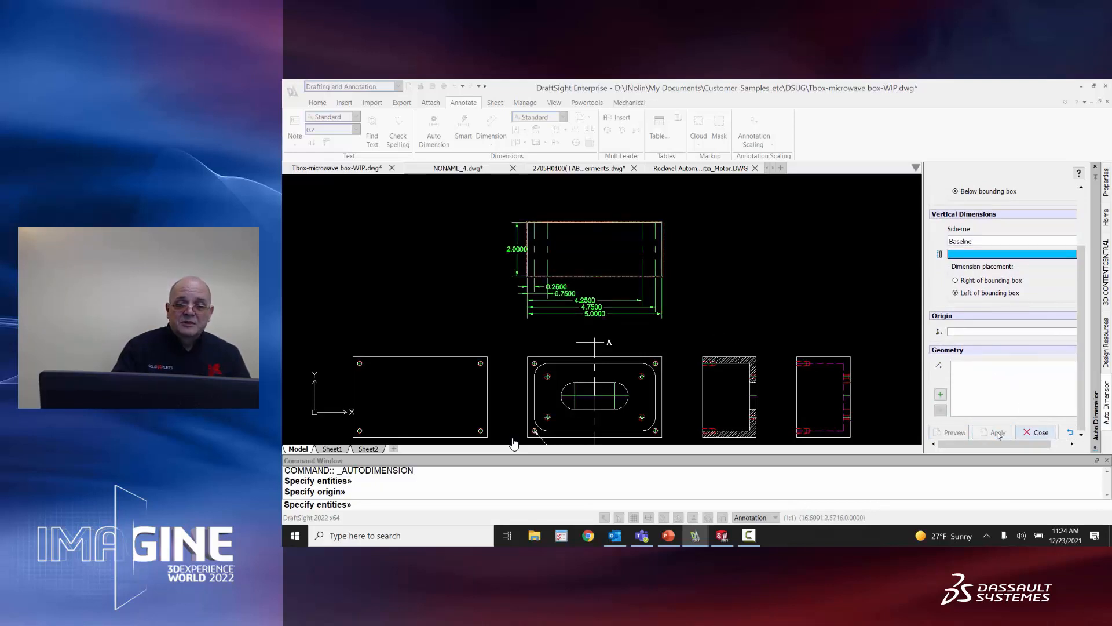
click(1037, 432)
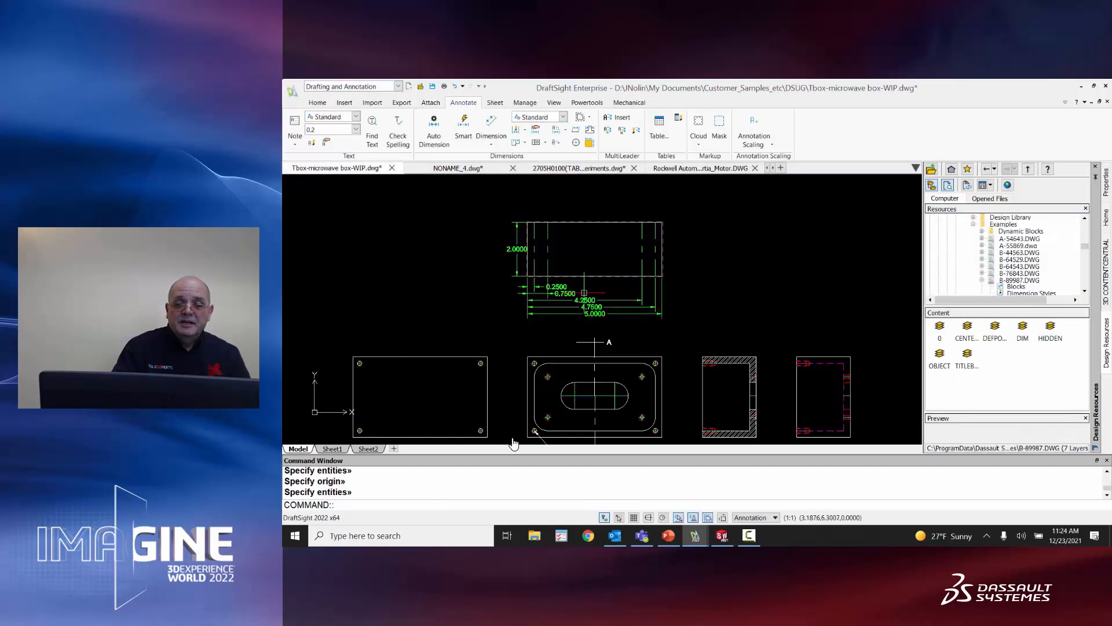
Move the 0.7500 dimension's text to the left, outside the view's left extension line.
scroll(566, 285, up, 2)
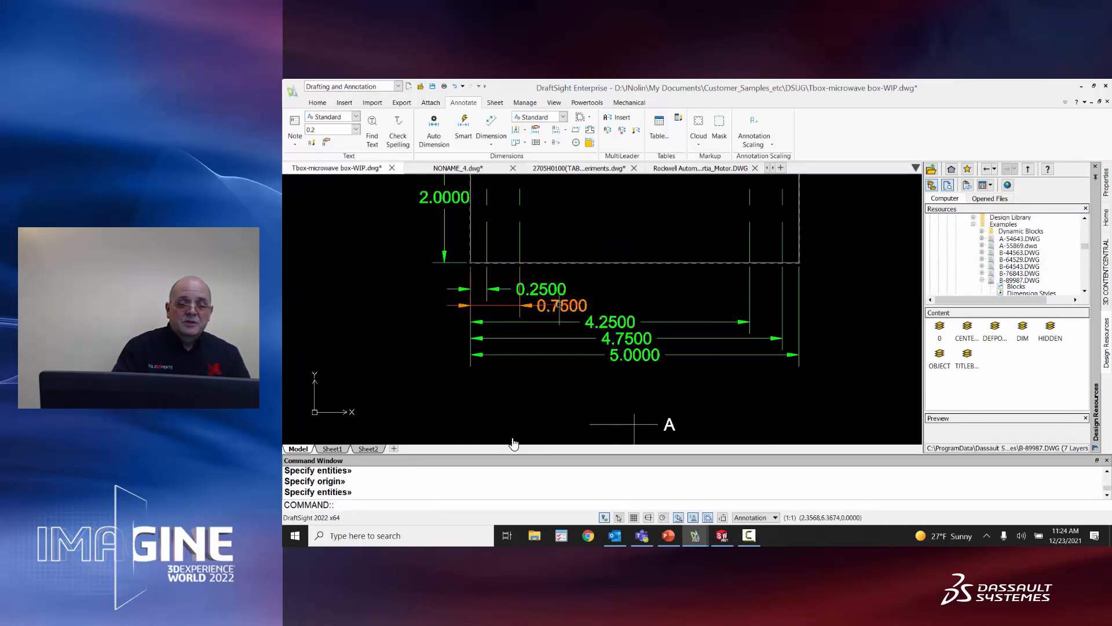
click(546, 306)
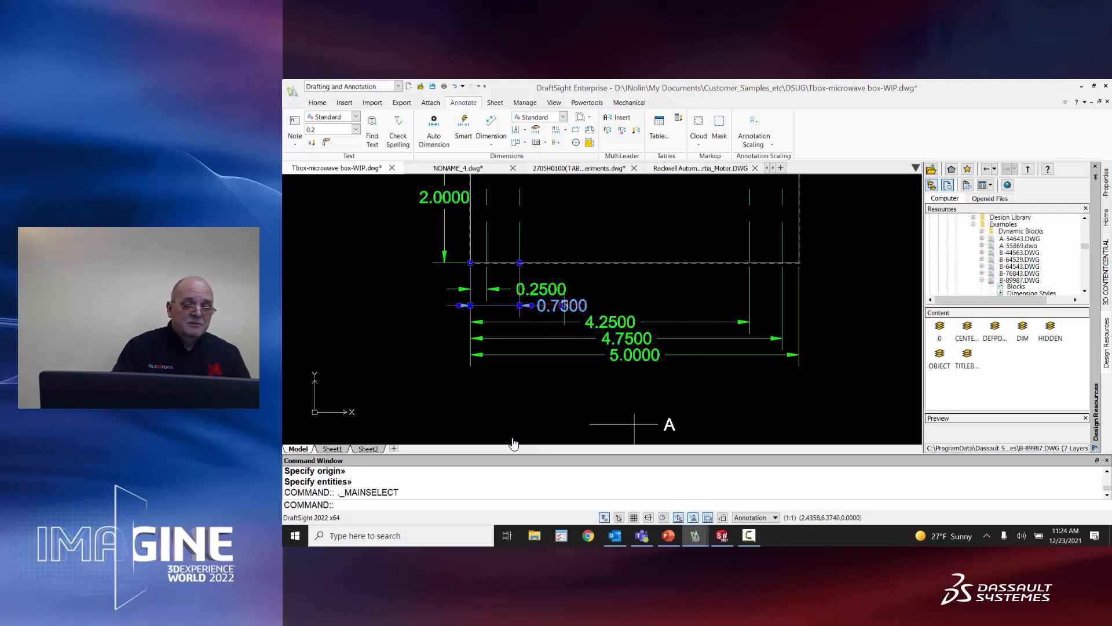
click(561, 305)
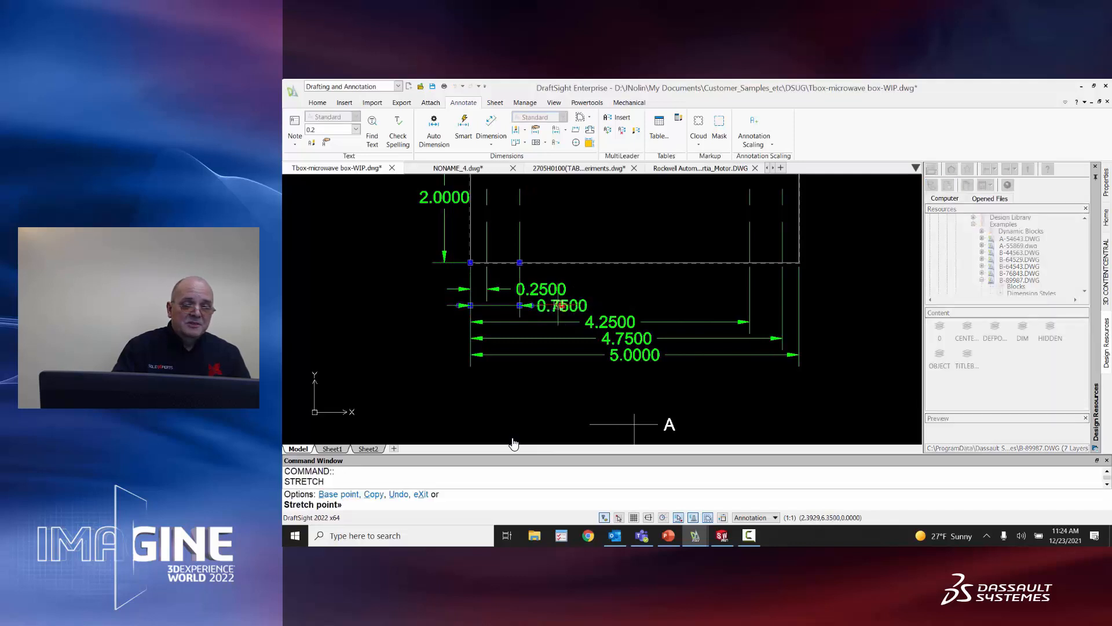
click(399, 306)
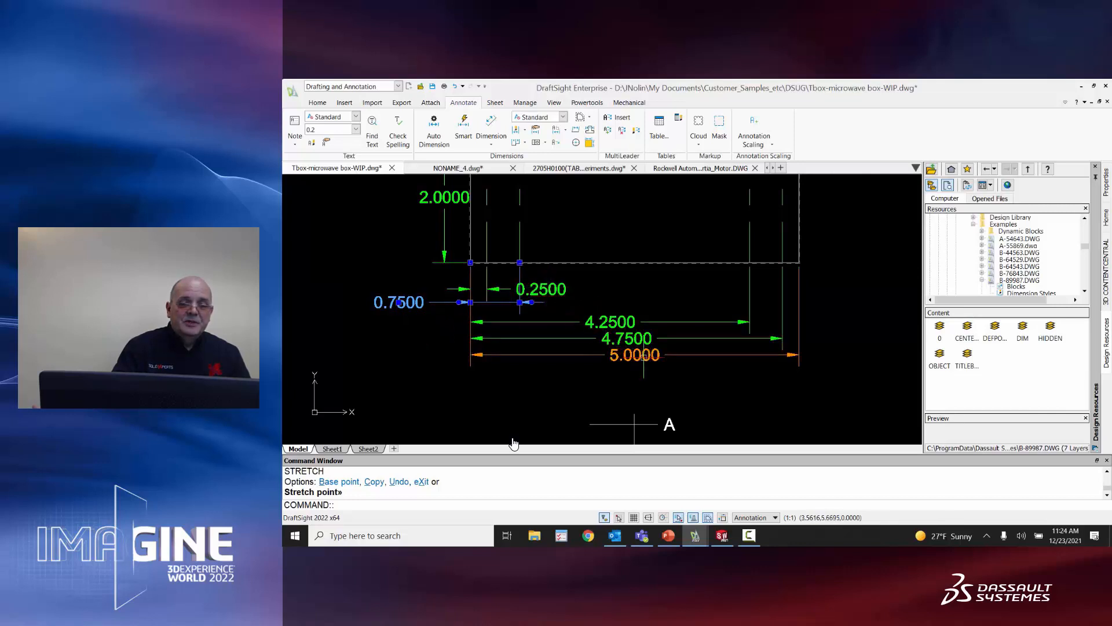
Flip the overall width dimension's arrowheads outward and back, and move its dimension line farther below the view.
click(753, 355)
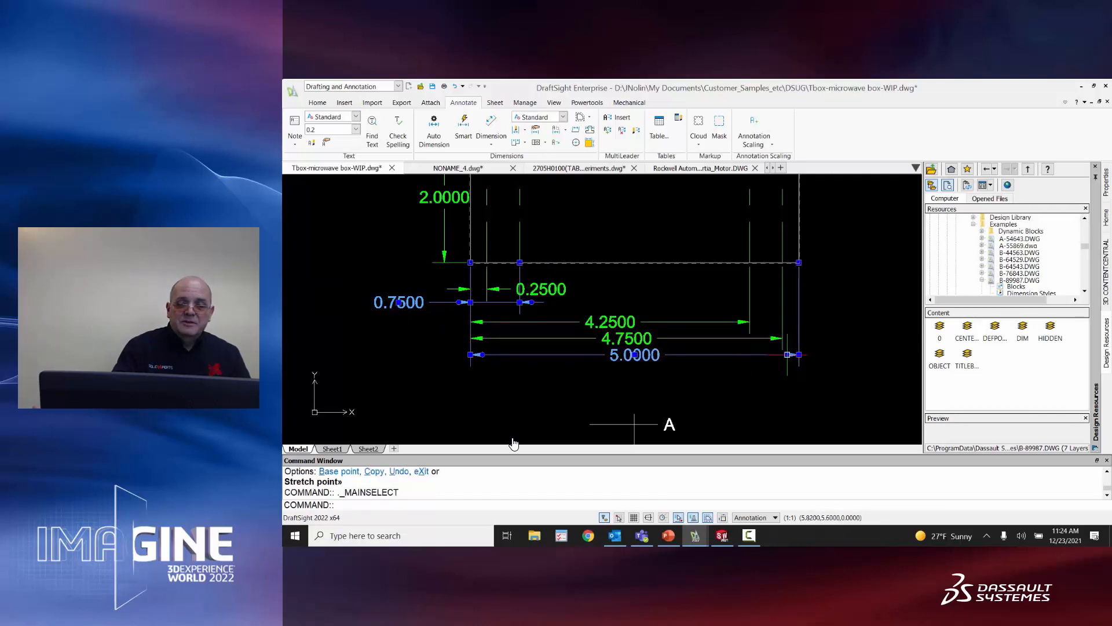
click(810, 355)
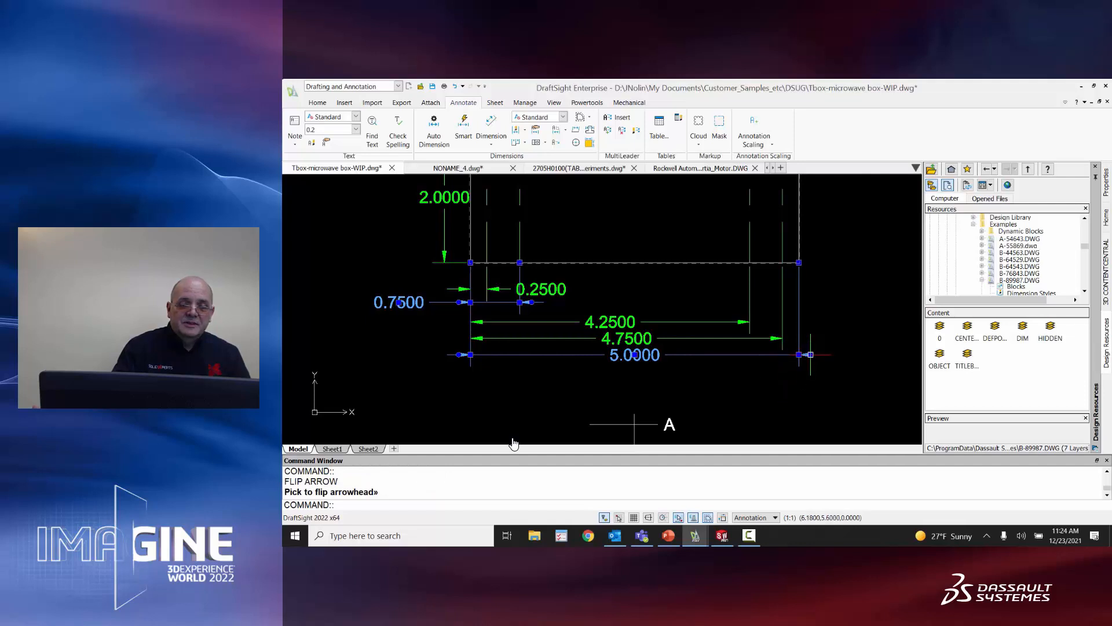
click(810, 354)
click(799, 354)
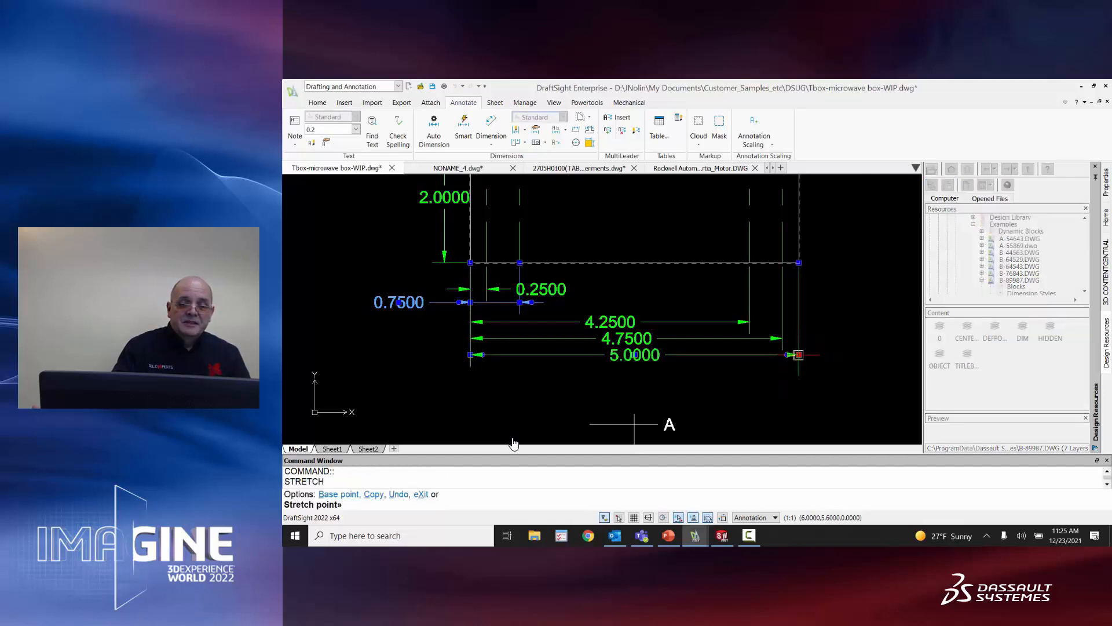
click(802, 385)
Move the 4.7500 dimension line down, just above the overall width dimension.
click(781, 338)
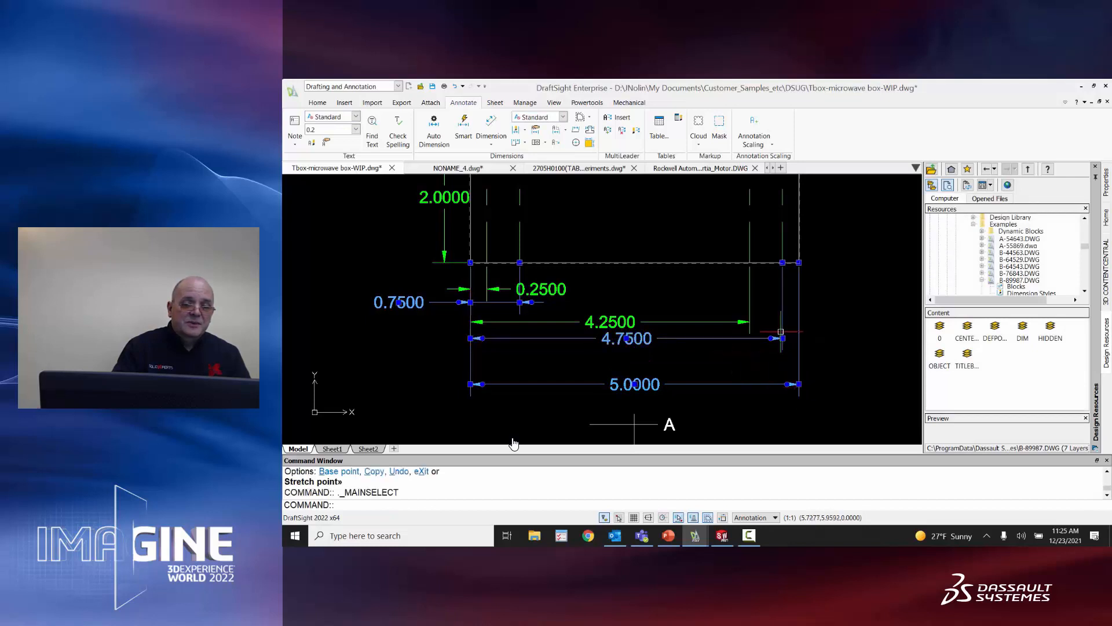
click(782, 338)
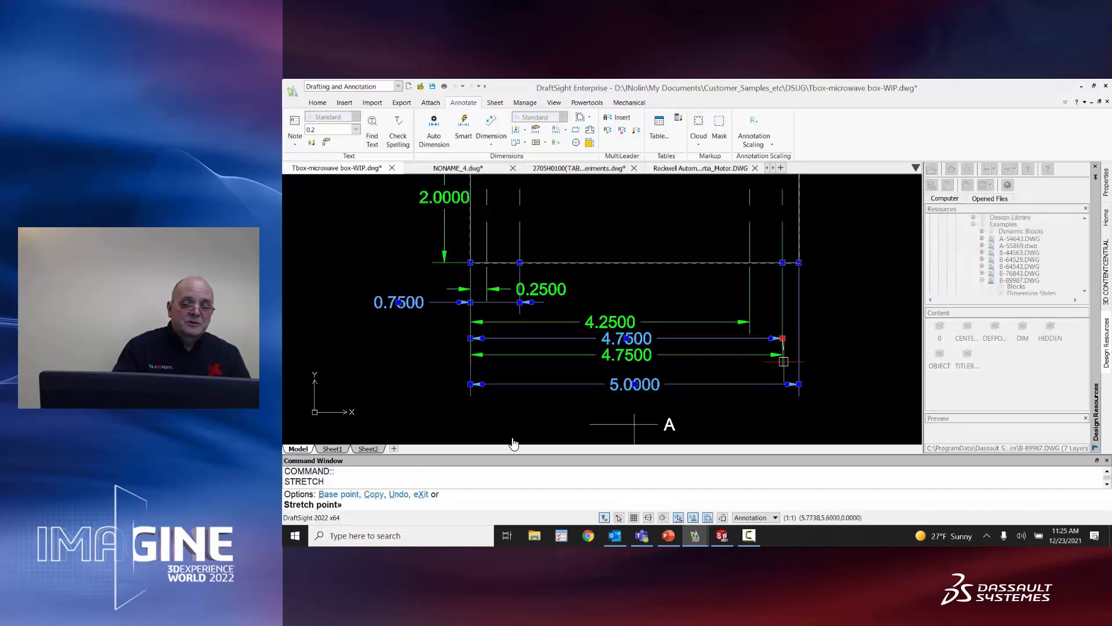
scroll(730, 332, up, 1)
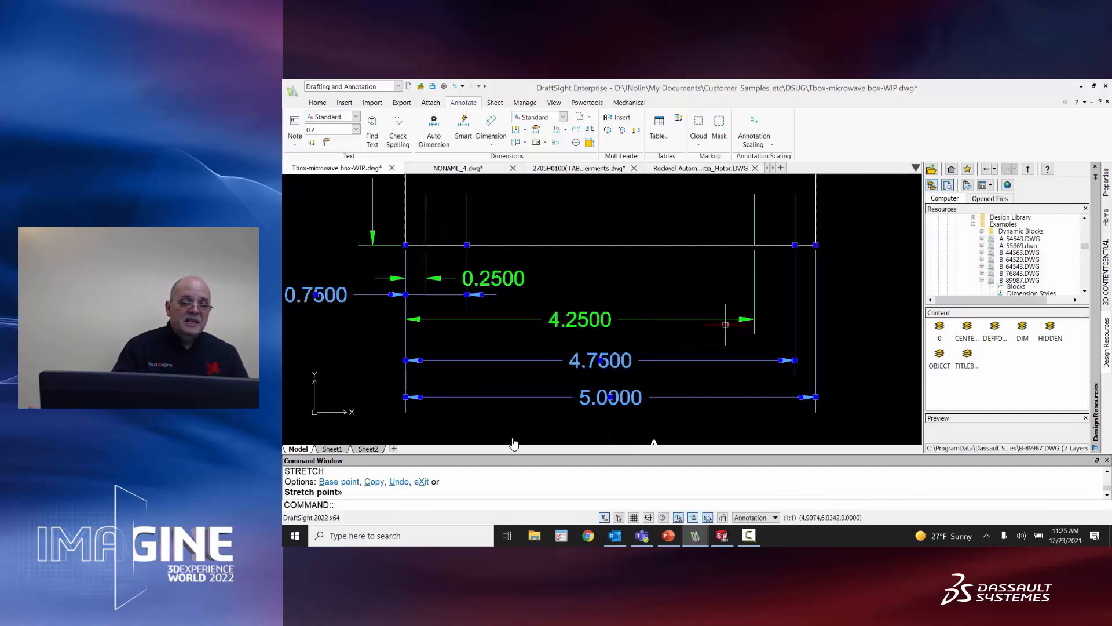
Move the 0.2500 dimension's text left of the view, above the 0.7500 text, and clear the selection.
scroll(724, 322, down, 3)
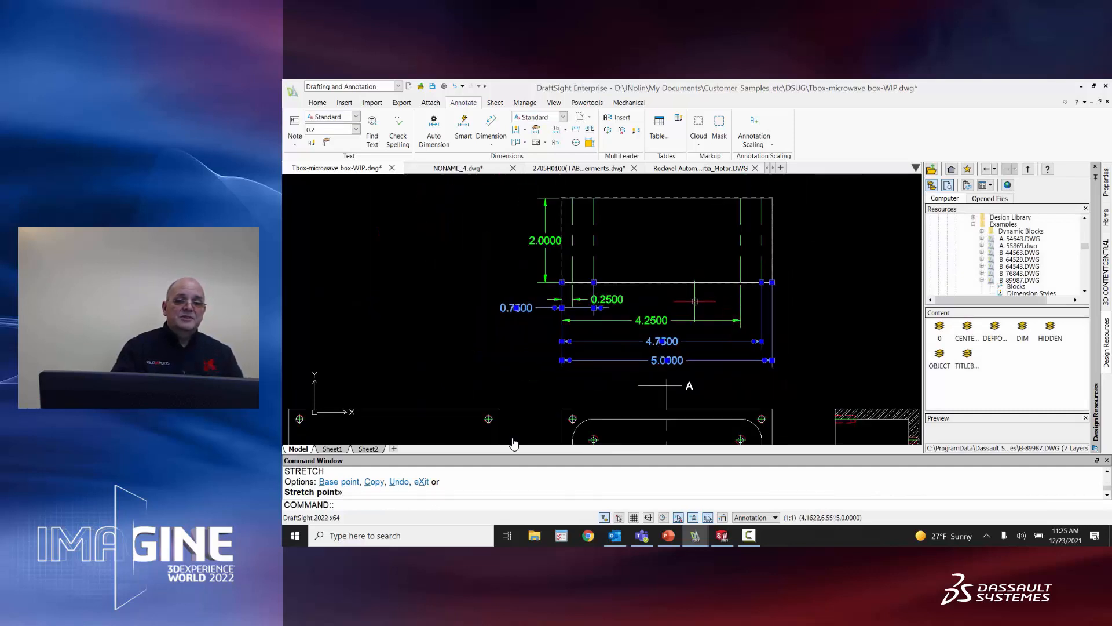
click(607, 299)
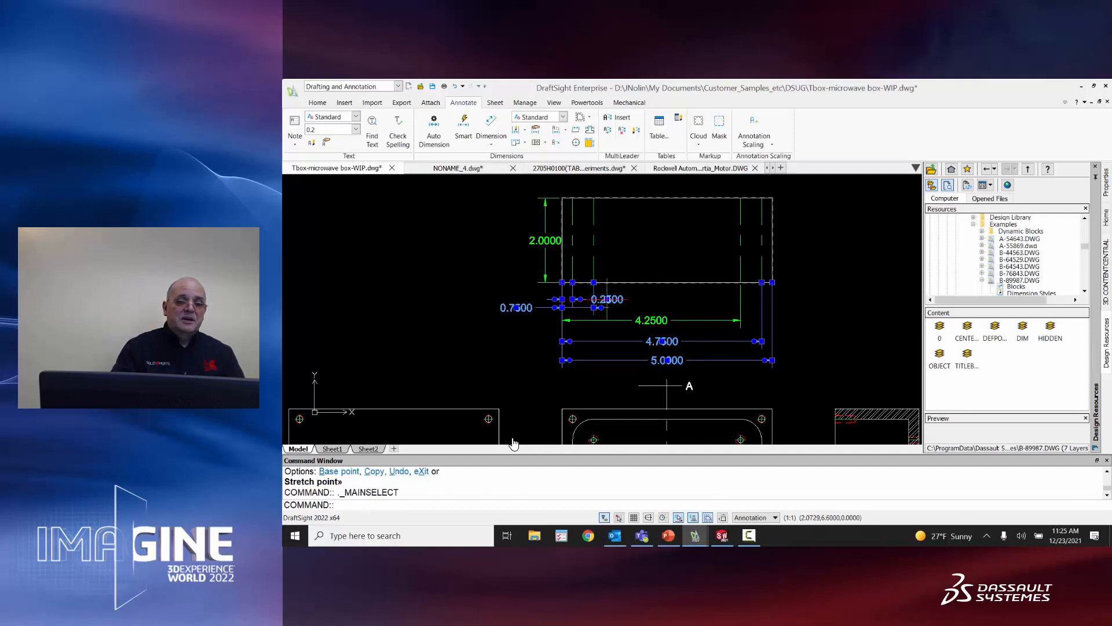
click(607, 299)
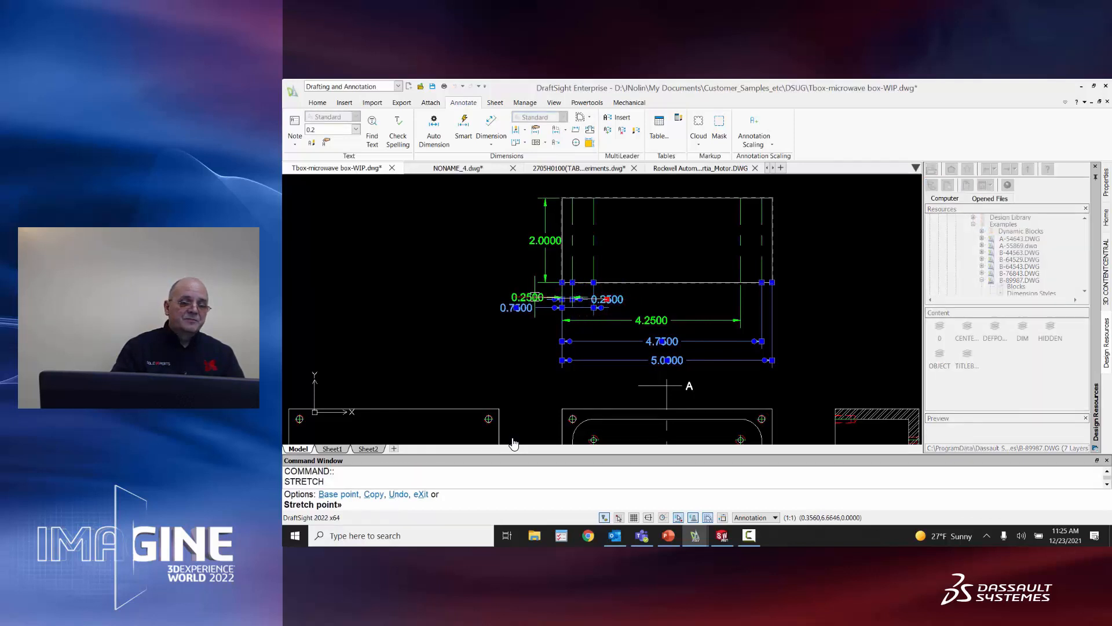
key(Escape)
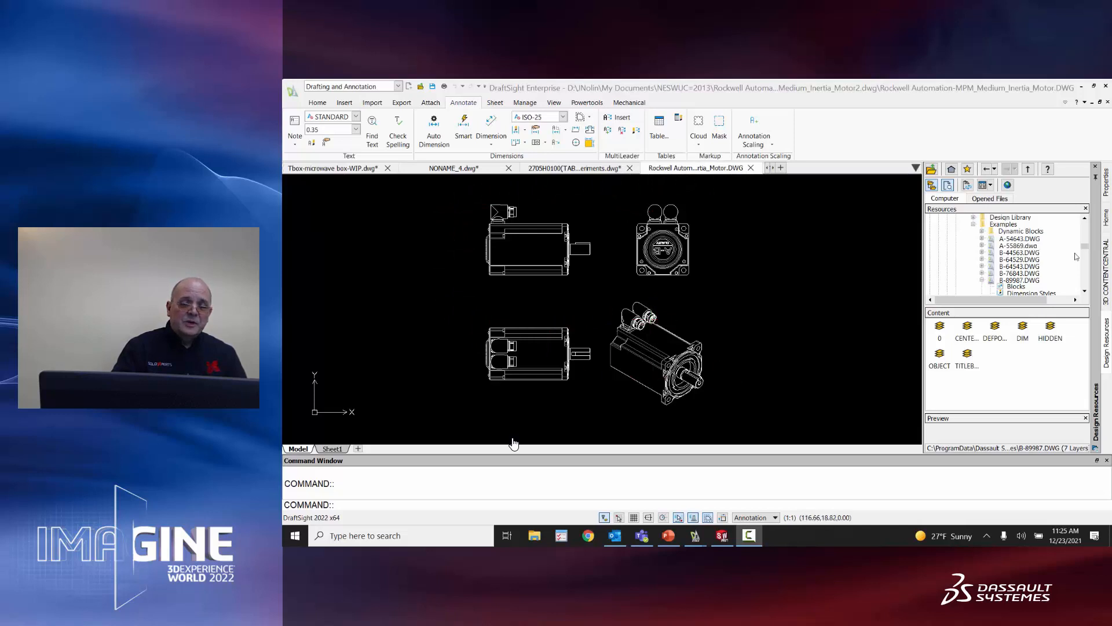
Open 3D ContentCentral, check its login page, and search the 2D library for Rockwell Automation.
click(1108, 285)
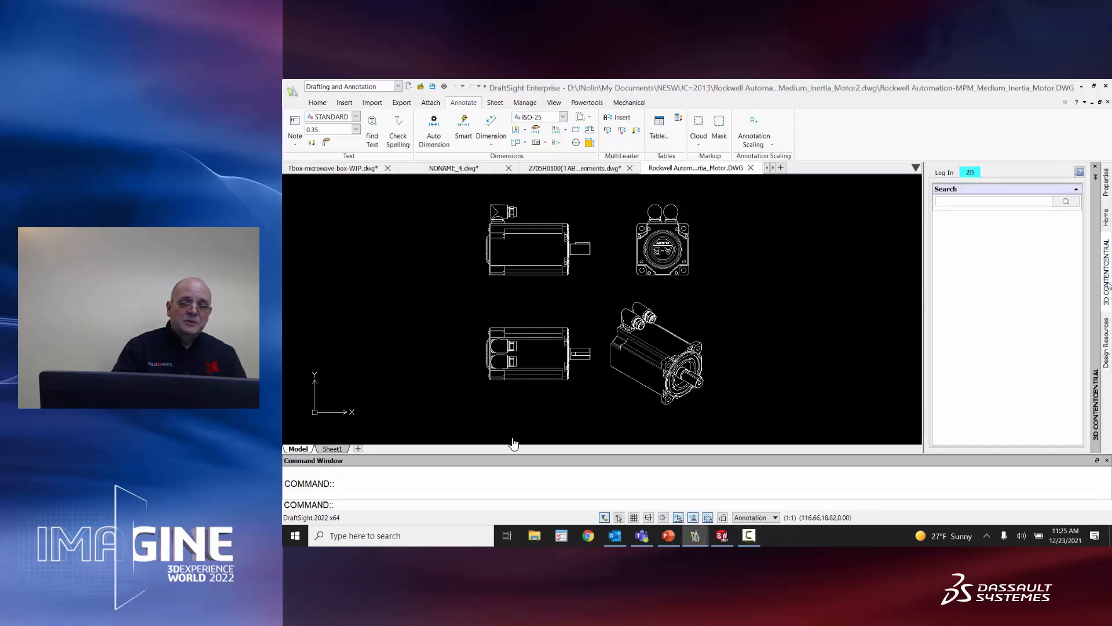
click(946, 173)
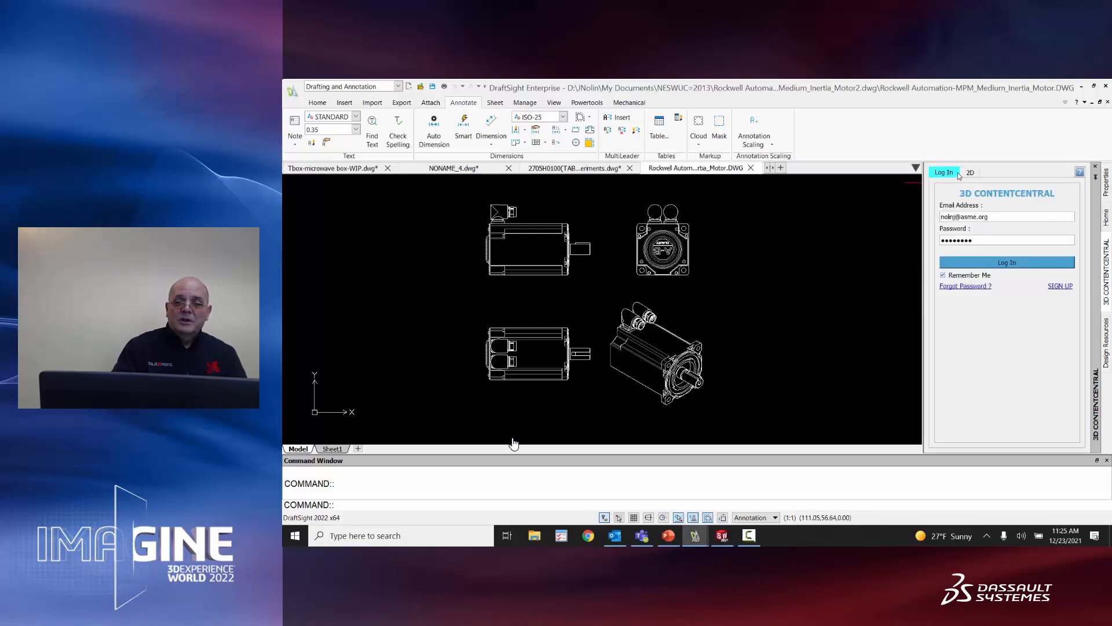
click(970, 173)
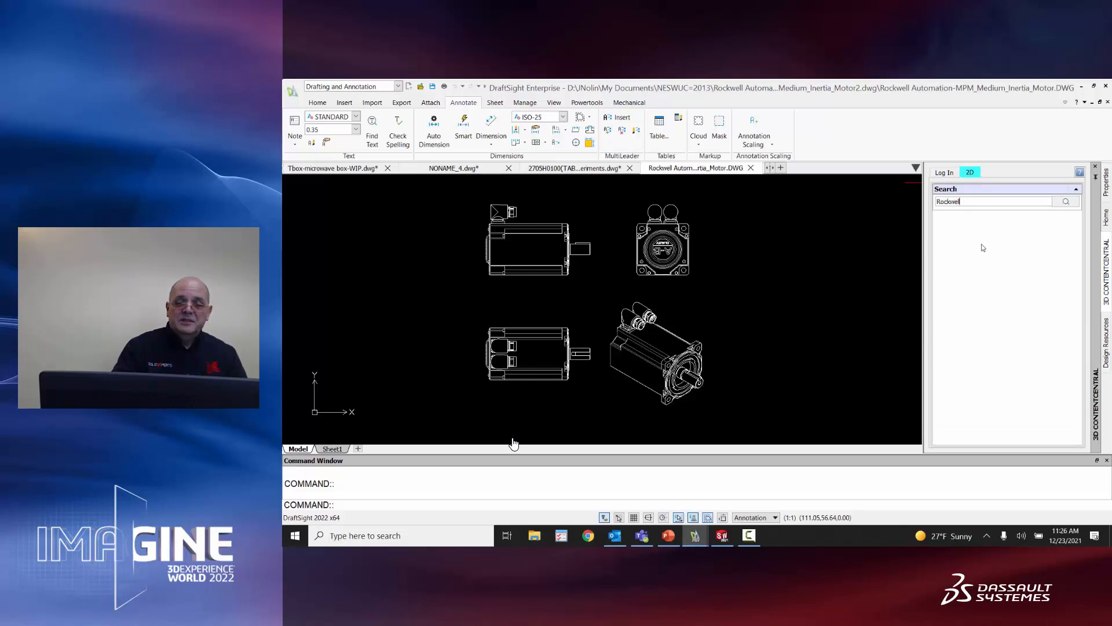
text(Automation)
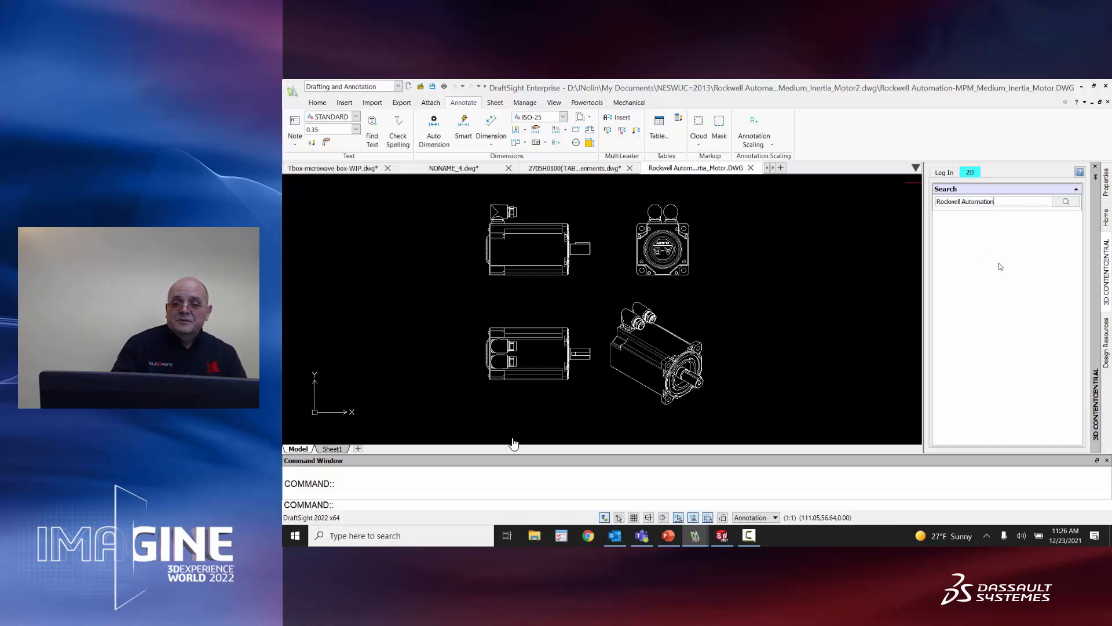
key(Return)
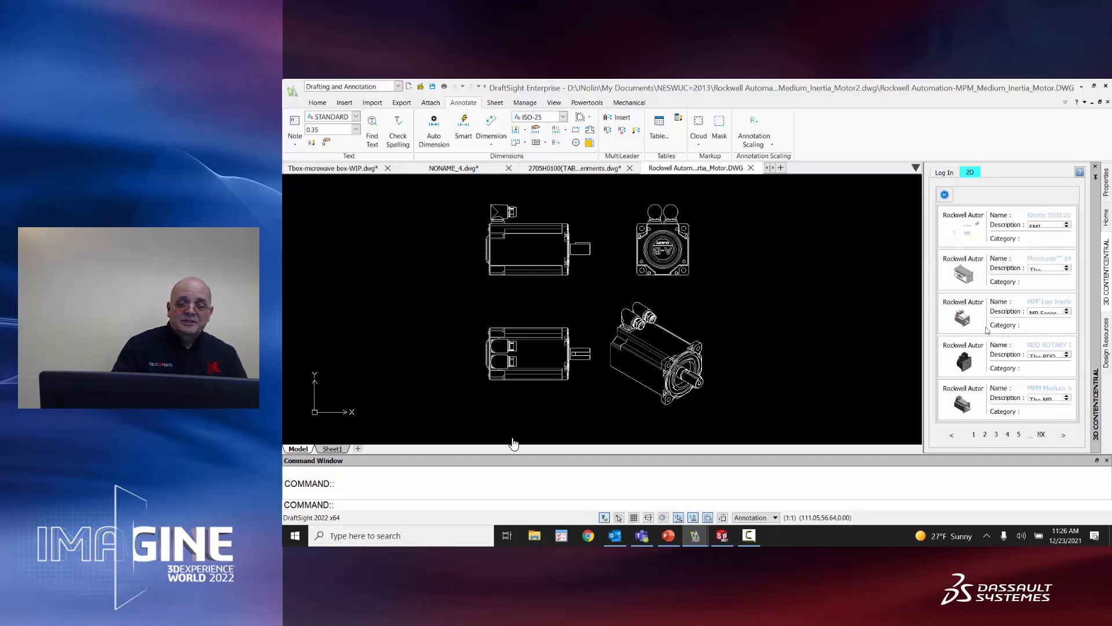
Open the MPF Low Inertia motor result, widen its panel, set its view to 4 View, and review its configuration and preview.
click(969, 323)
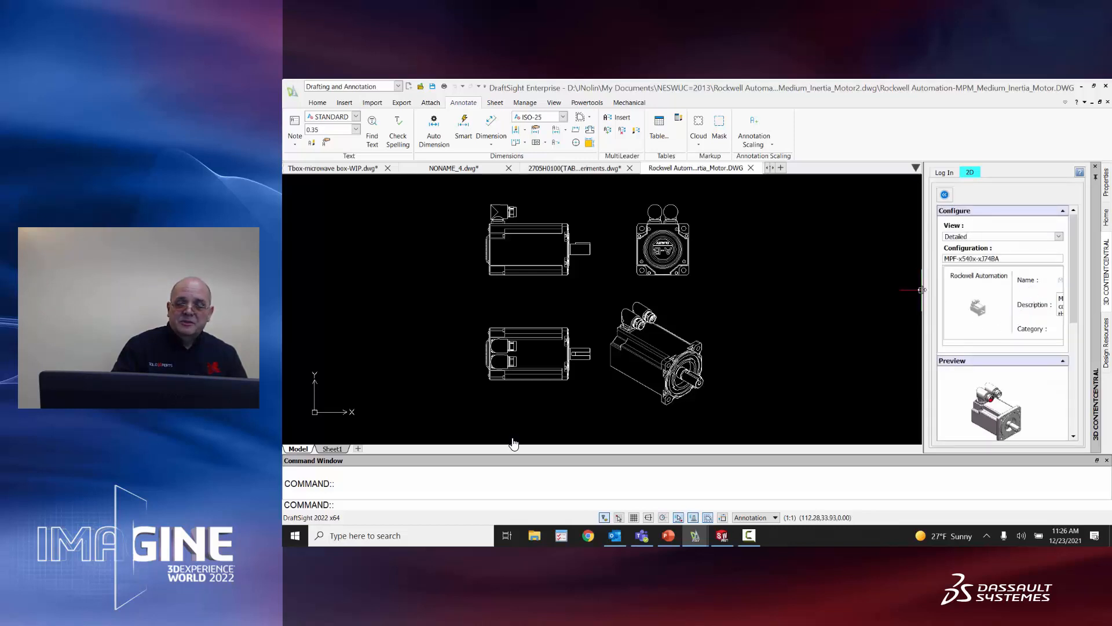
drag(921, 290, 862, 288)
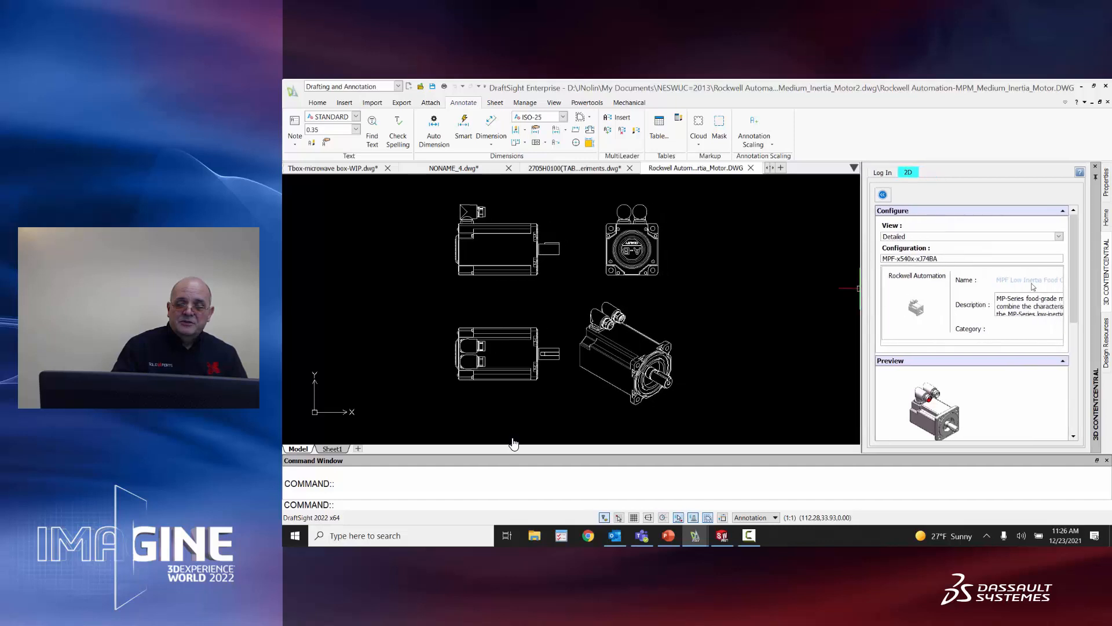
click(1058, 236)
click(912, 256)
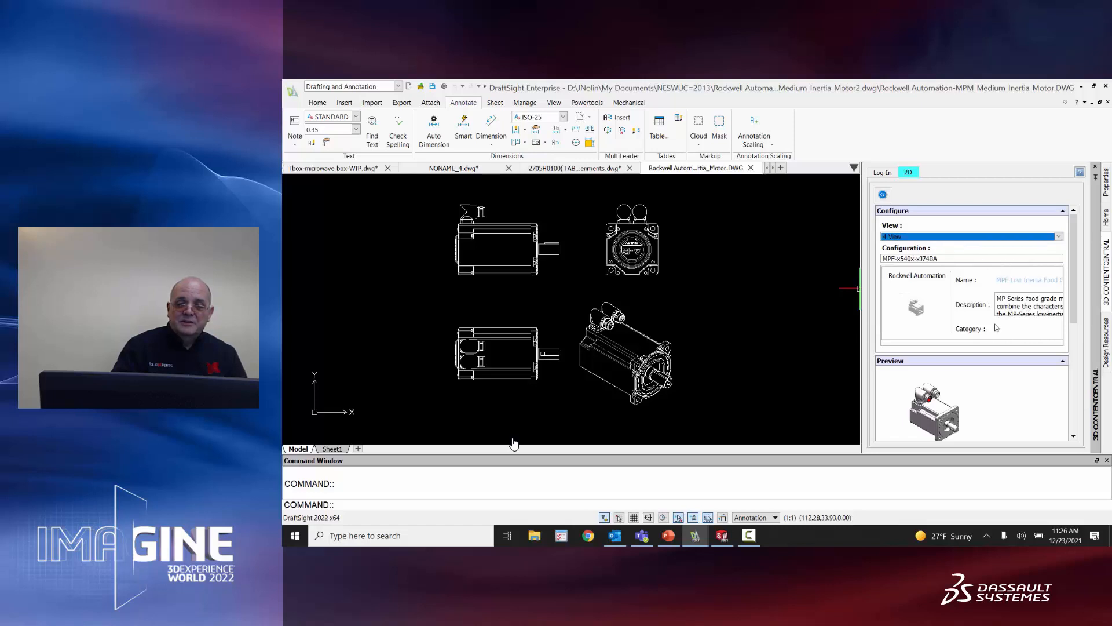
drag(1072, 311, 1062, 270)
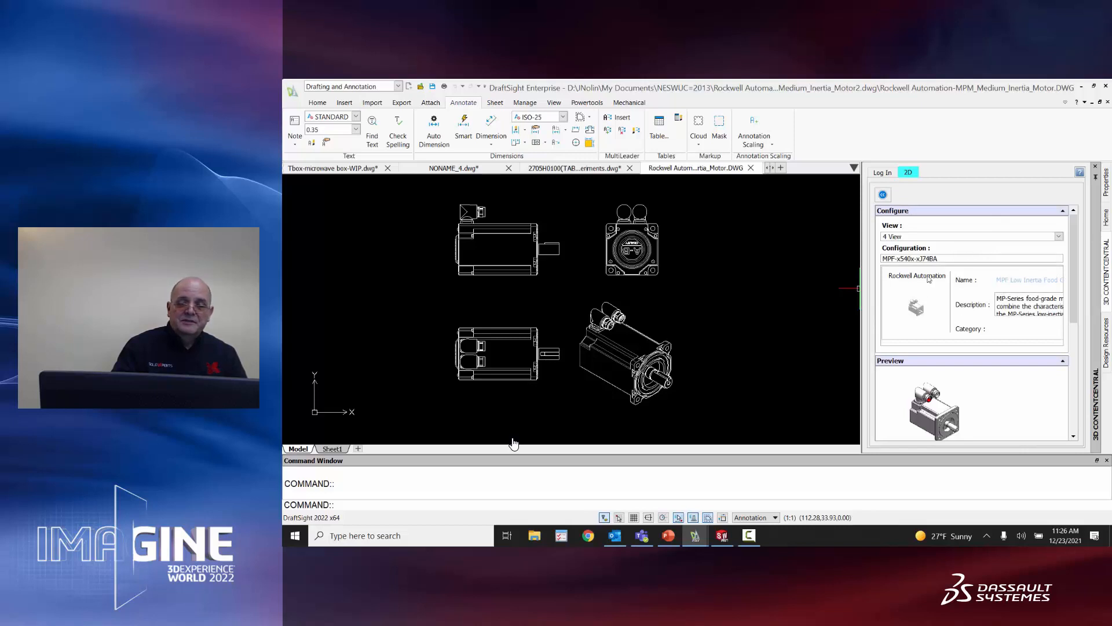
scroll(969, 356, down, 3)
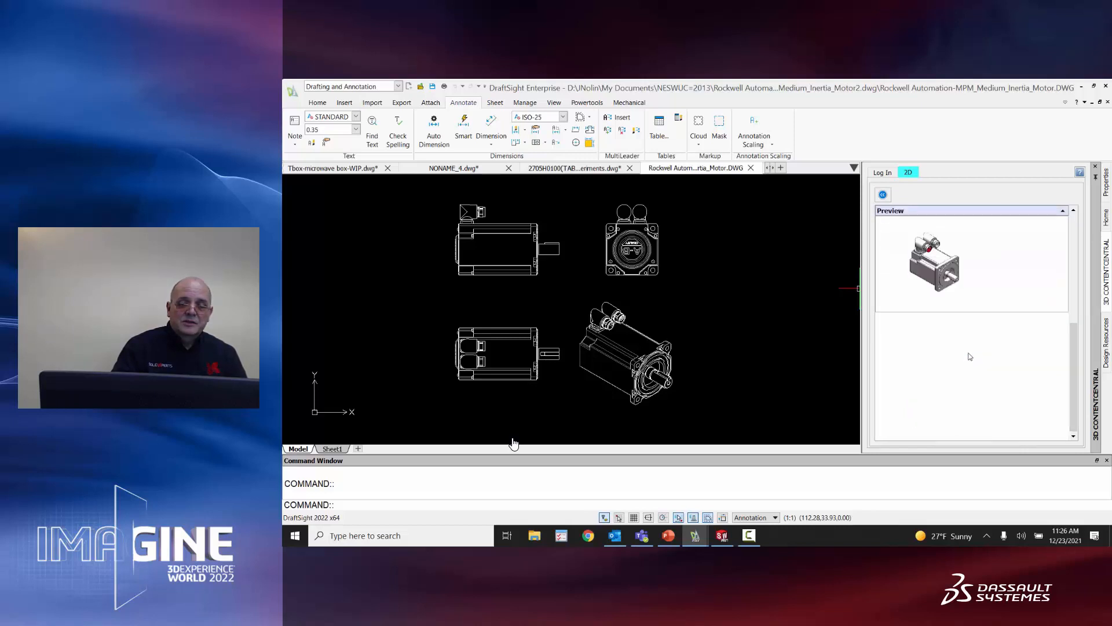
scroll(968, 353, up, 3)
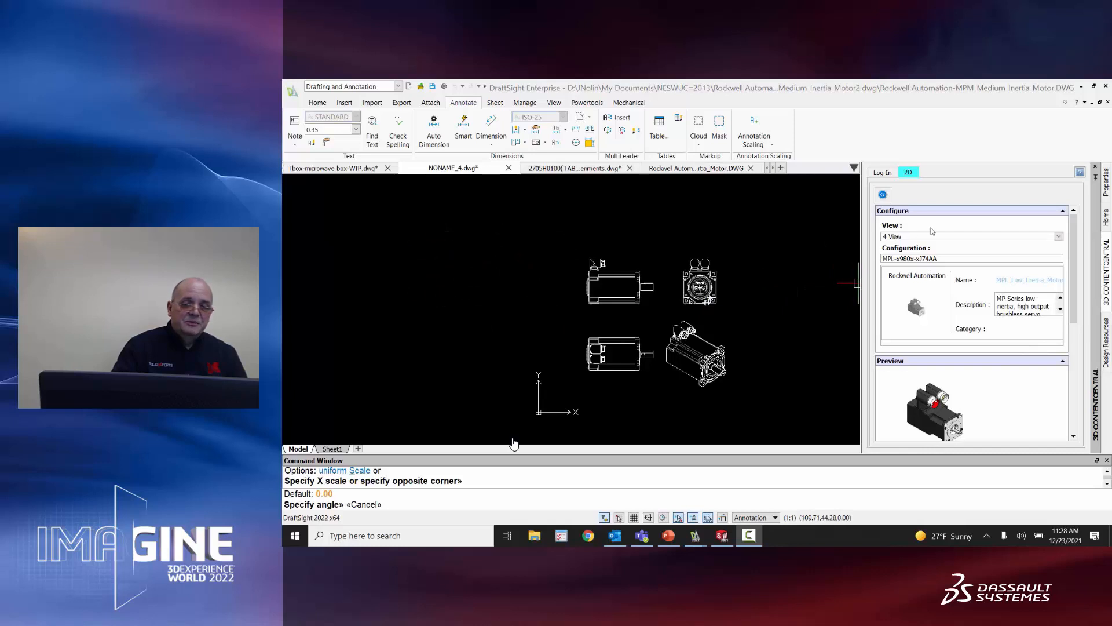
Try to insert the MPL-x980x-xJ74AA motor's 4 View block beside the existing motor views with scales of 1.00.
click(433, 316)
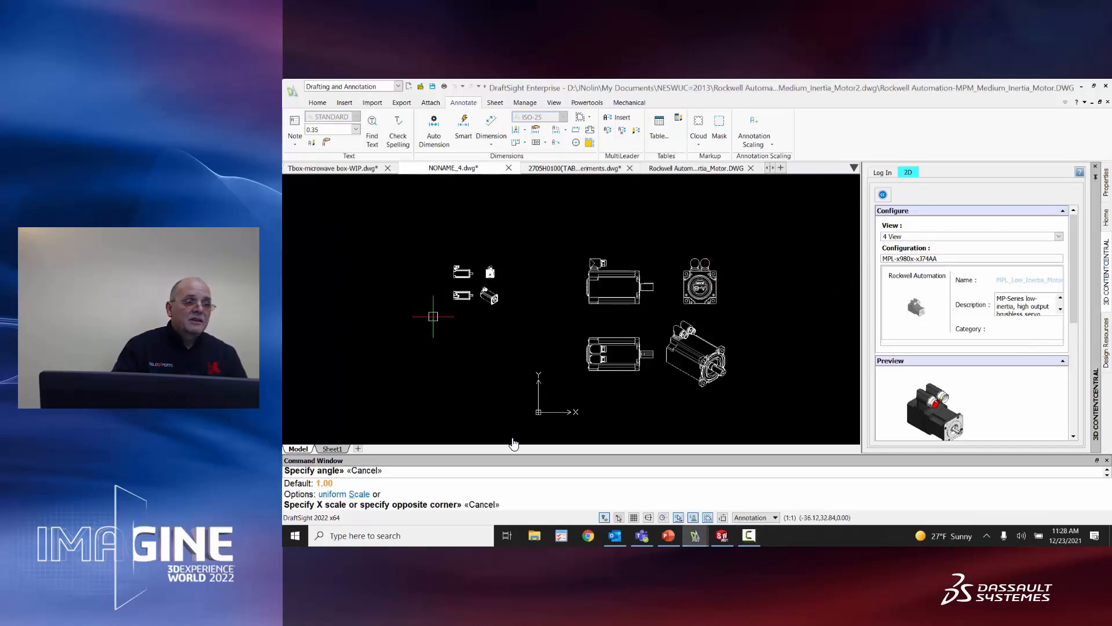
click(409, 296)
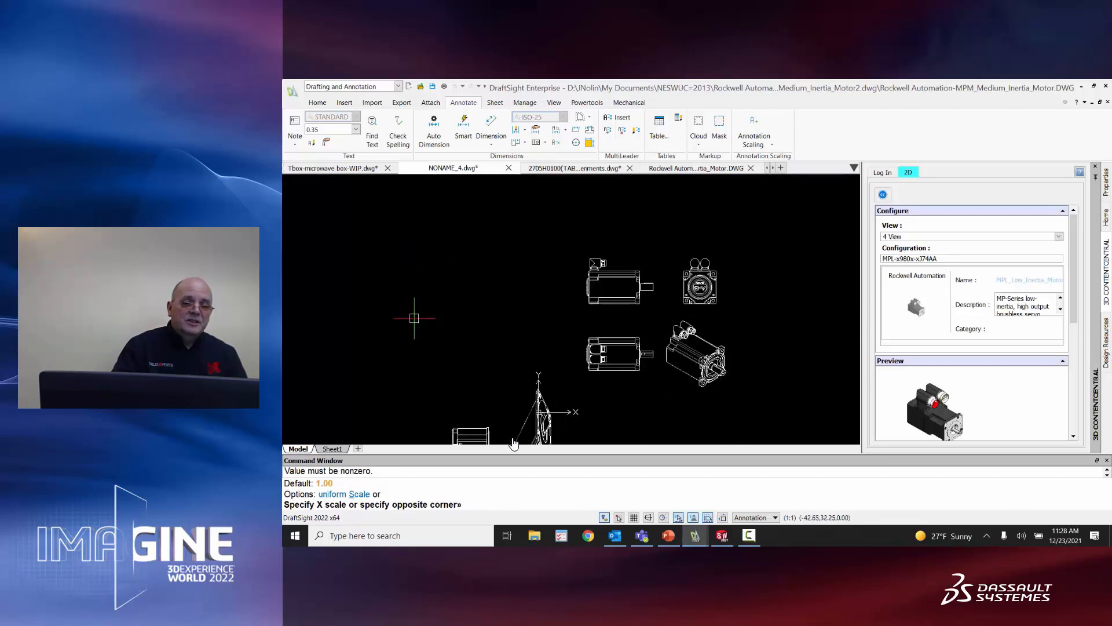
key(Return)
key(Return)
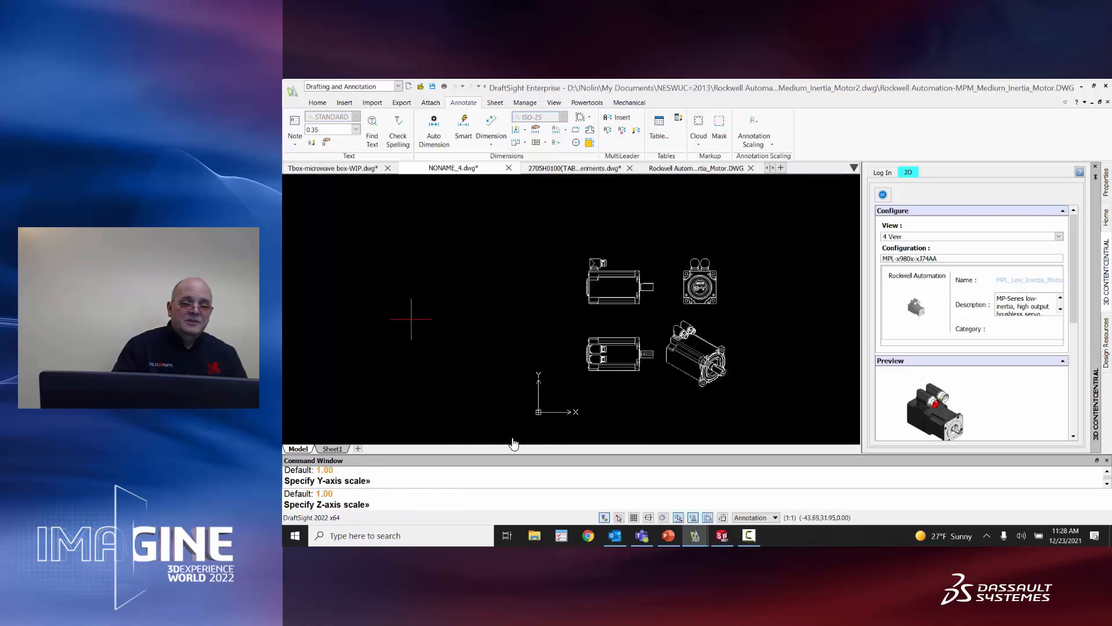
key(Return)
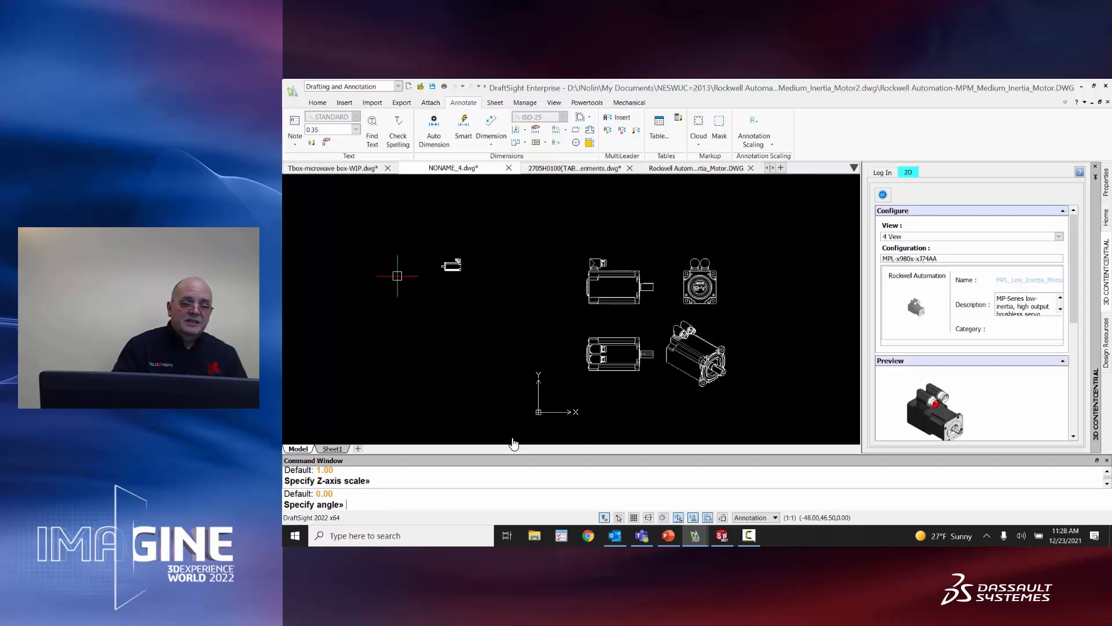
key(Escape)
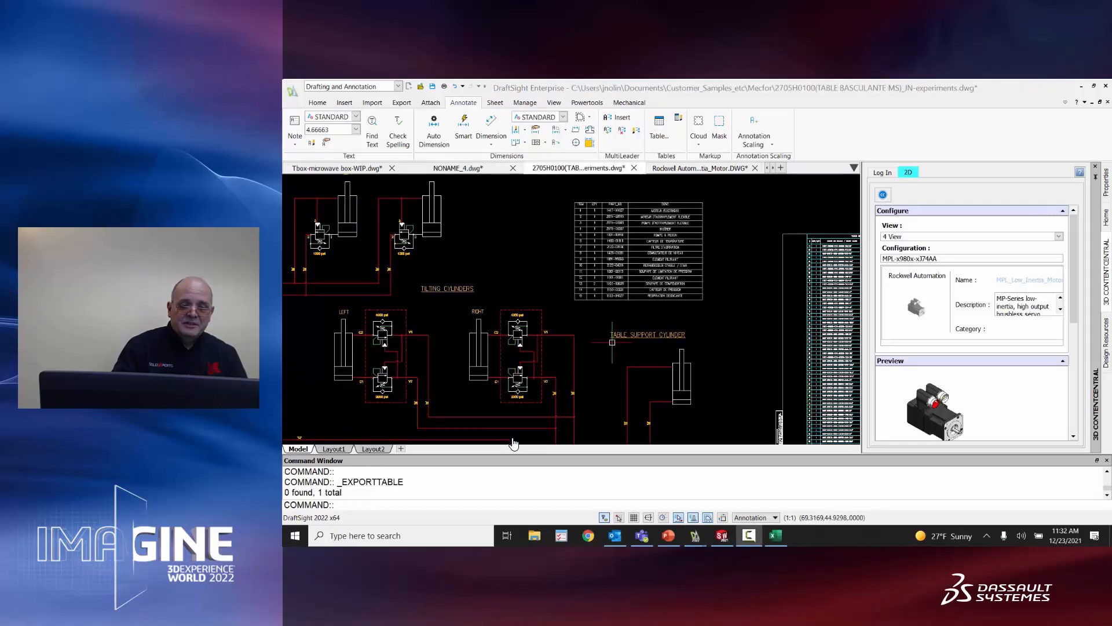
Insert a Standard-style table with 4 rows and 4 columns to the left of the existing parts list.
click(662, 131)
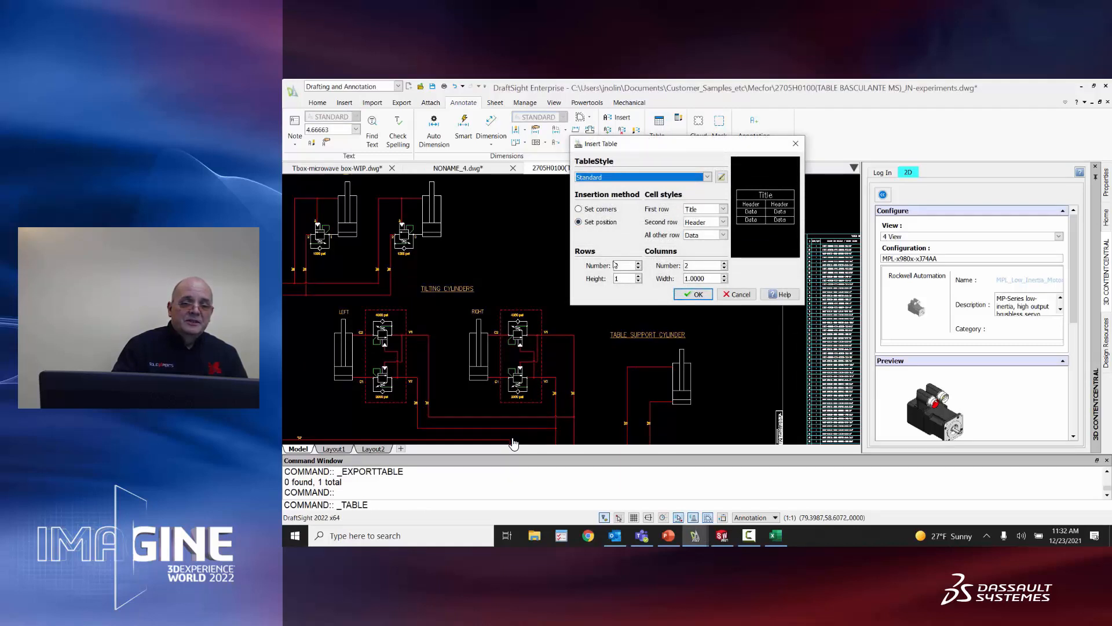
click(639, 263)
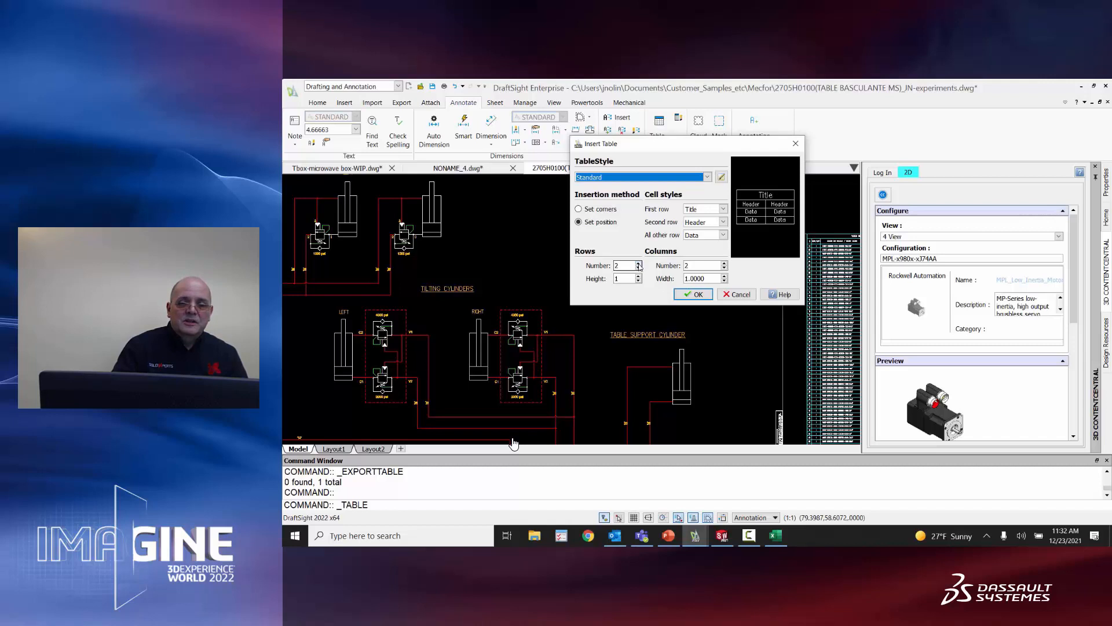
click(639, 267)
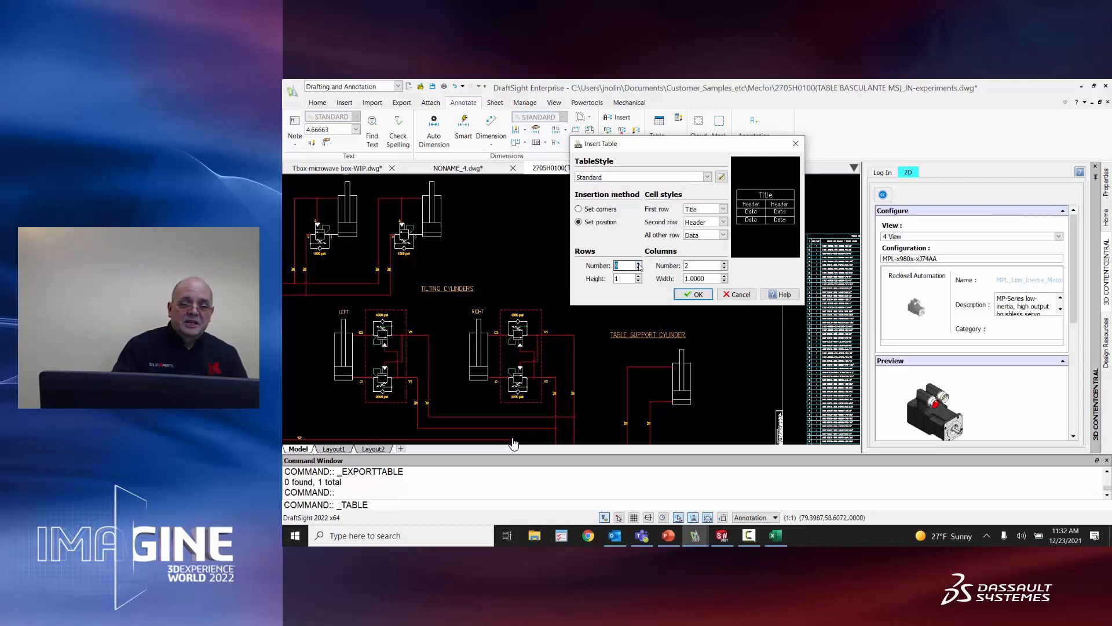
text(4)
click(725, 264)
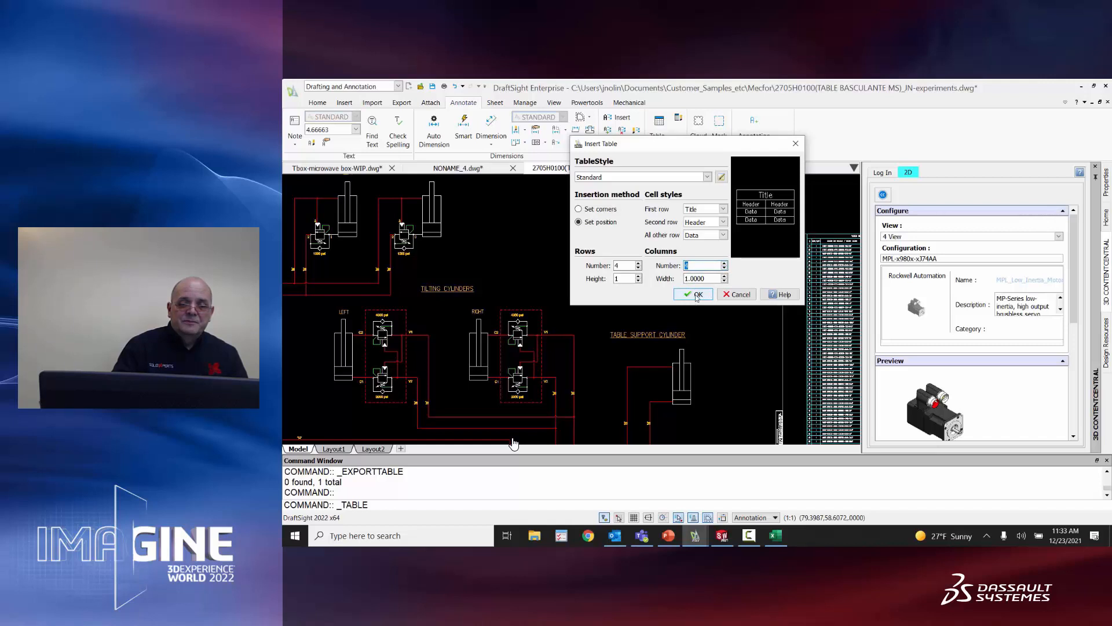
click(696, 295)
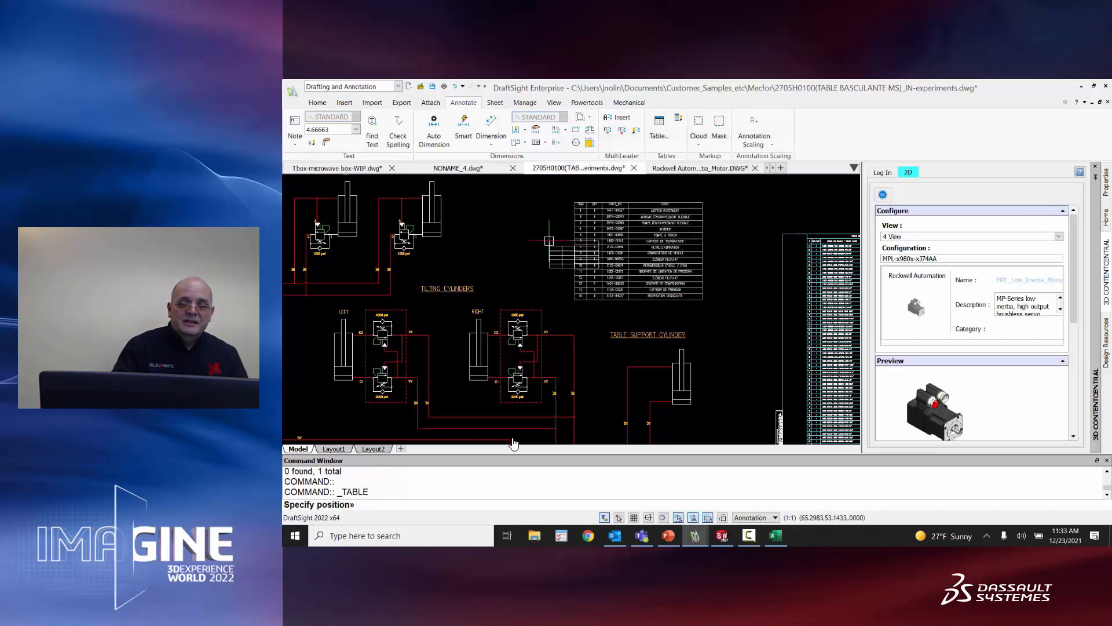
click(490, 199)
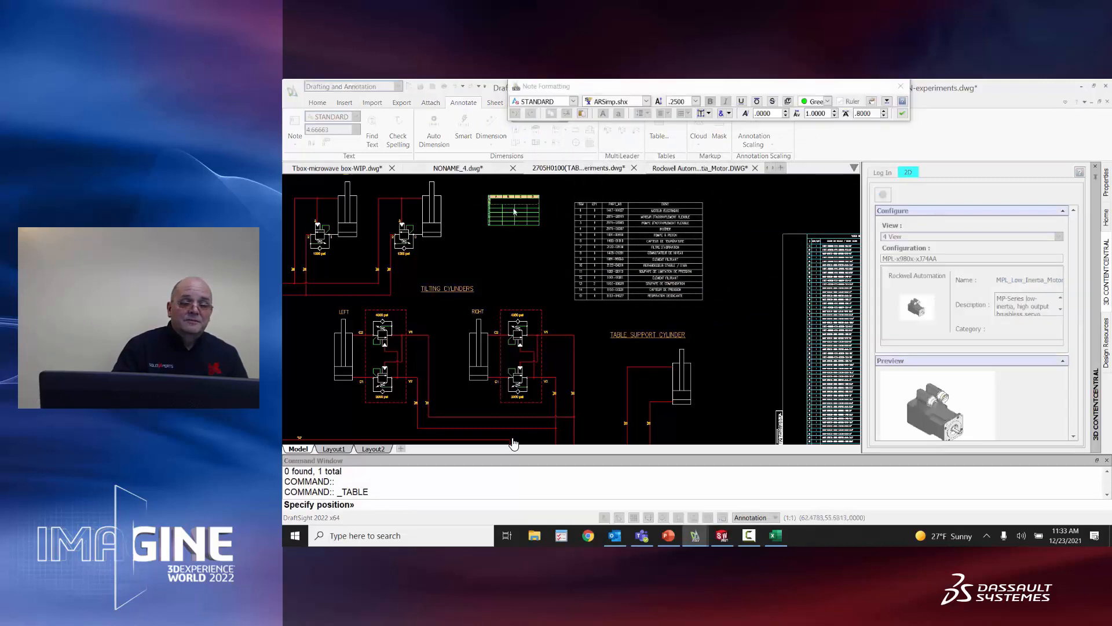
Title the new table BOM and enter ITEM and QTY as its first two column headers.
scroll(515, 211, up, 5)
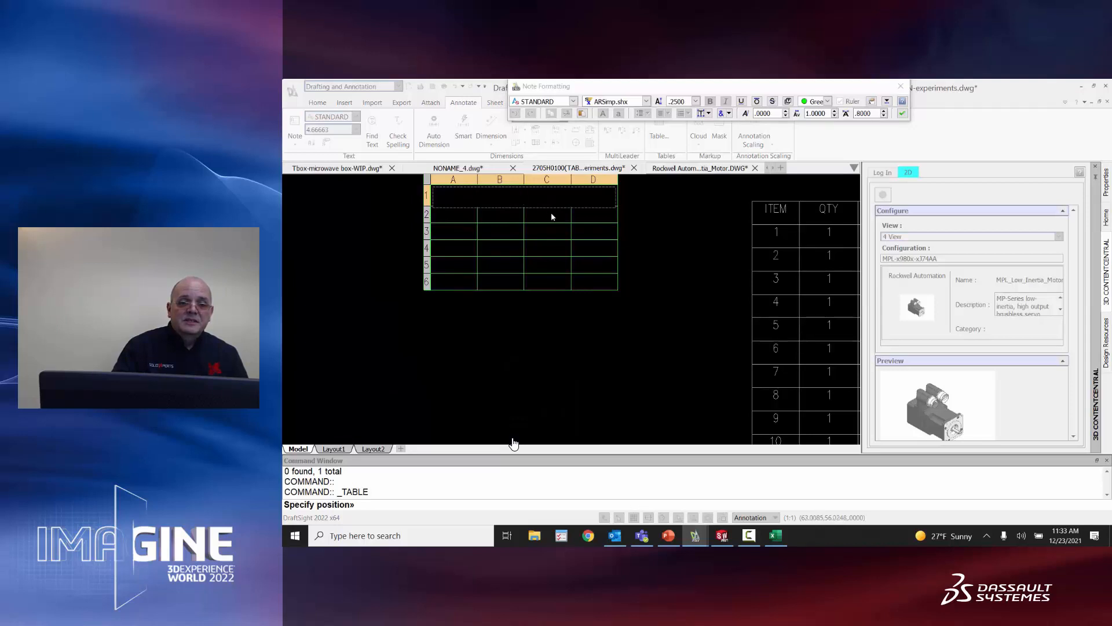
text(BOM)
click(458, 215)
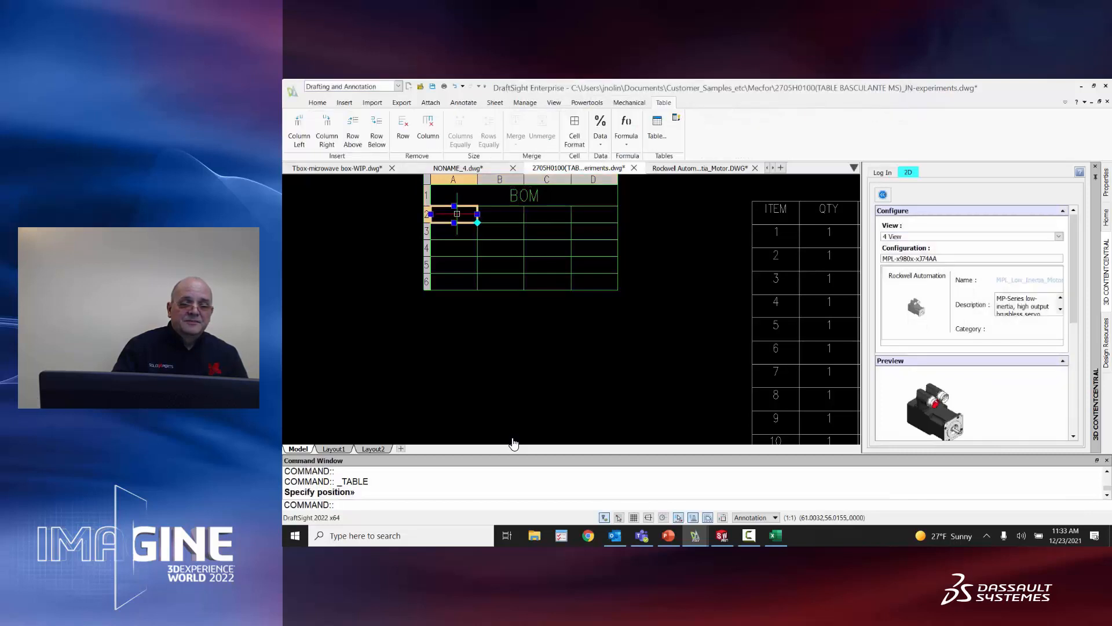
double_click(464, 212)
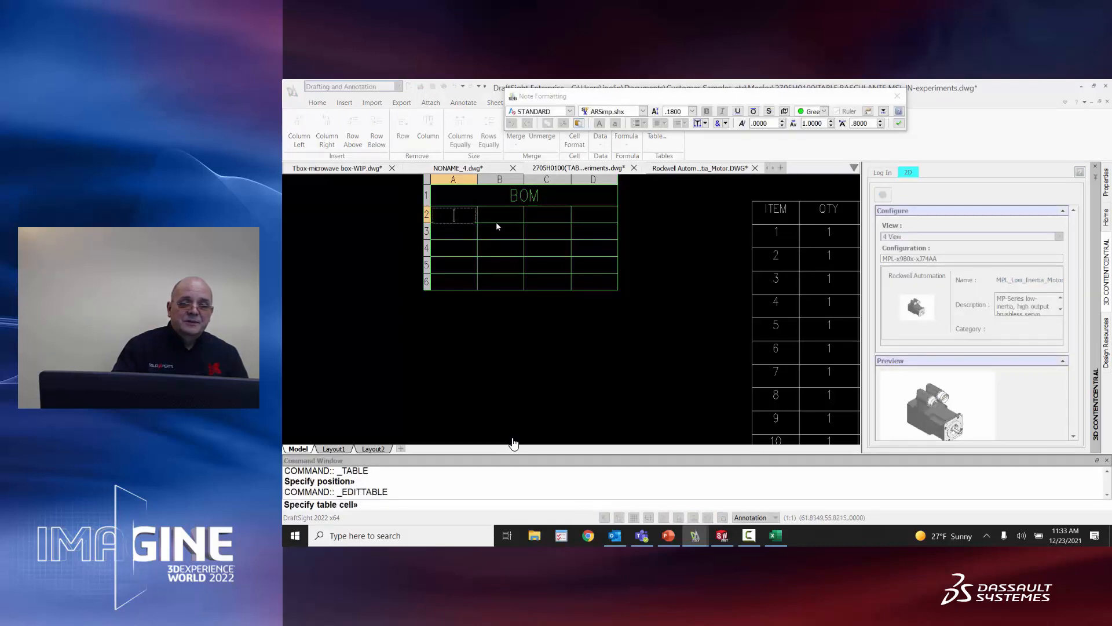
text(ITEM)
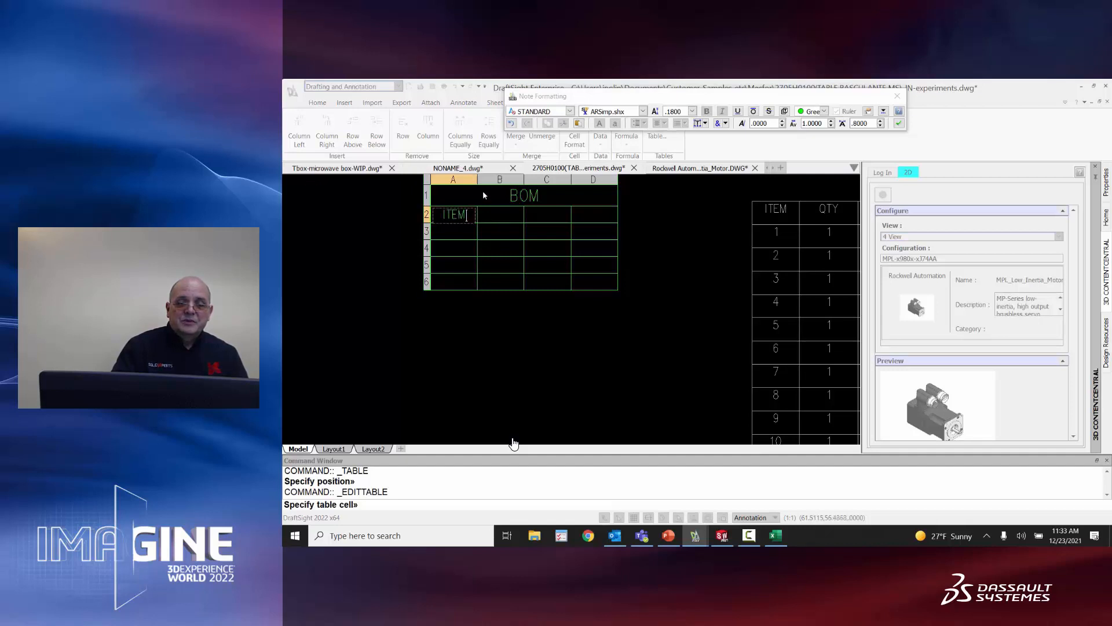
click(506, 214)
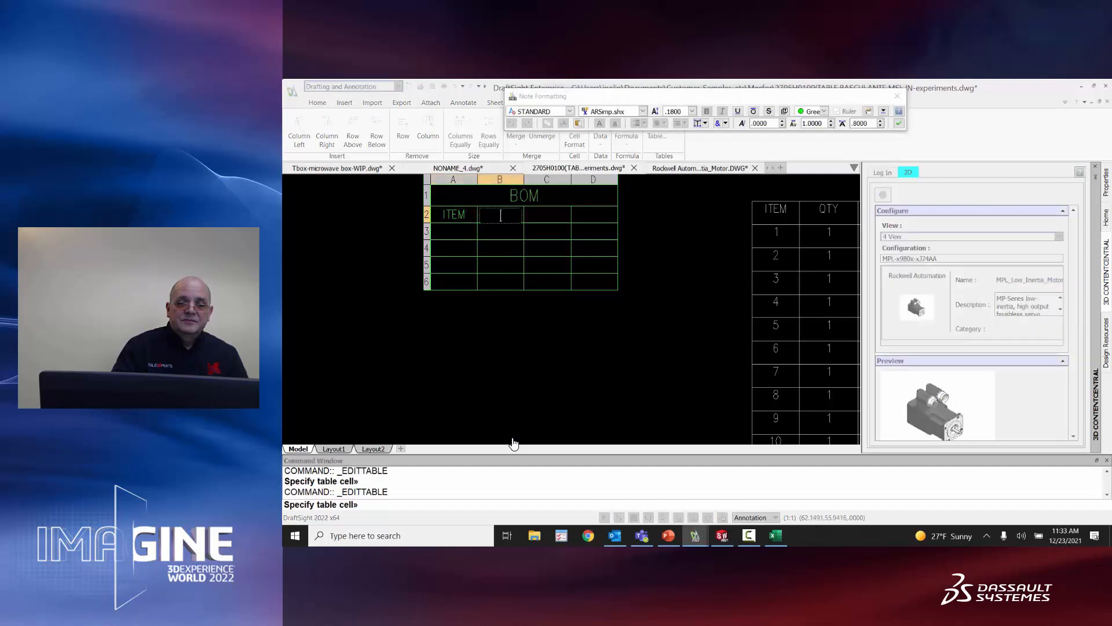
text(QTY)
Enter Part No and Description as the headers of the table's third and fourth columns.
click(554, 219)
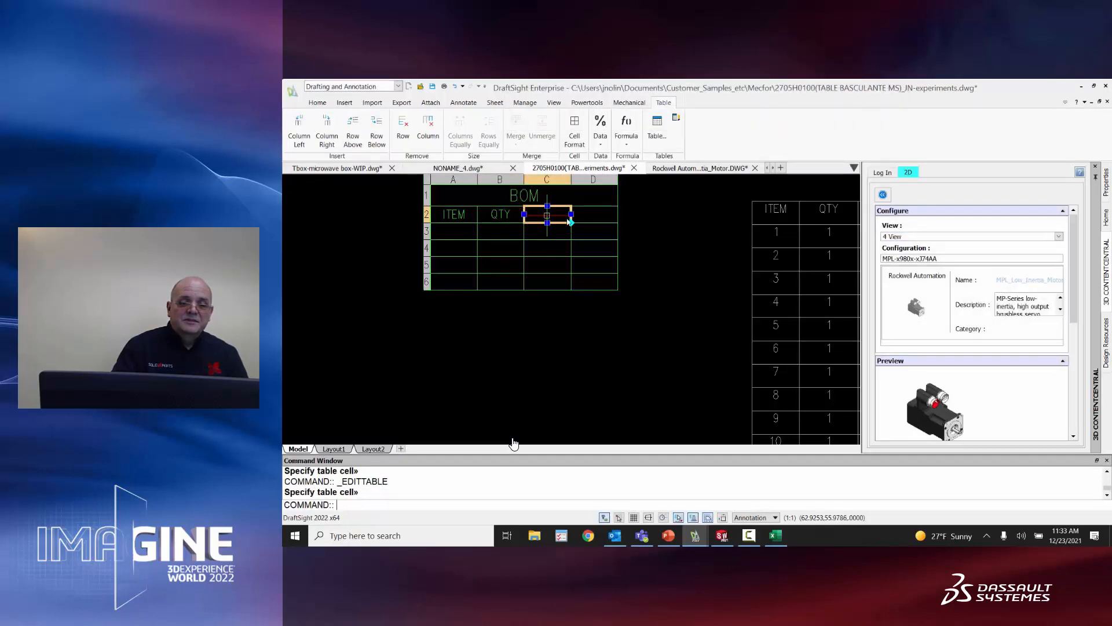
double_click(547, 215)
text(Part No)
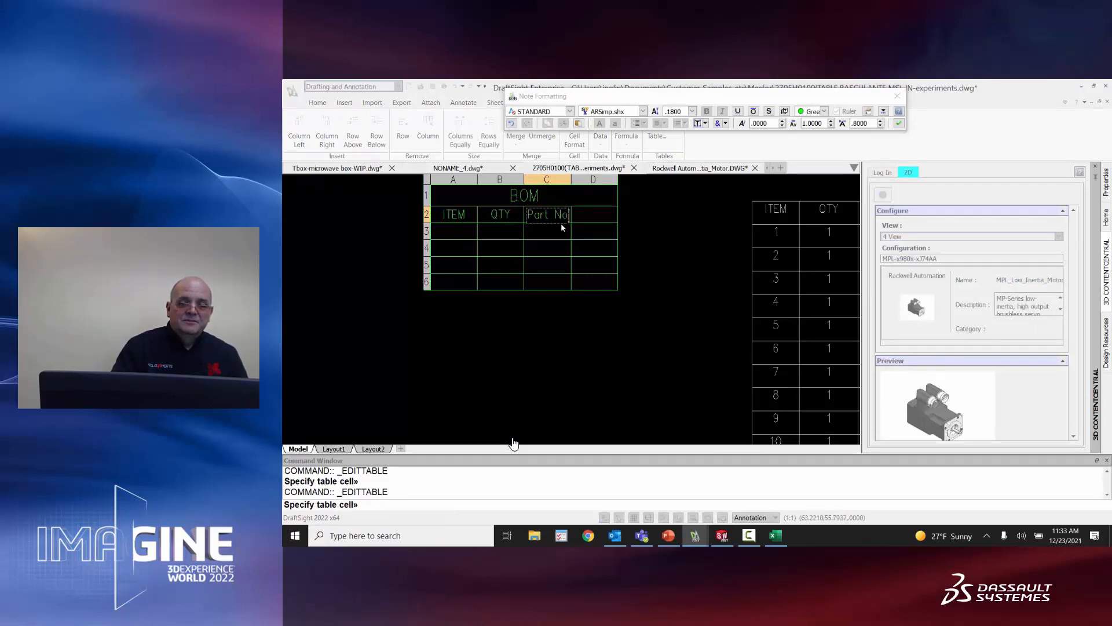
click(591, 217)
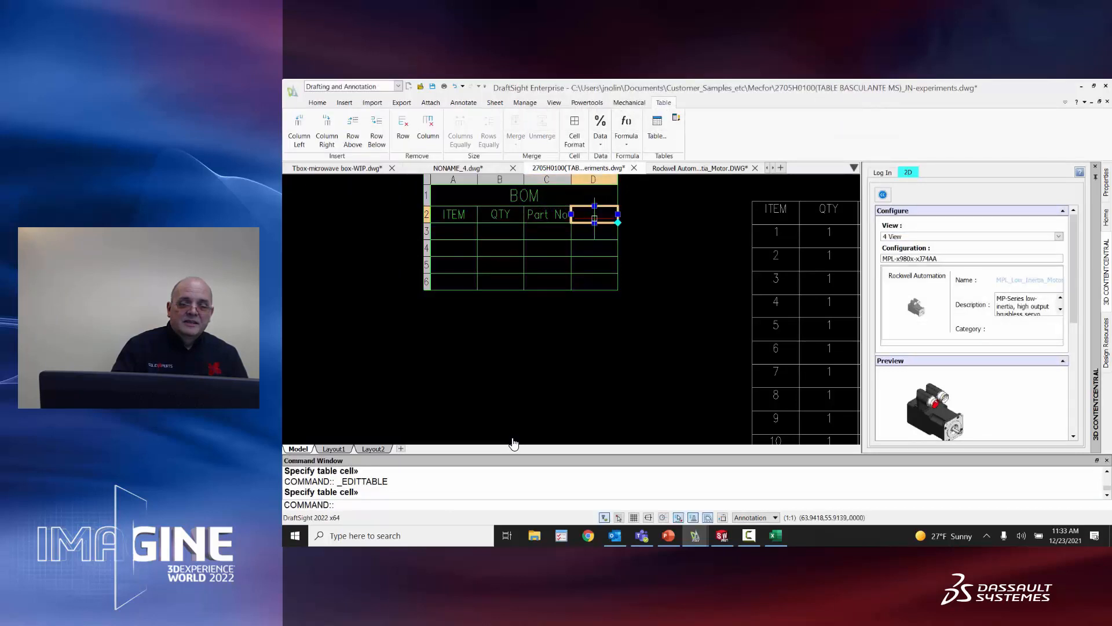
double_click(594, 219)
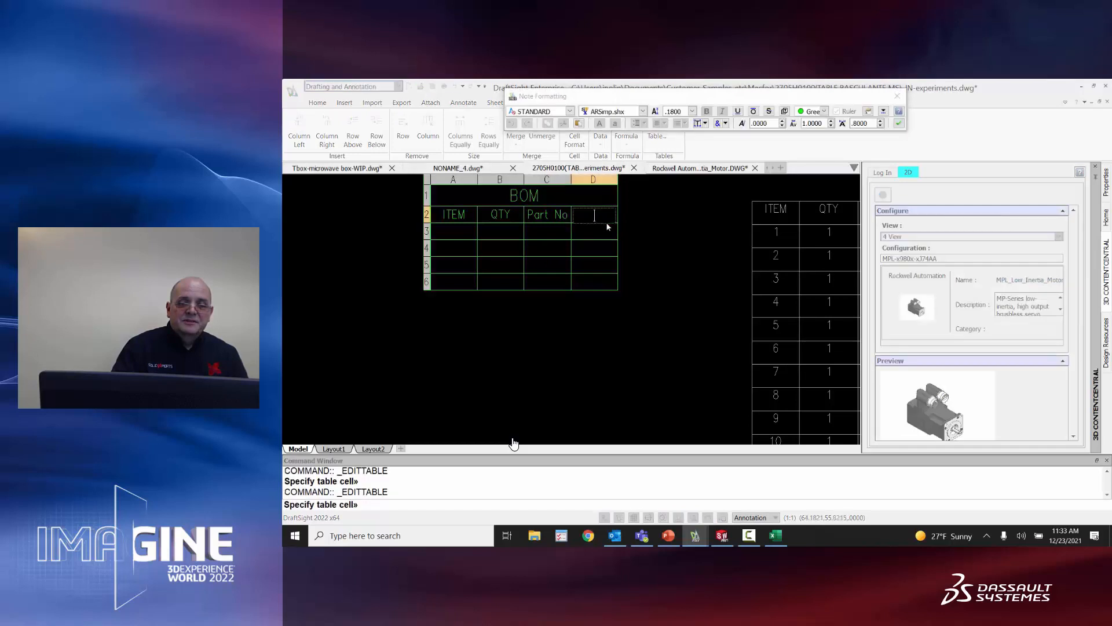
text(Description)
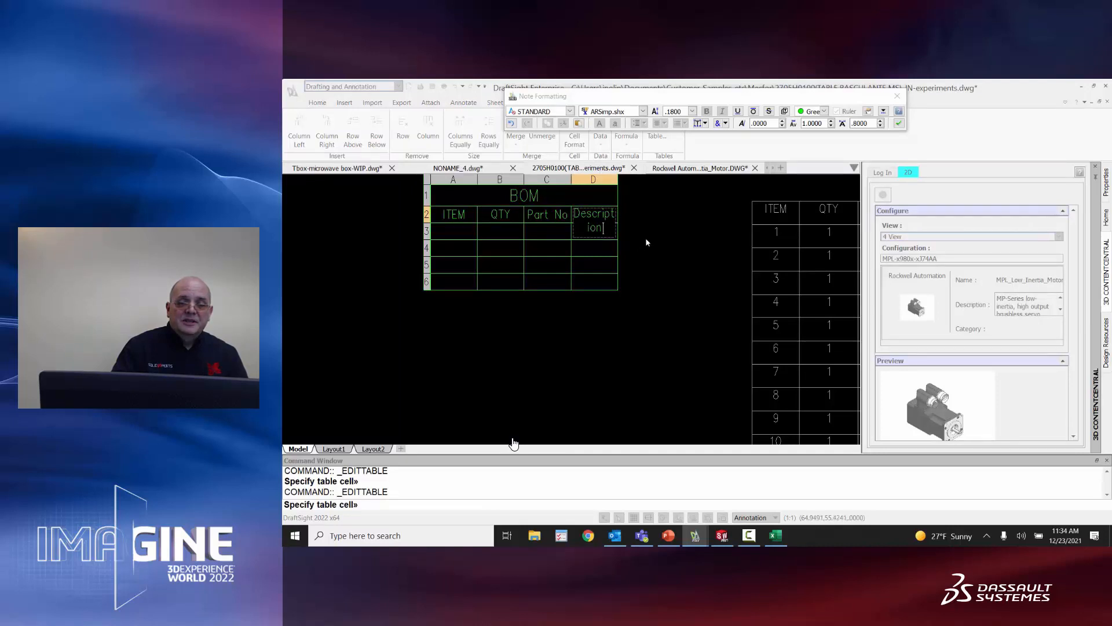
click(645, 237)
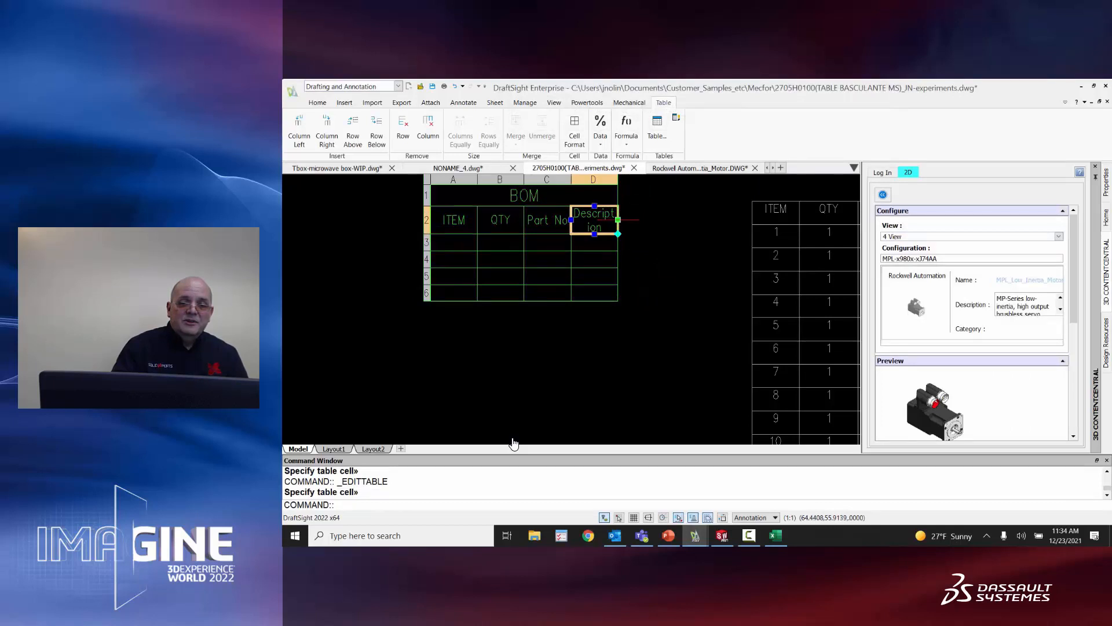
Widen the Description column so its header fits on one line, and clear the cell selection.
click(618, 220)
click(646, 219)
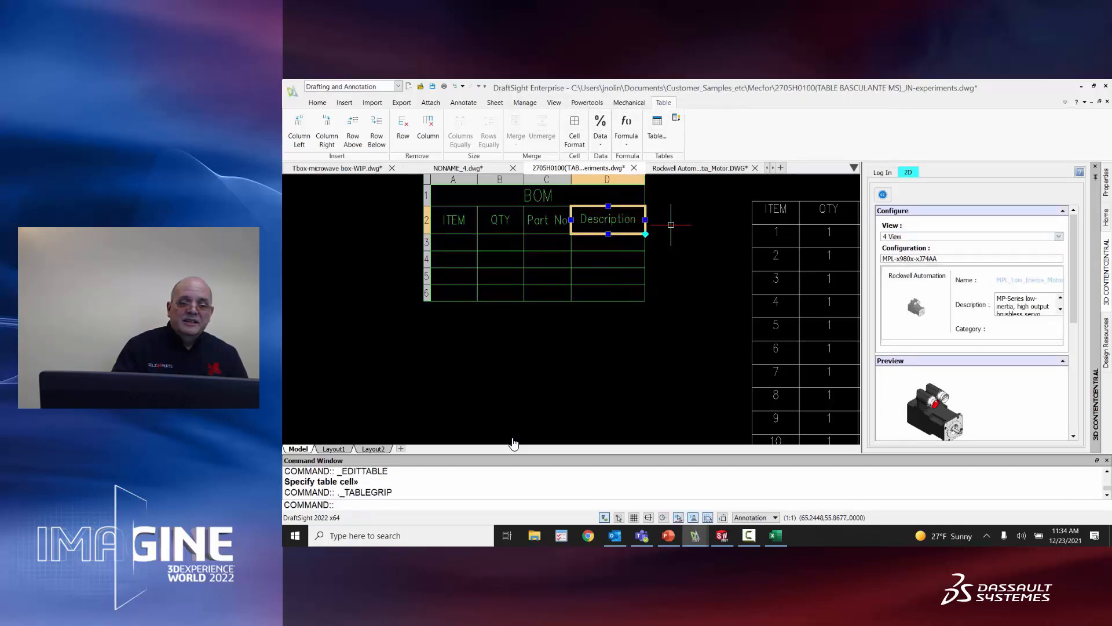
key(Escape)
scroll(672, 223, up, 2)
scroll(672, 223, down, 4)
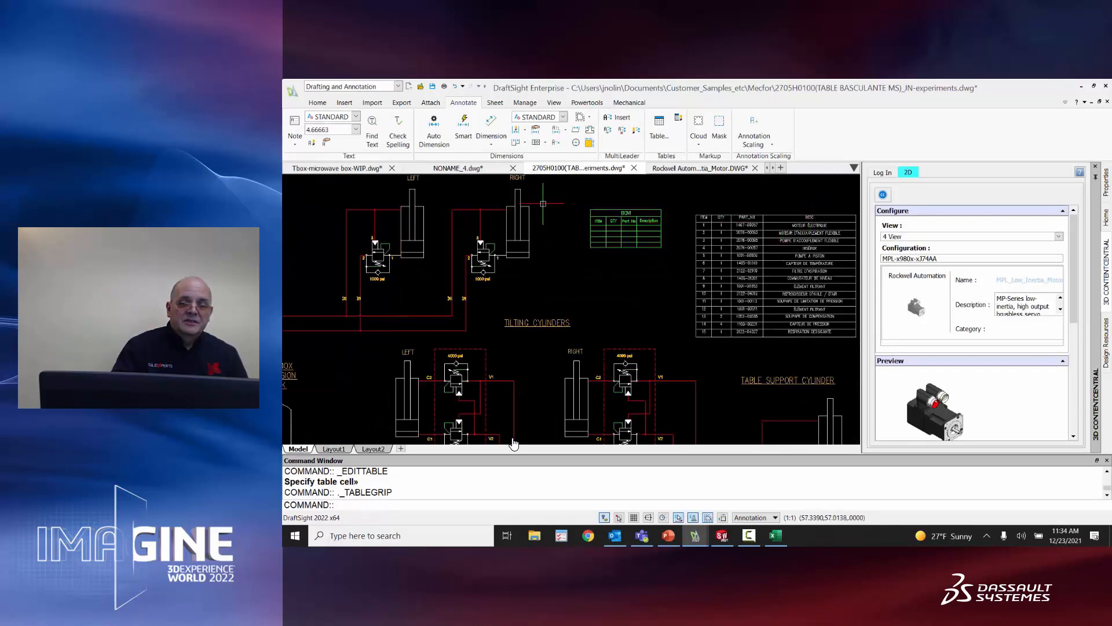
Export the existing 15-item parts list table to the Downloads folder as the Excel workbook bom test.xlsx.
click(401, 102)
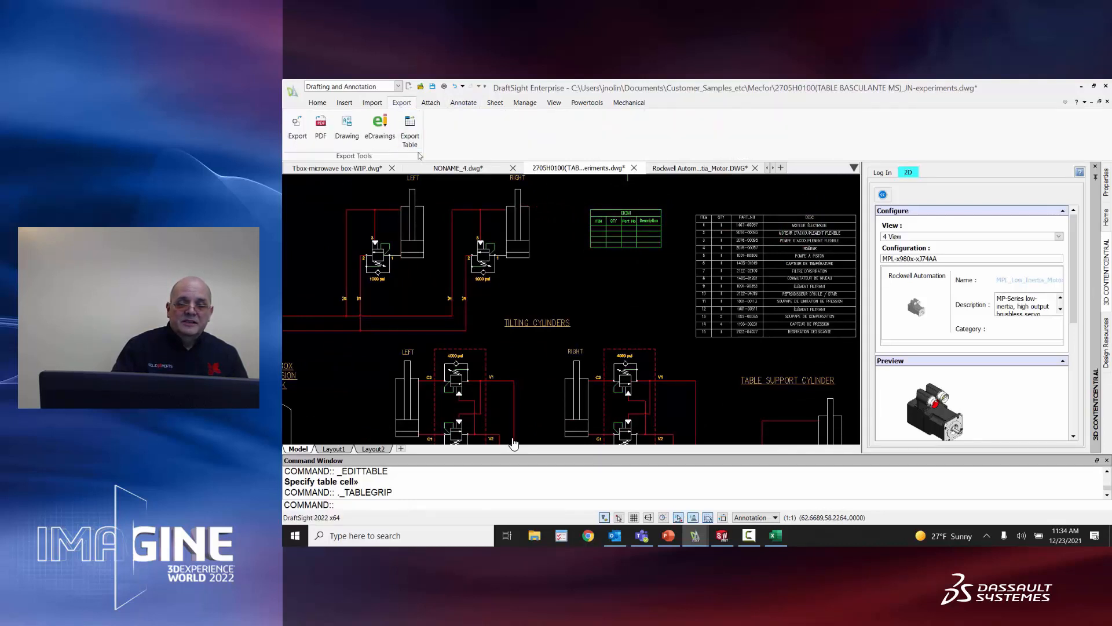
click(783, 218)
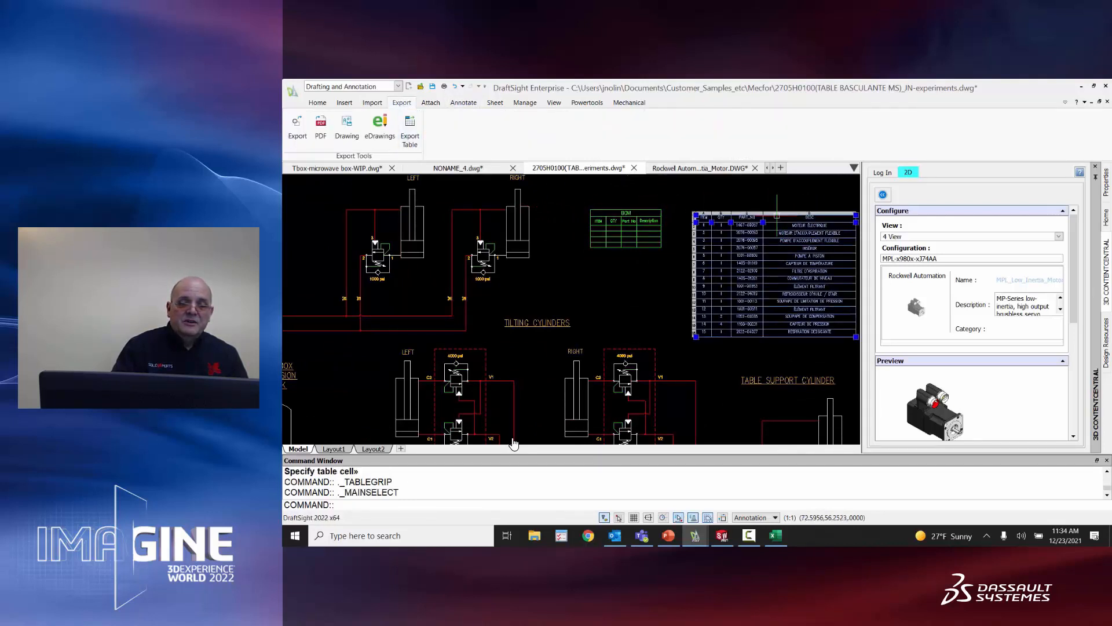
click(413, 132)
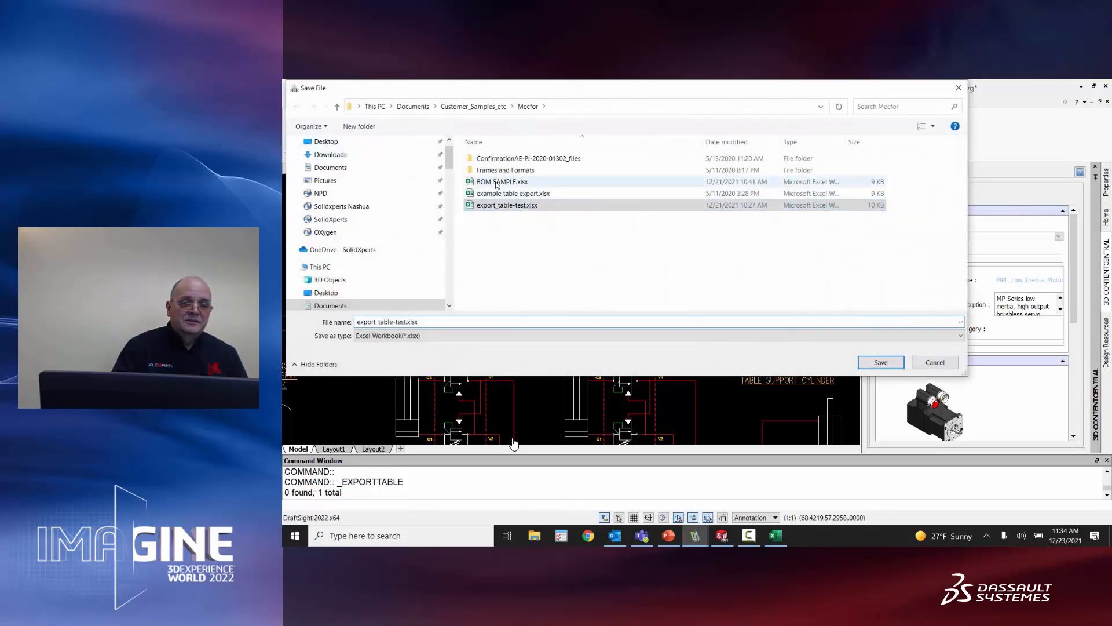
click(335, 156)
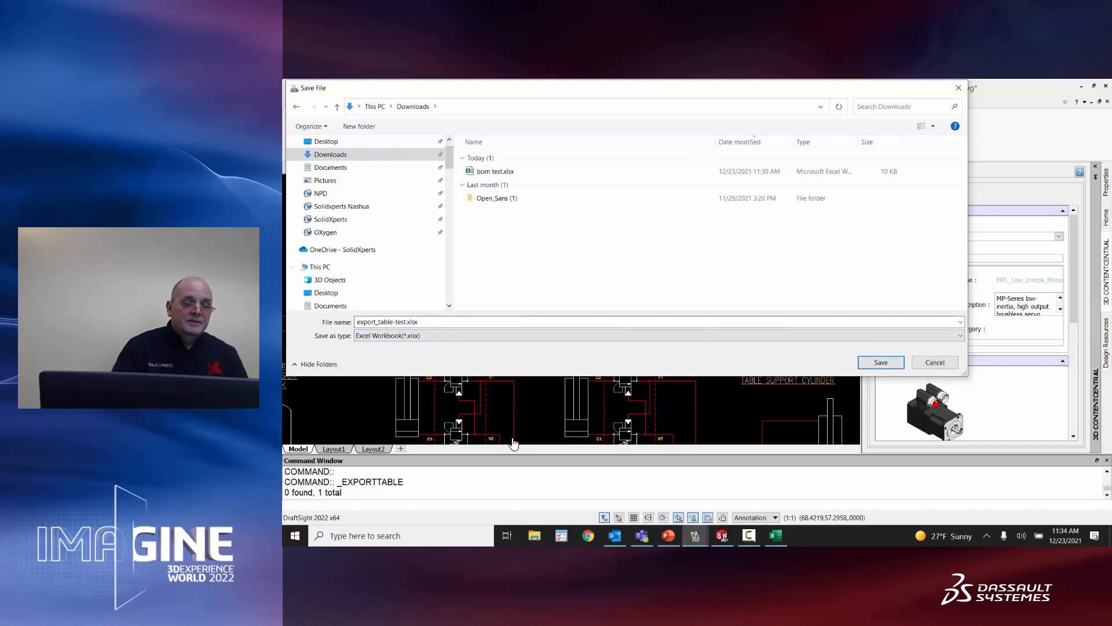
click(881, 362)
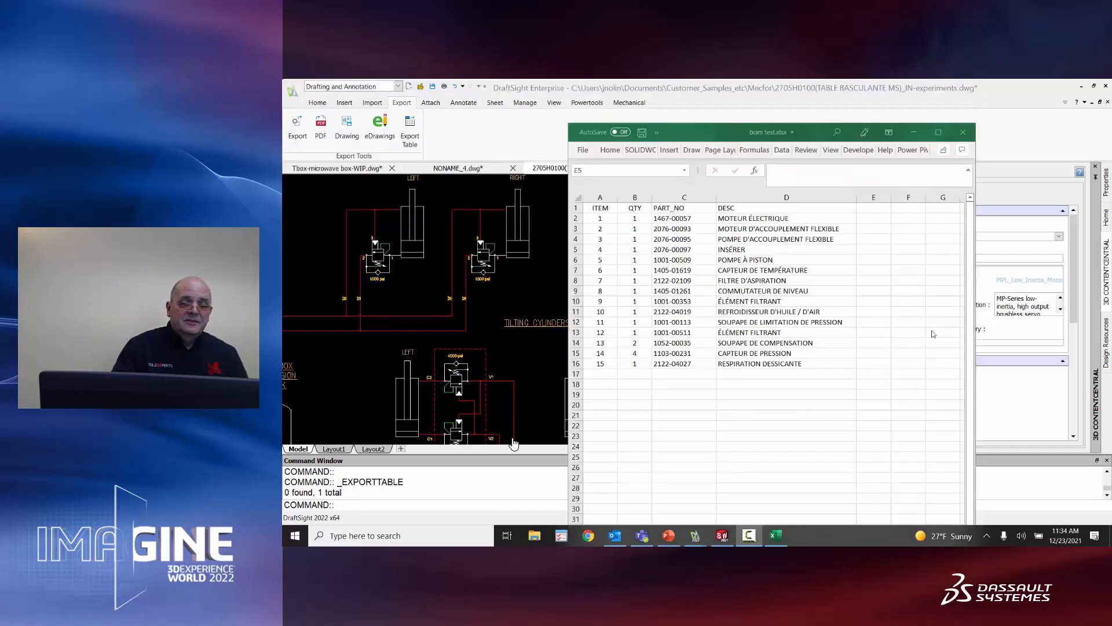
Check the exported workbook's file name and location in Excel, and save and close it to return to DraftSight.
click(772, 133)
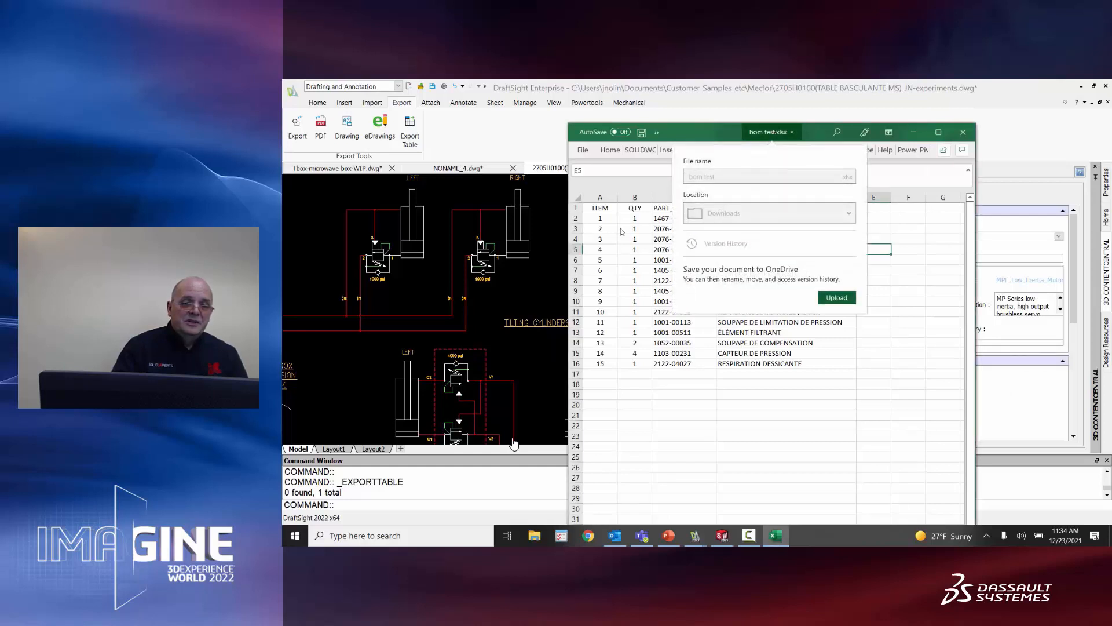
click(660, 400)
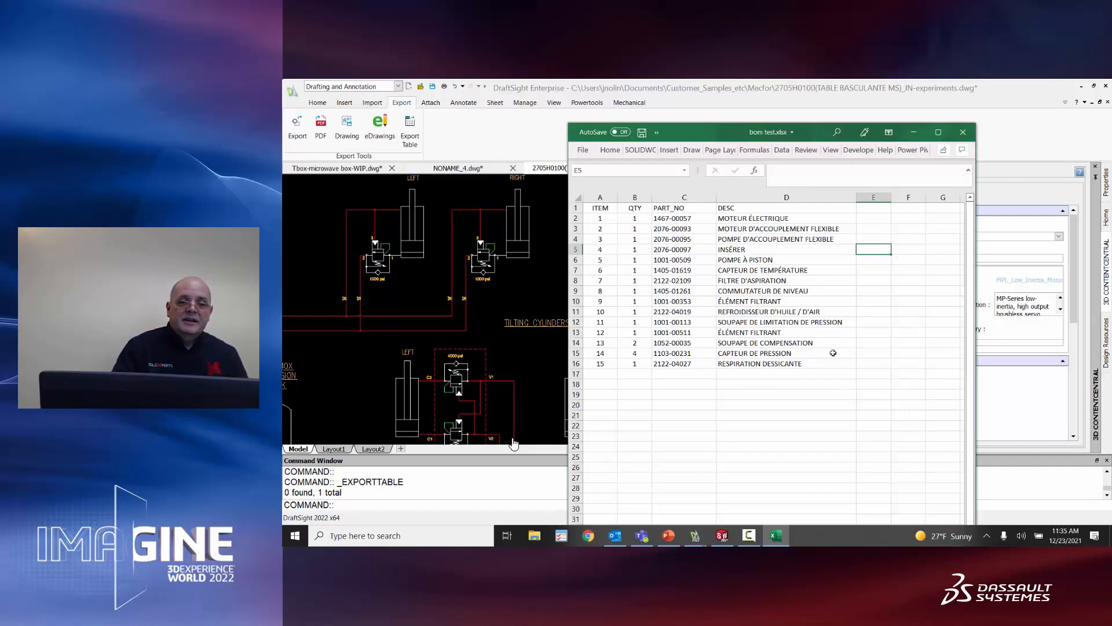
click(642, 133)
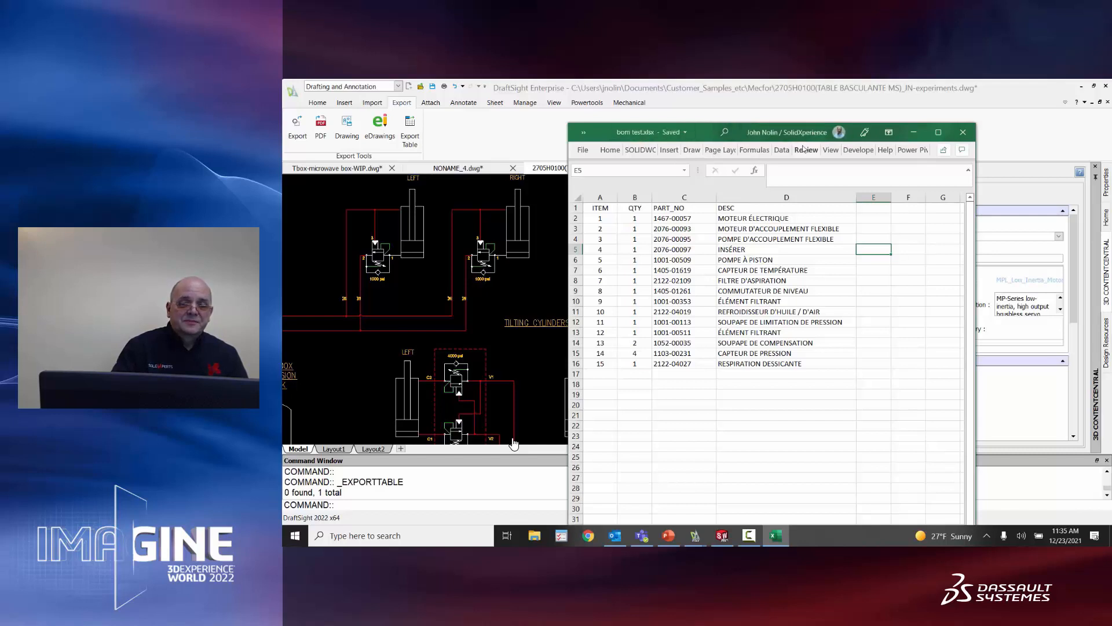
click(962, 132)
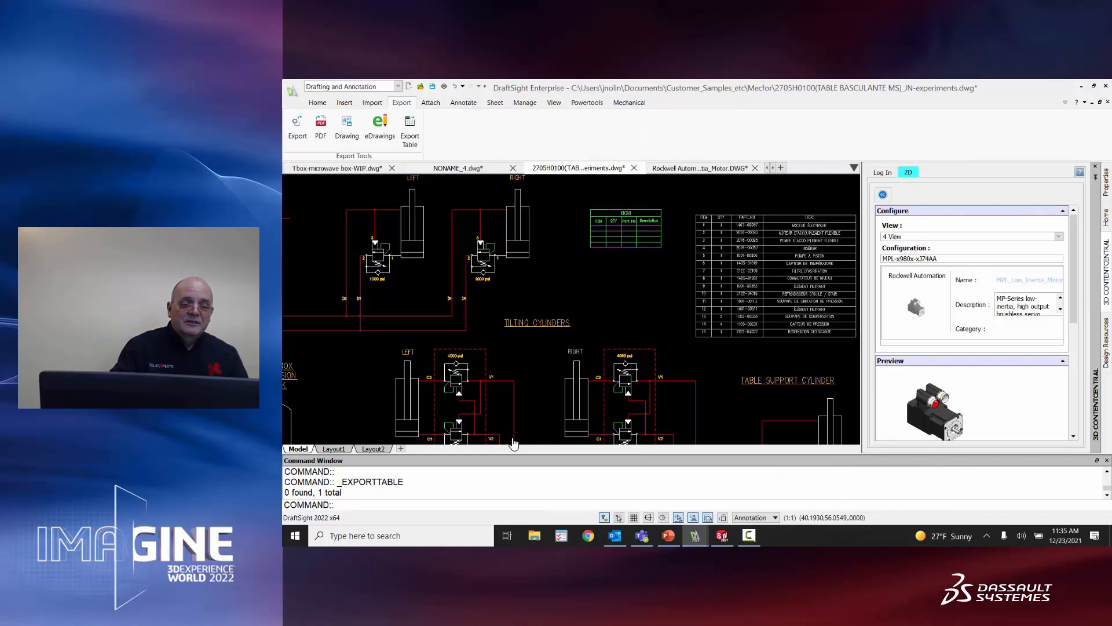
click(514, 444)
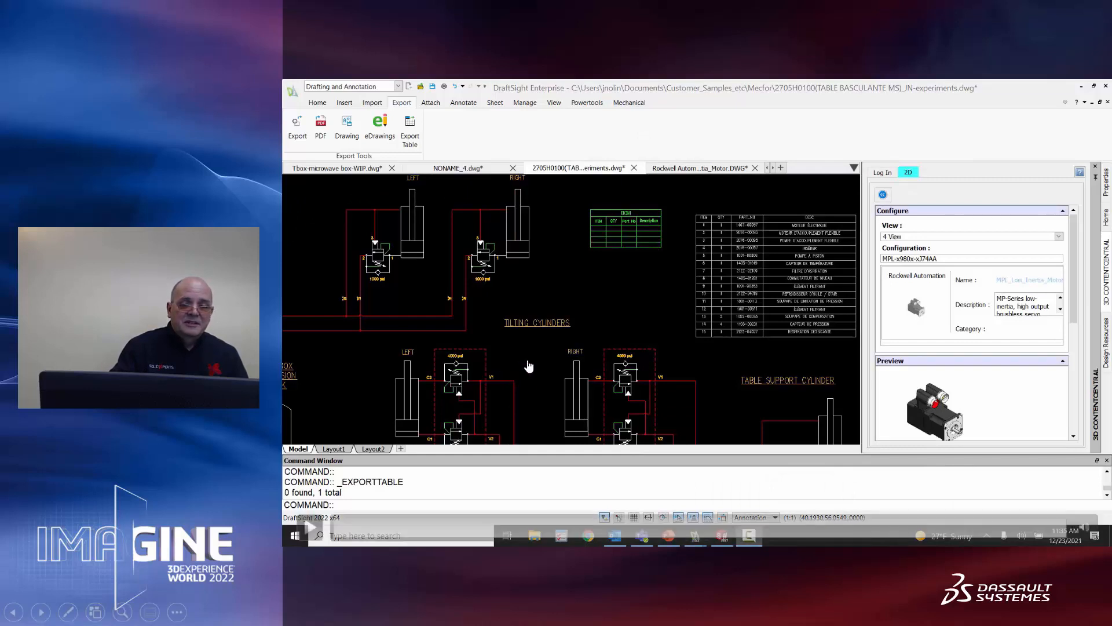